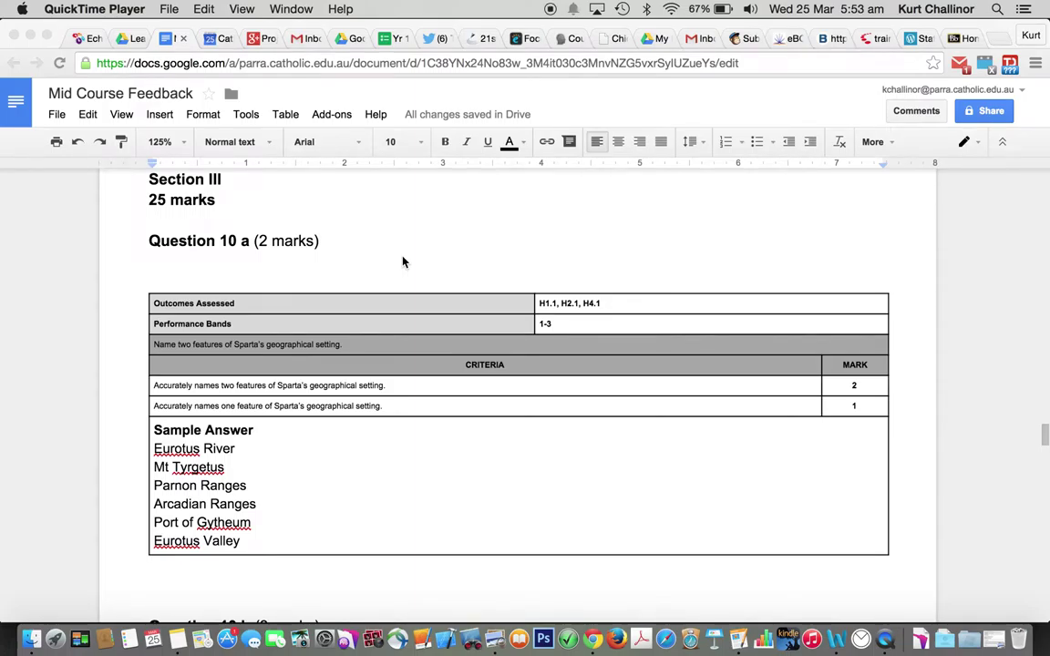
Scroll down to the Syssitia sample answer and briefly select its six lines.
scroll(336, 324, down, 1)
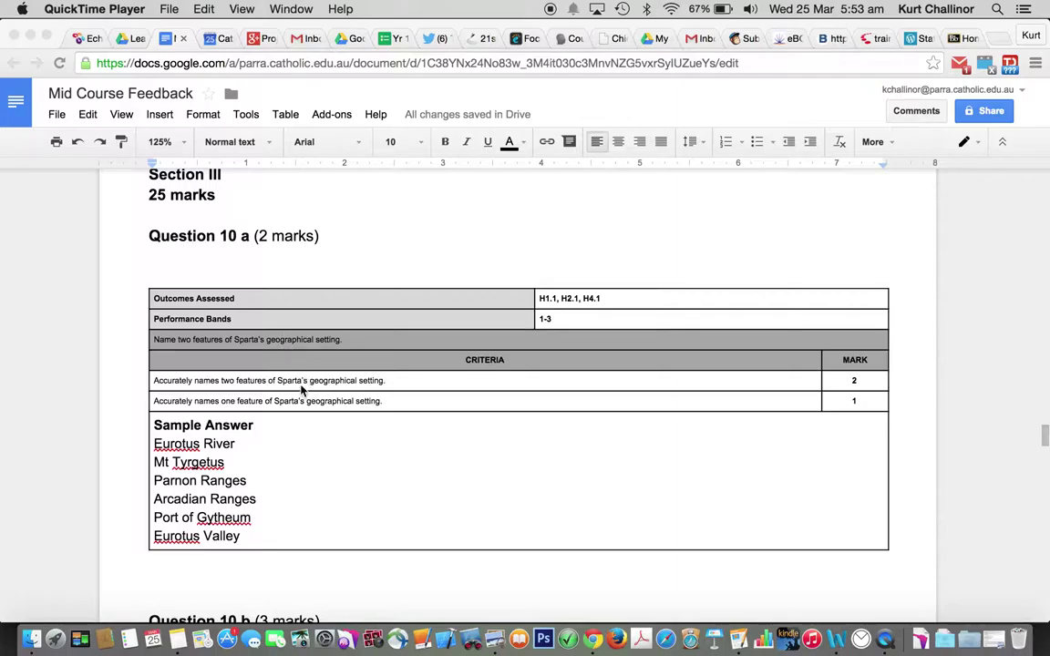
scroll(292, 374, down, 3)
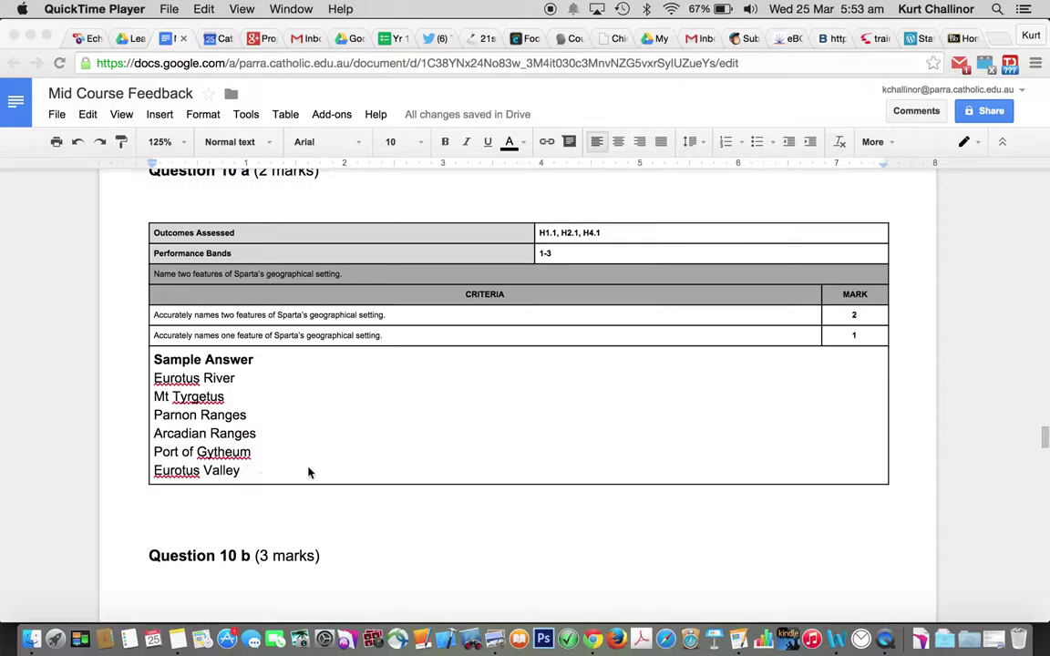
click(251, 471)
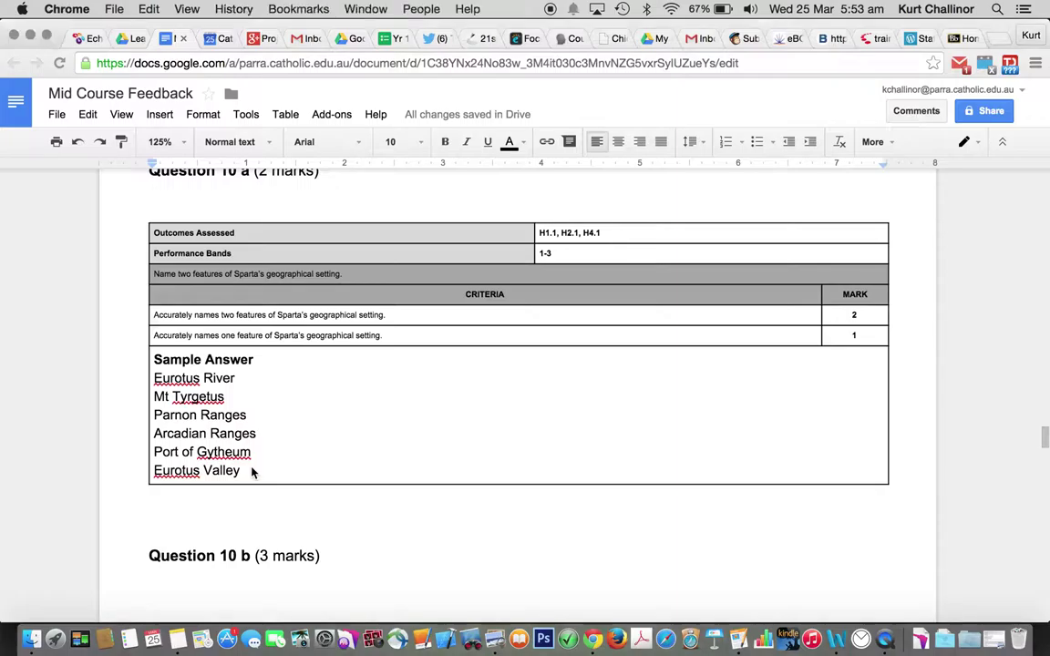
drag(250, 471, 126, 376)
key(super+shift+j)
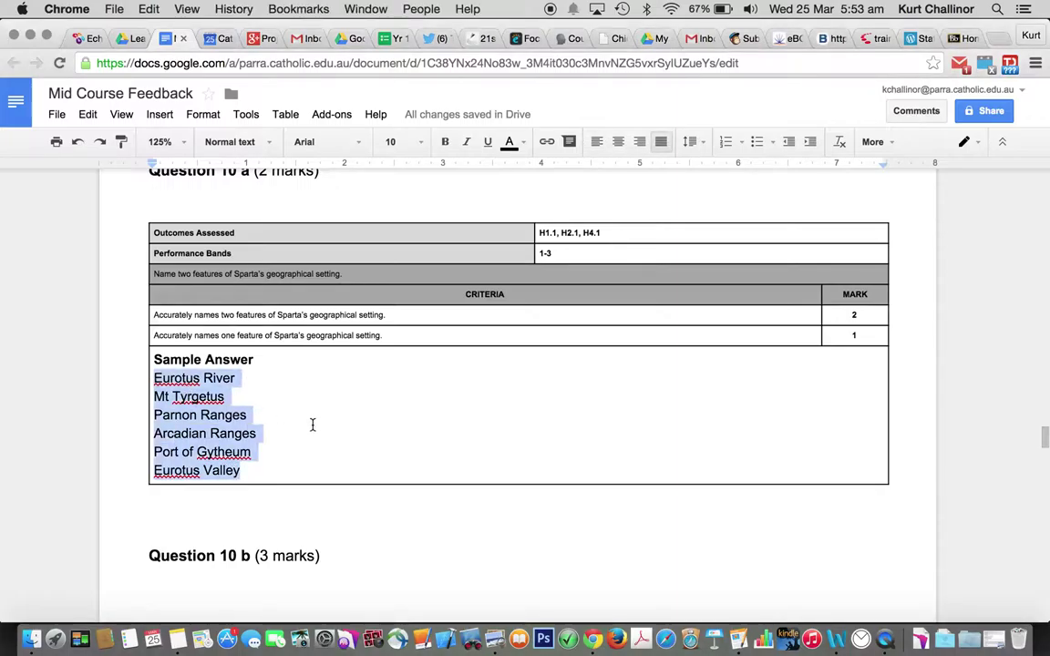
click(259, 415)
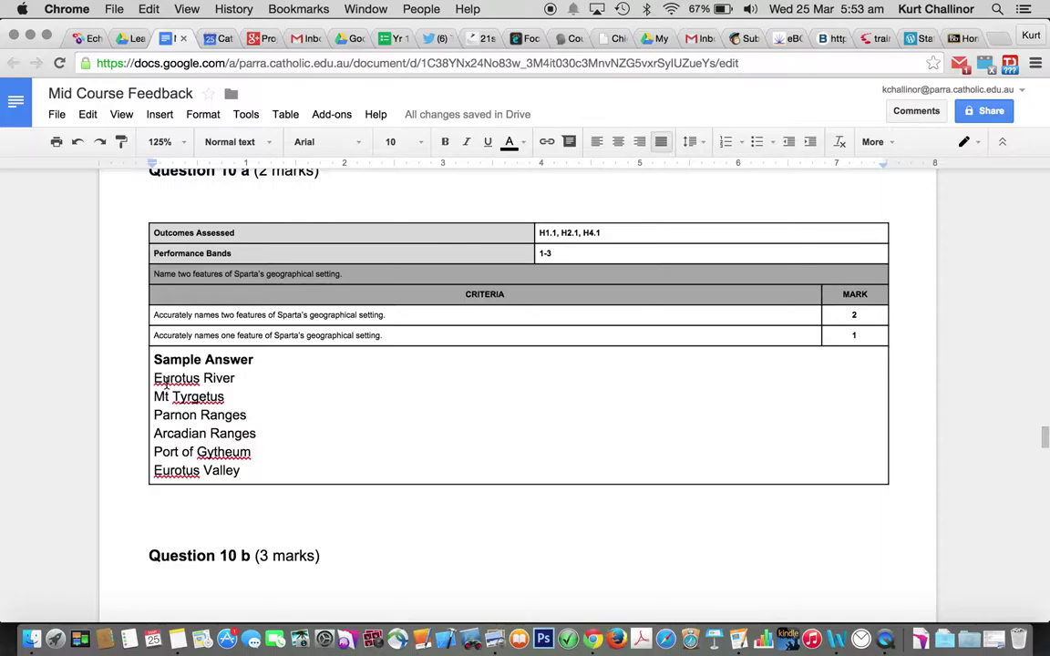
Inspect the 1-3 performance band value and the word 'role' in the Syssitia question.
scroll(168, 383, down, 2)
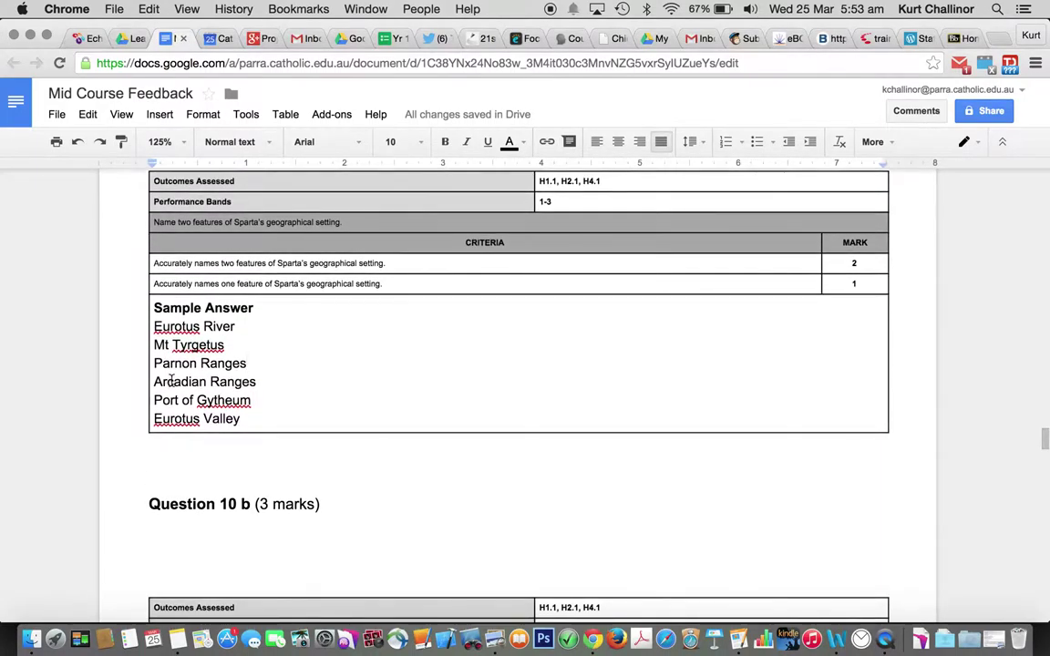
scroll(544, 370, up, 1)
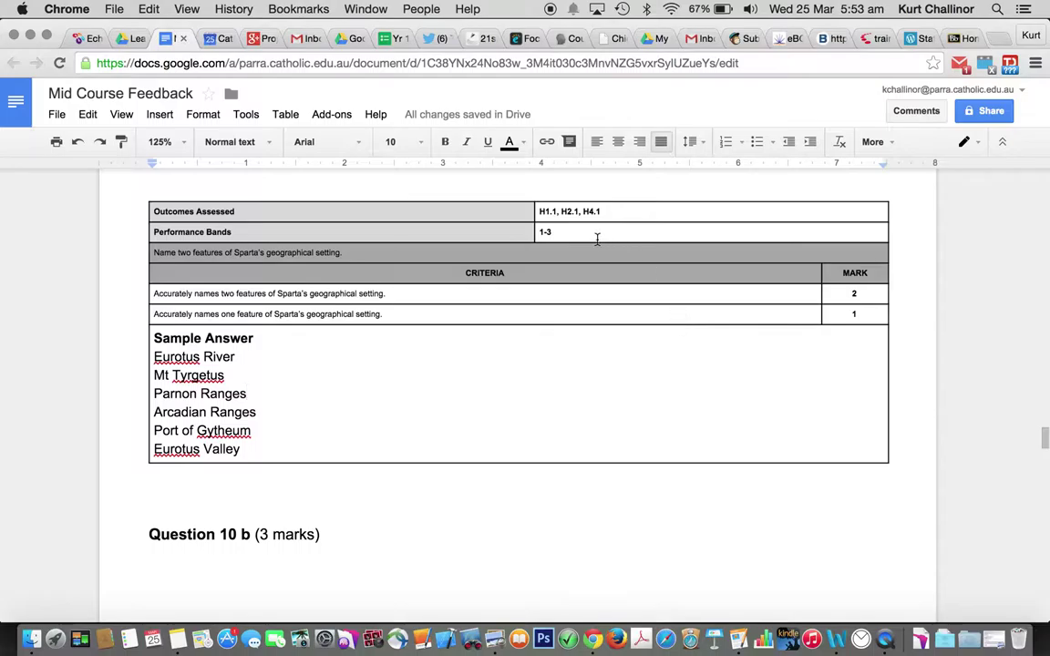
drag(632, 232, 538, 231)
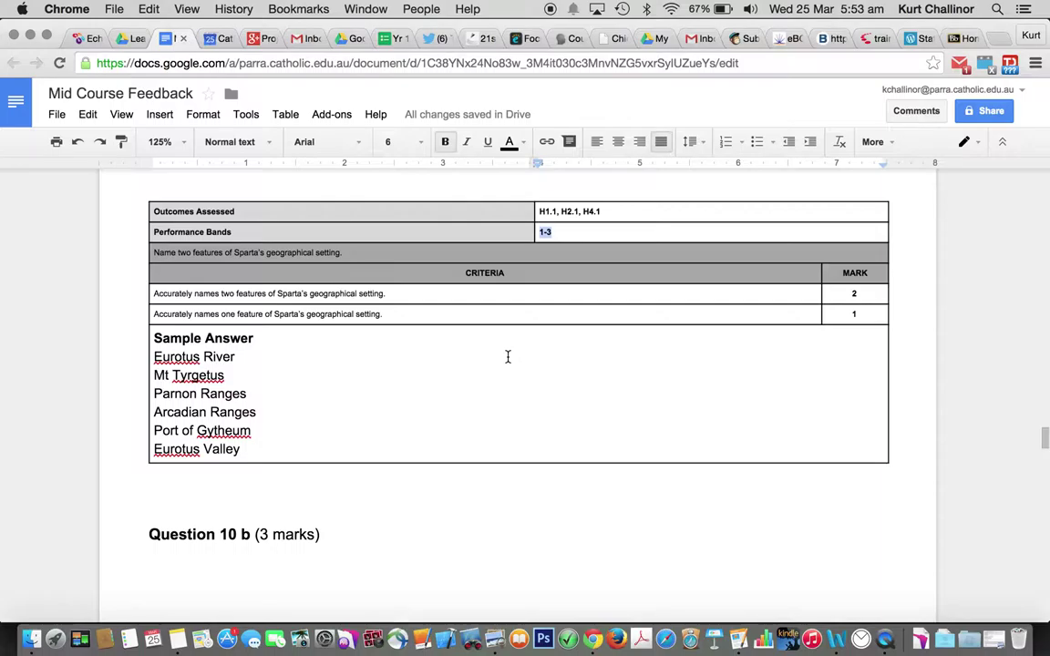
scroll(508, 356, down, 8)
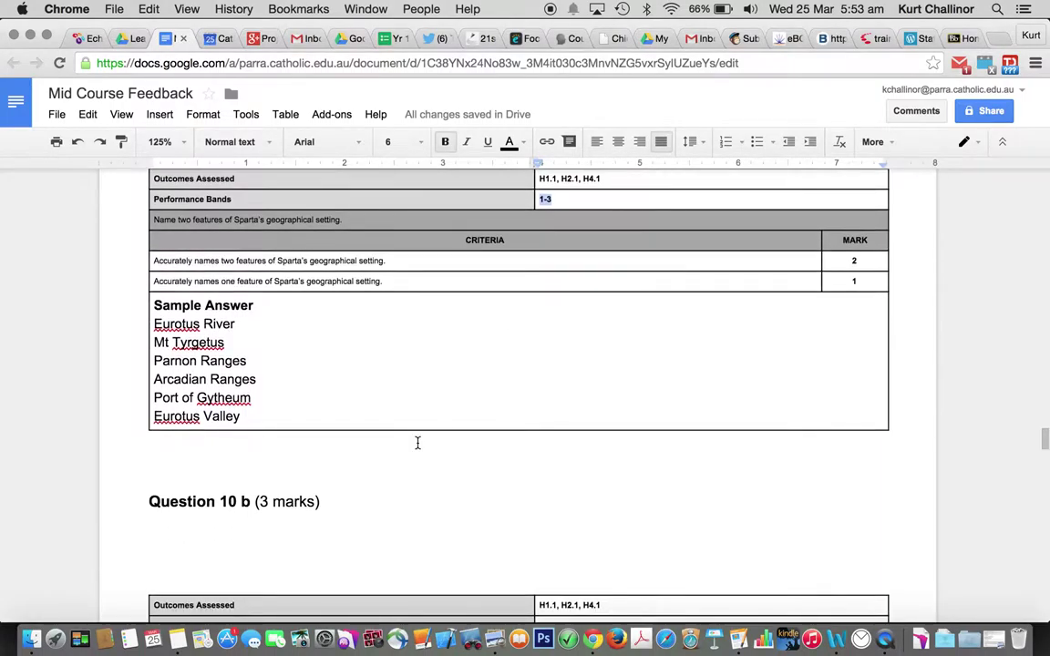
scroll(411, 444, down, 2)
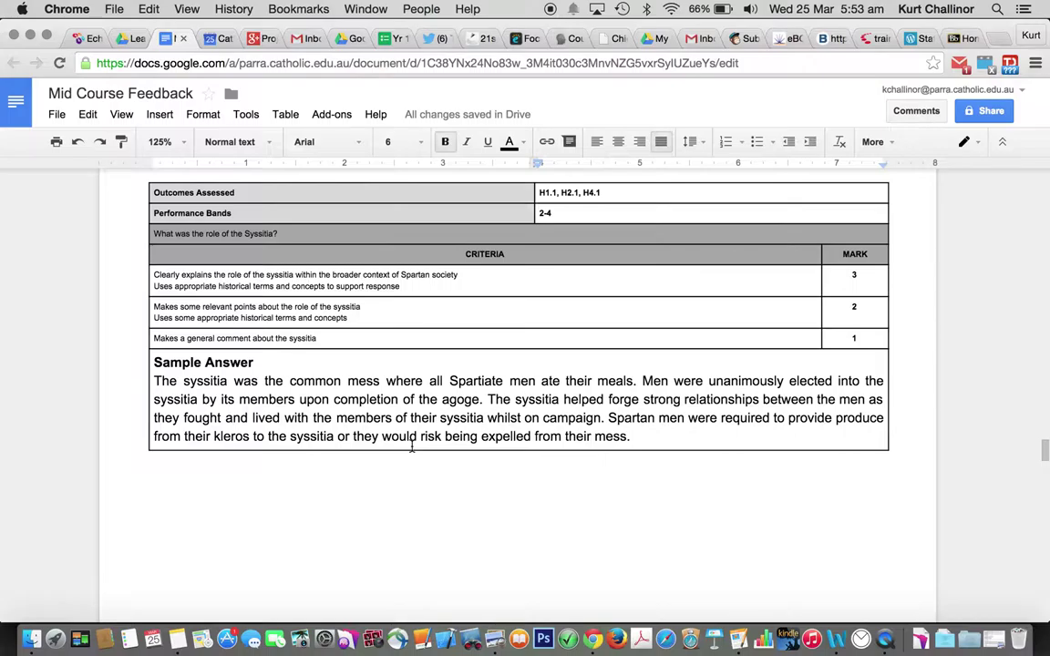
scroll(411, 445, down, 1)
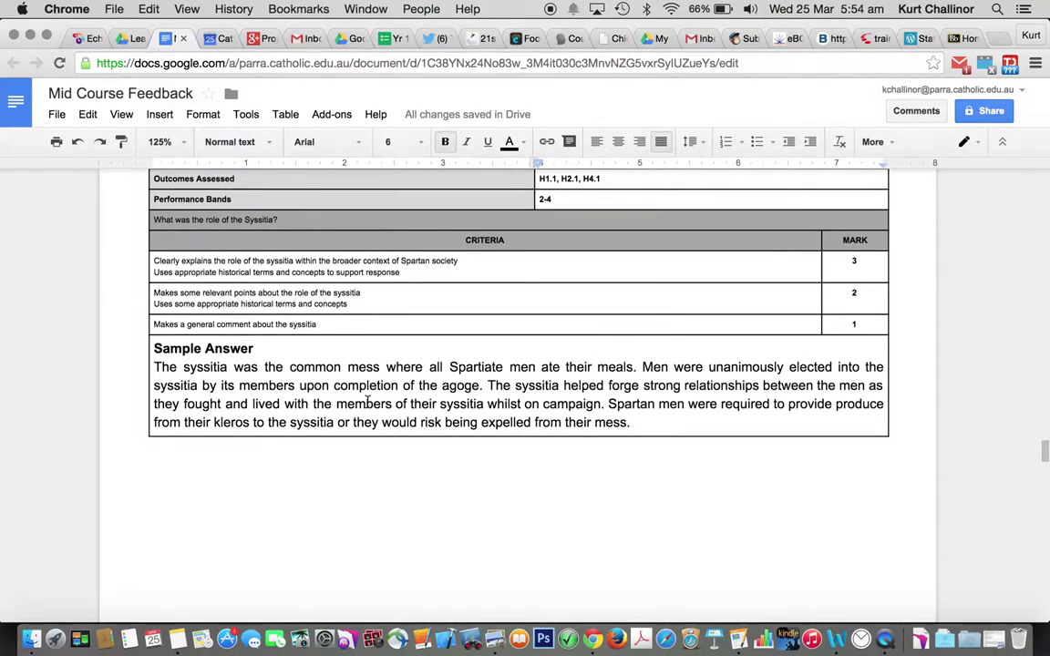
scroll(368, 402, up, 1)
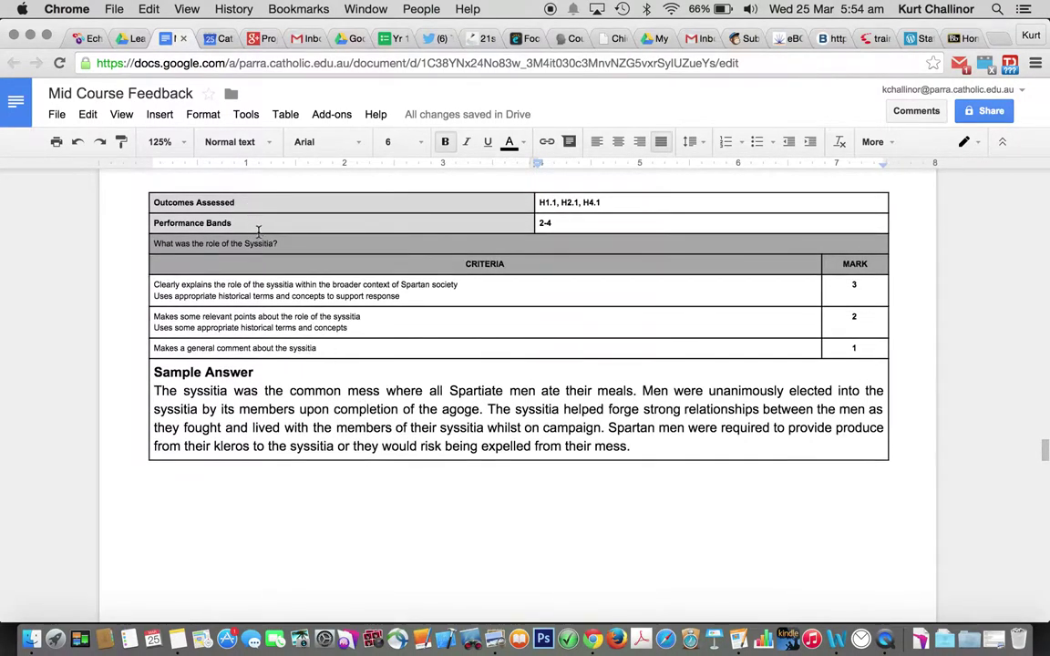
drag(286, 246, 208, 246)
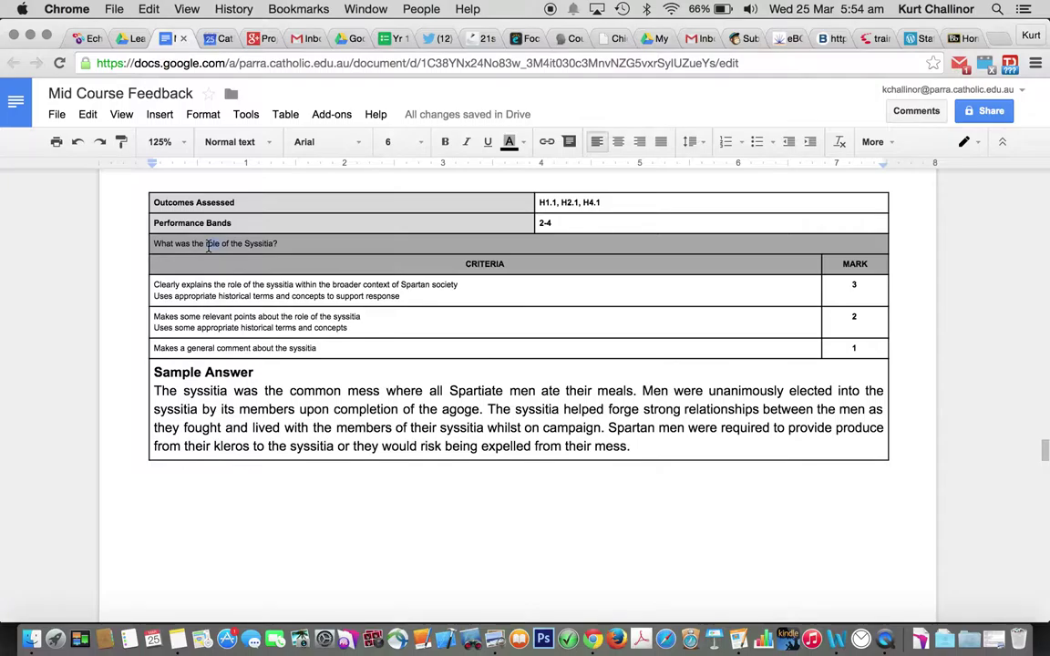
click(209, 244)
Highlight 'common mess' and 'unanimously elected' yellow in the Syssitia answer.
drag(290, 390, 379, 391)
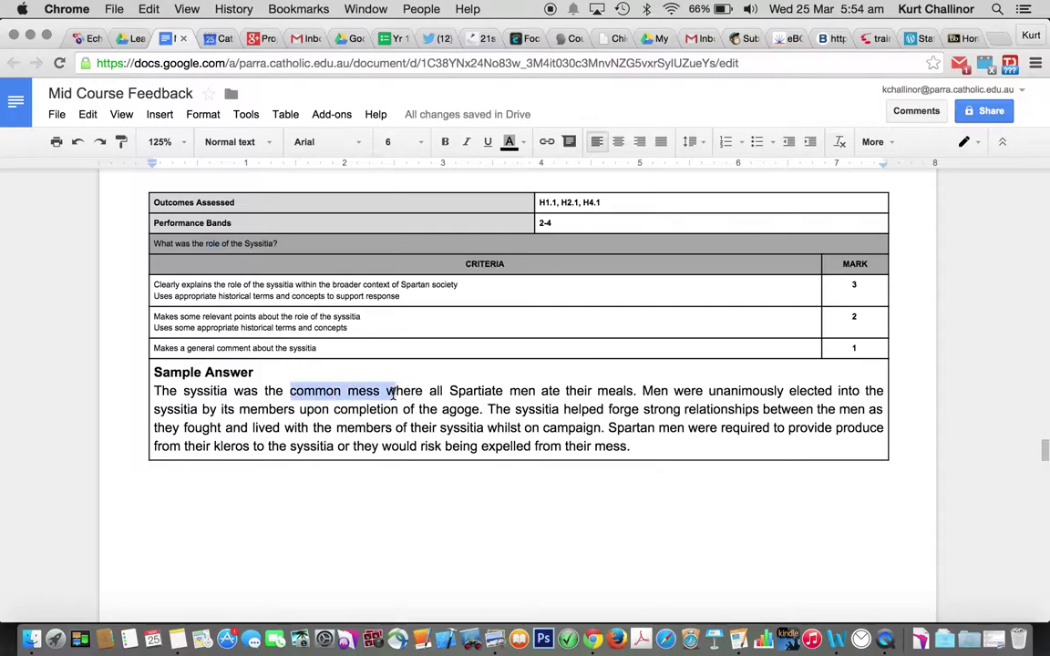
click(511, 146)
click(561, 239)
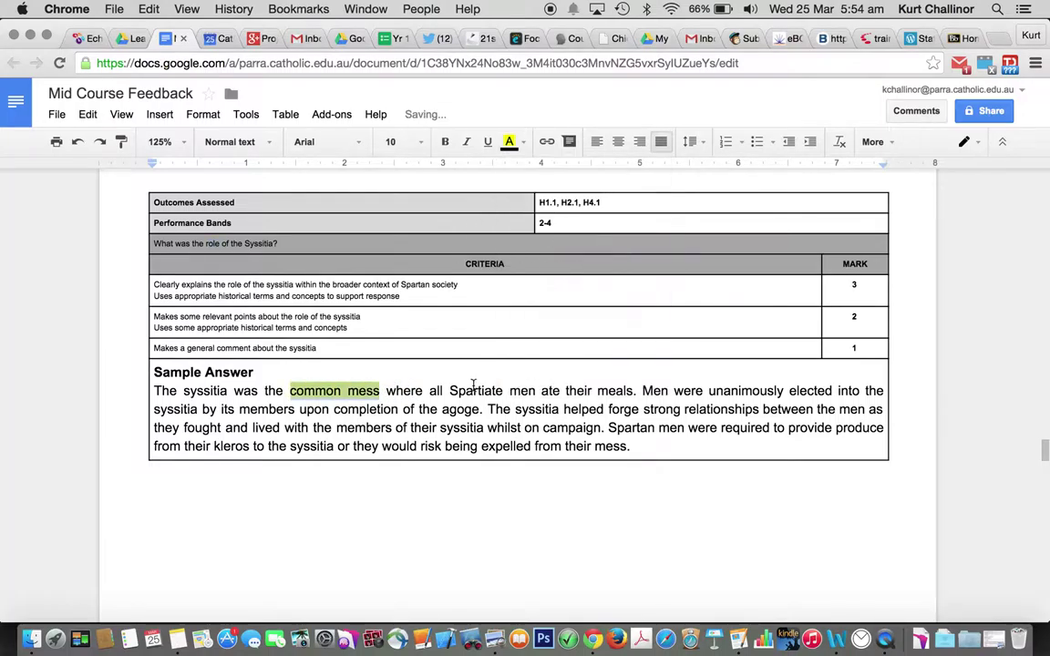
click(473, 387)
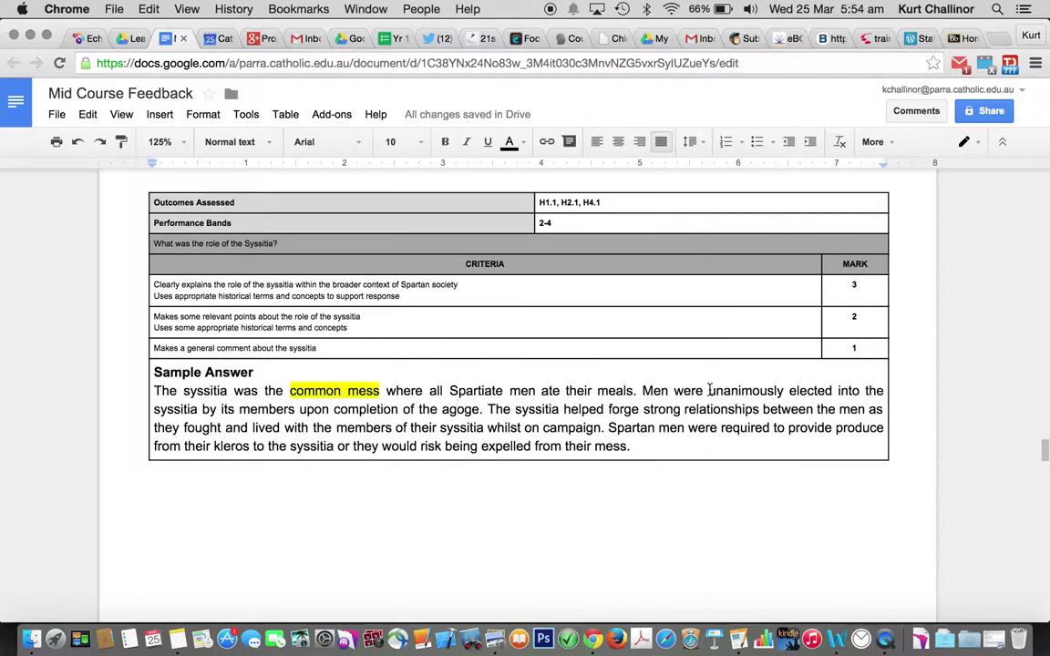
drag(709, 391, 832, 391)
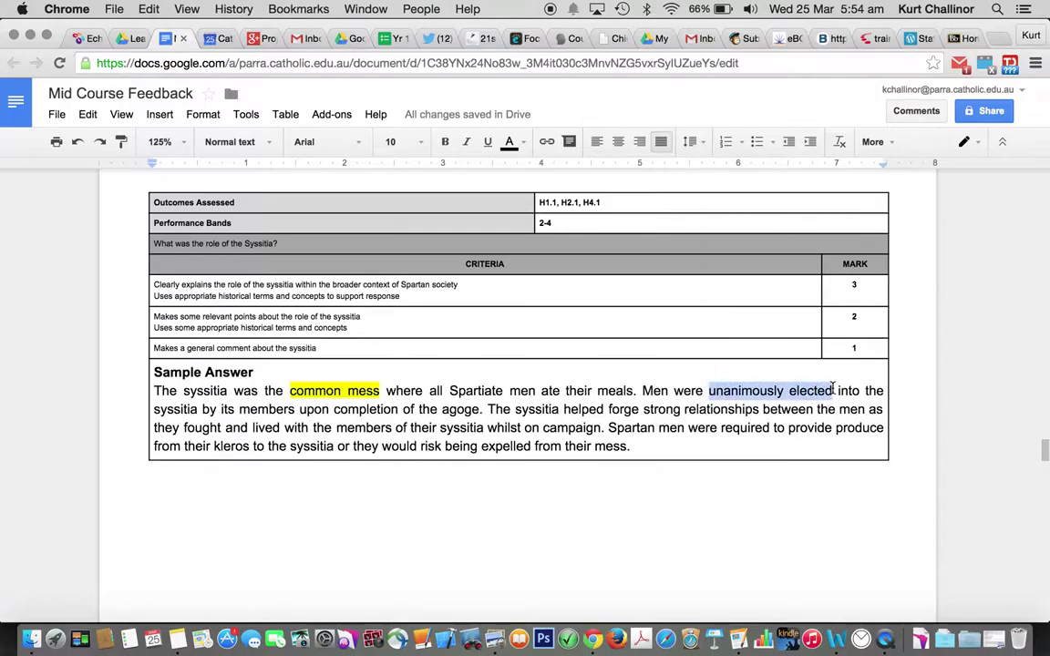
click(511, 141)
click(560, 239)
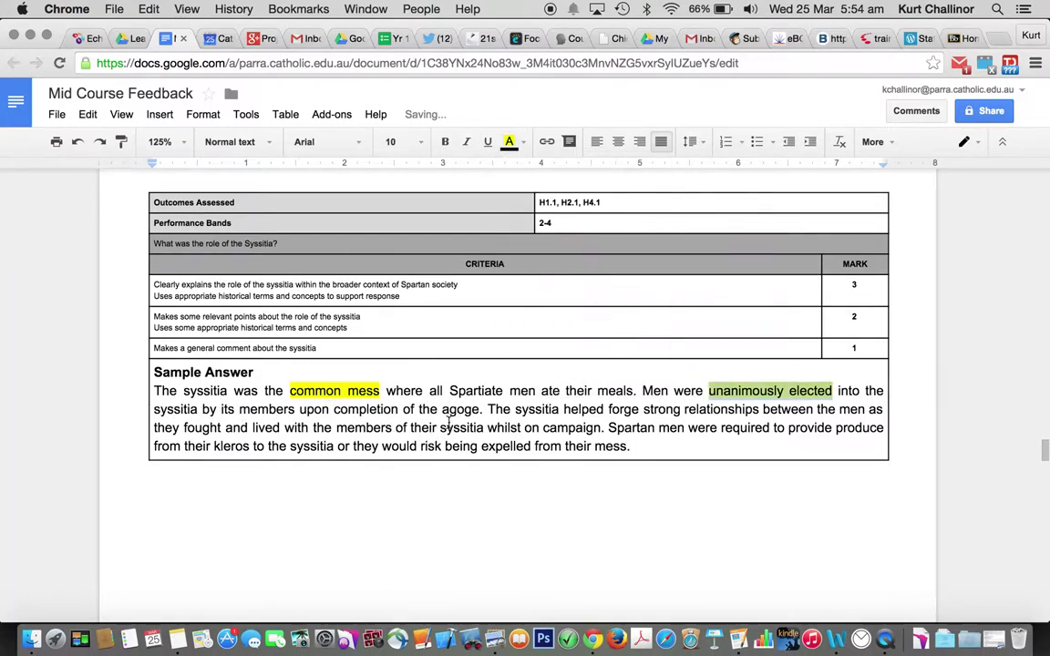
Highlight 'completion of the agoge' and 'forge strong relationships' yellow.
drag(334, 410, 481, 412)
click(511, 143)
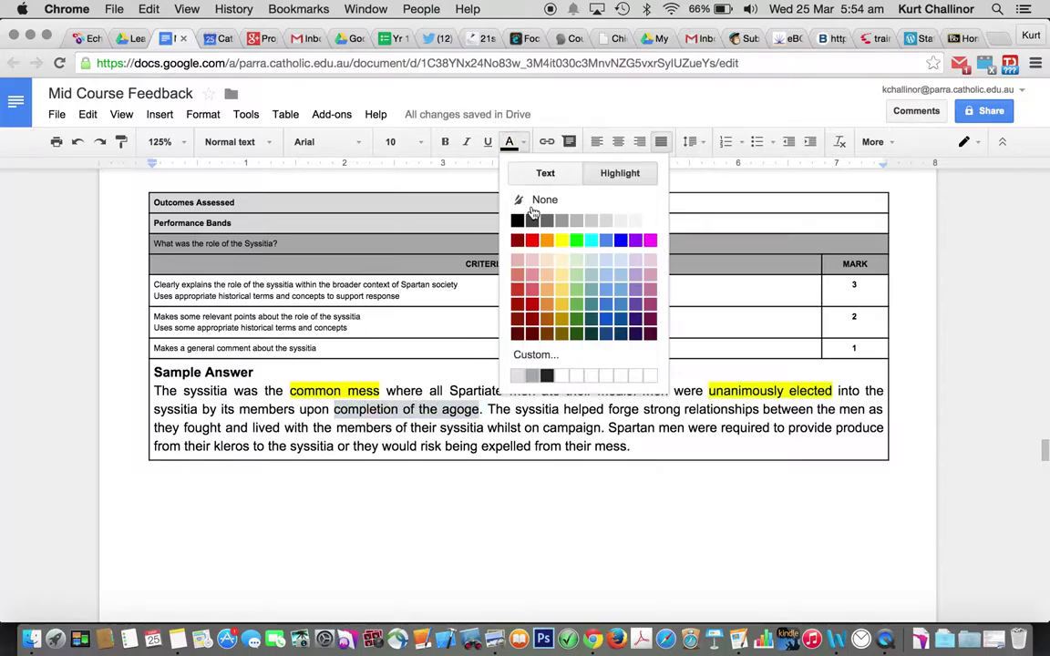
click(562, 240)
click(604, 410)
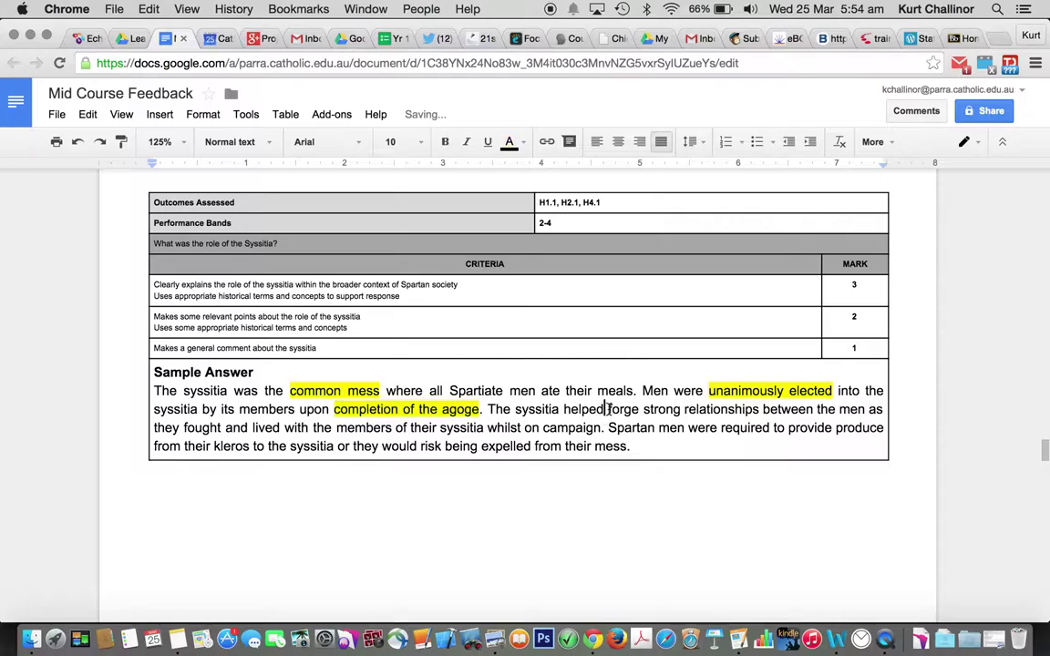
drag(608, 409, 760, 412)
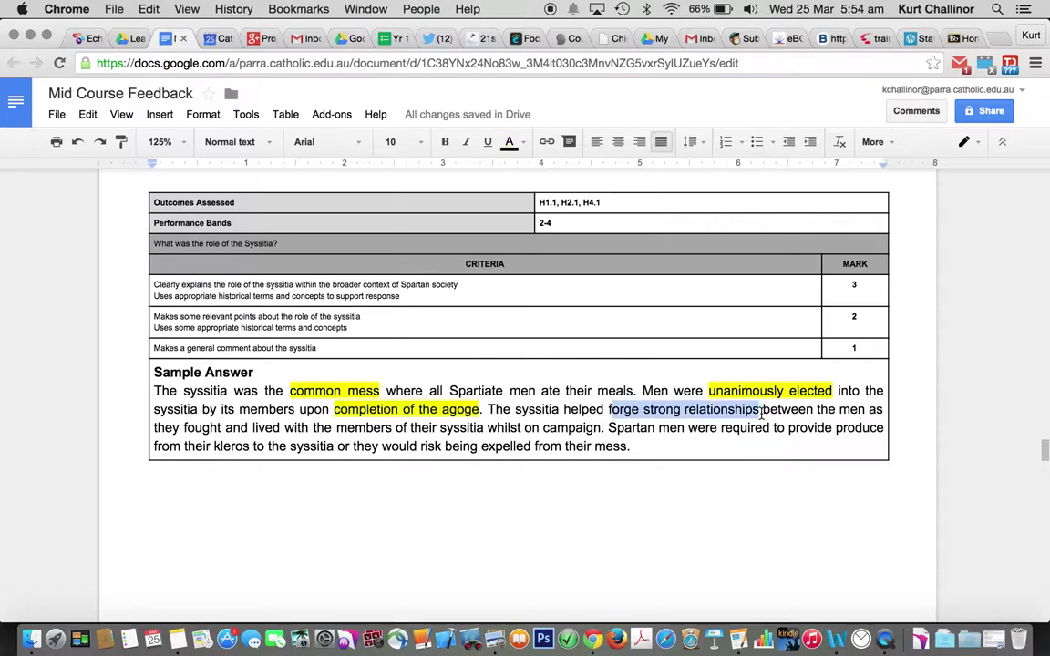
click(510, 142)
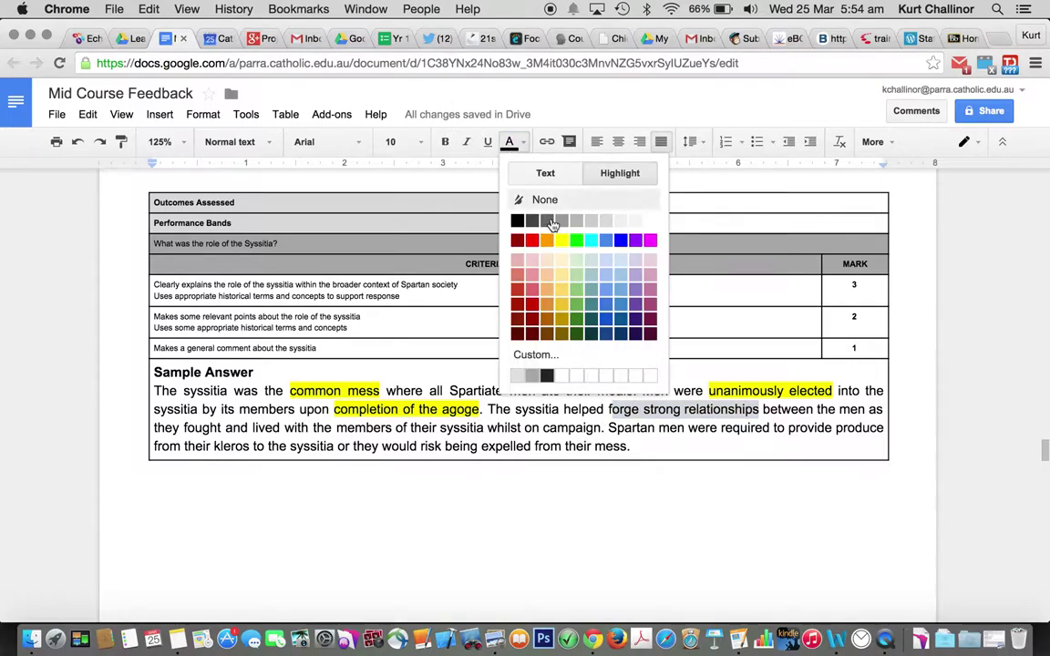
click(562, 240)
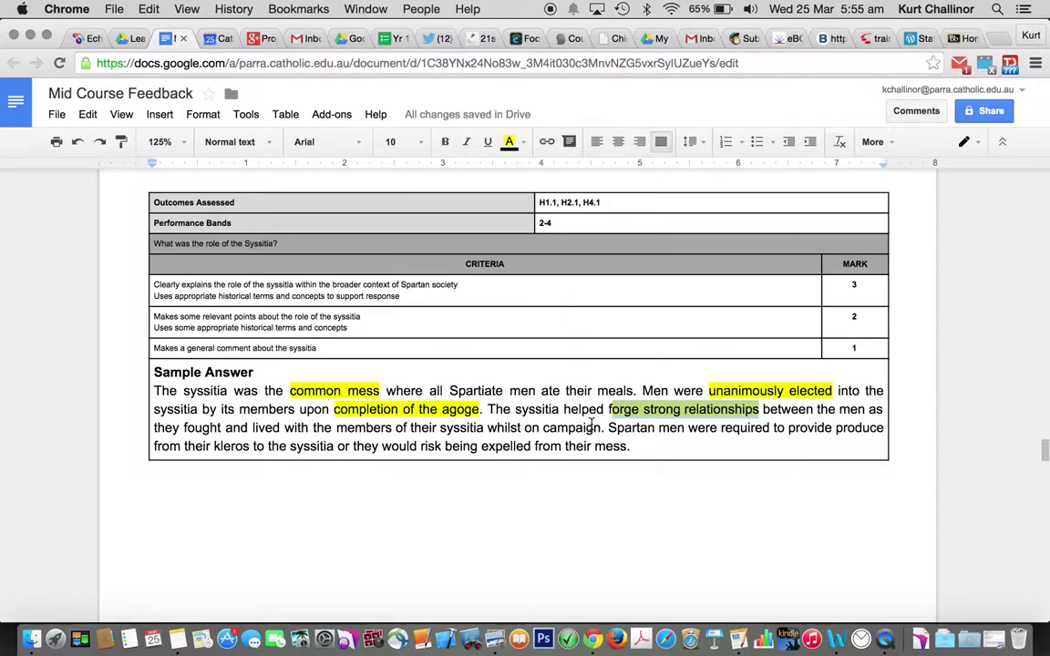
Highlight 'syssitia whilst on campaign' yellow in the Syssitia answer.
click(559, 427)
drag(602, 427, 440, 428)
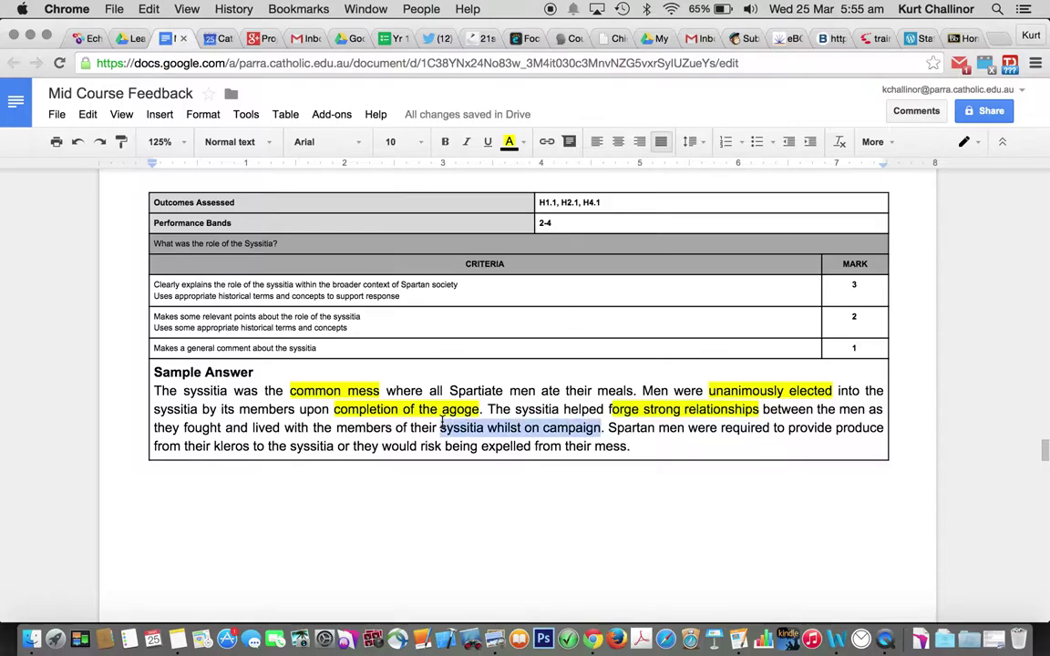
click(517, 150)
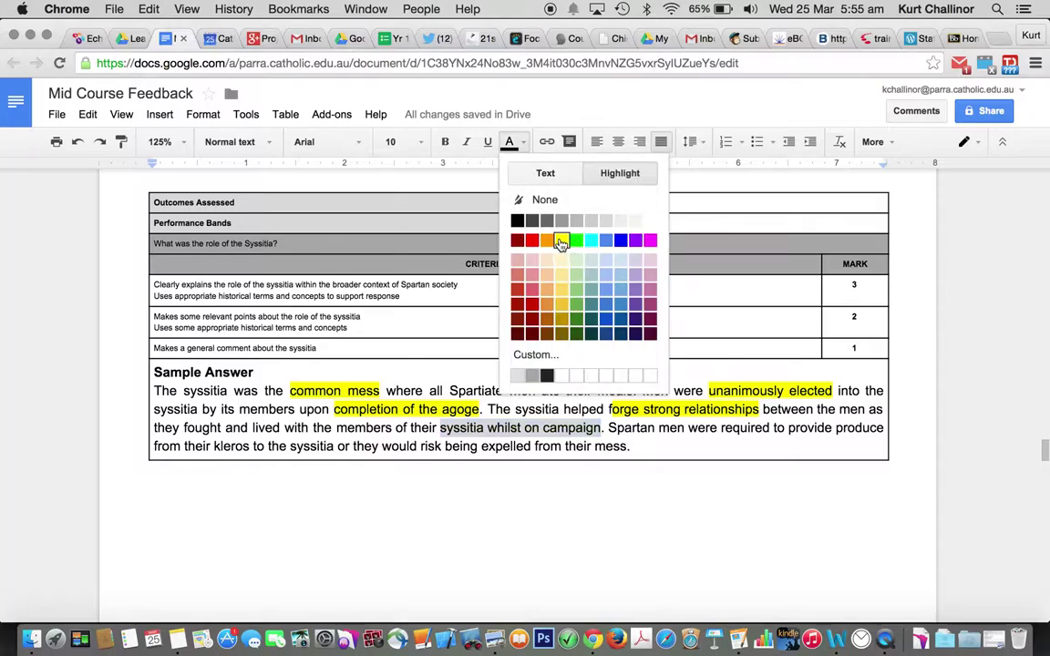
click(551, 236)
click(635, 421)
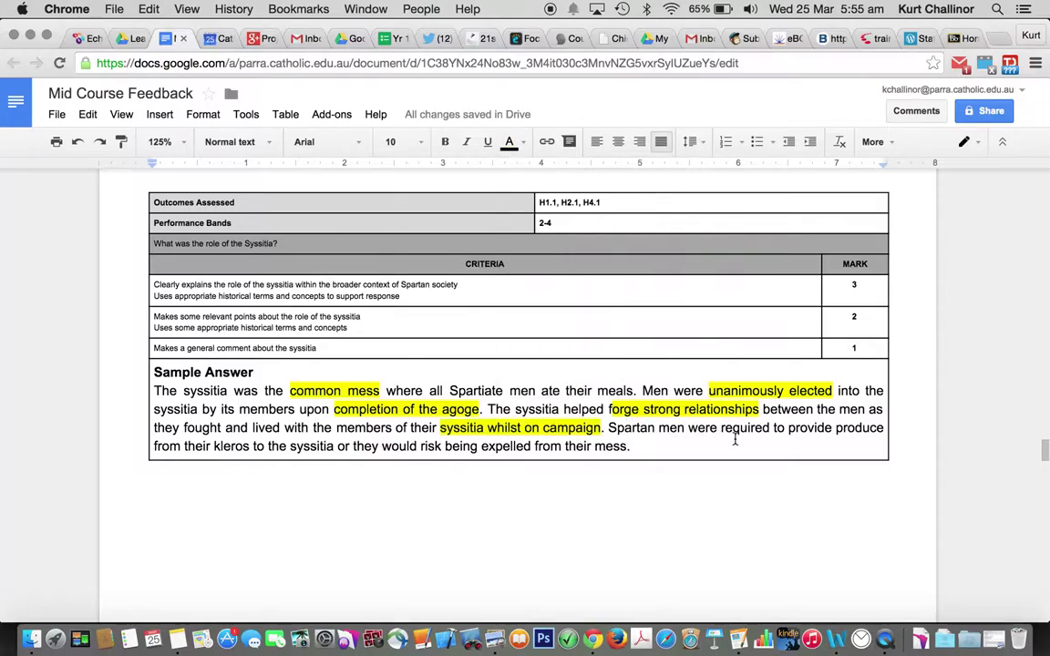
Highlight 'required to provide produce from their kleros' and 'expelled from their mess.' yellow.
drag(720, 428, 250, 448)
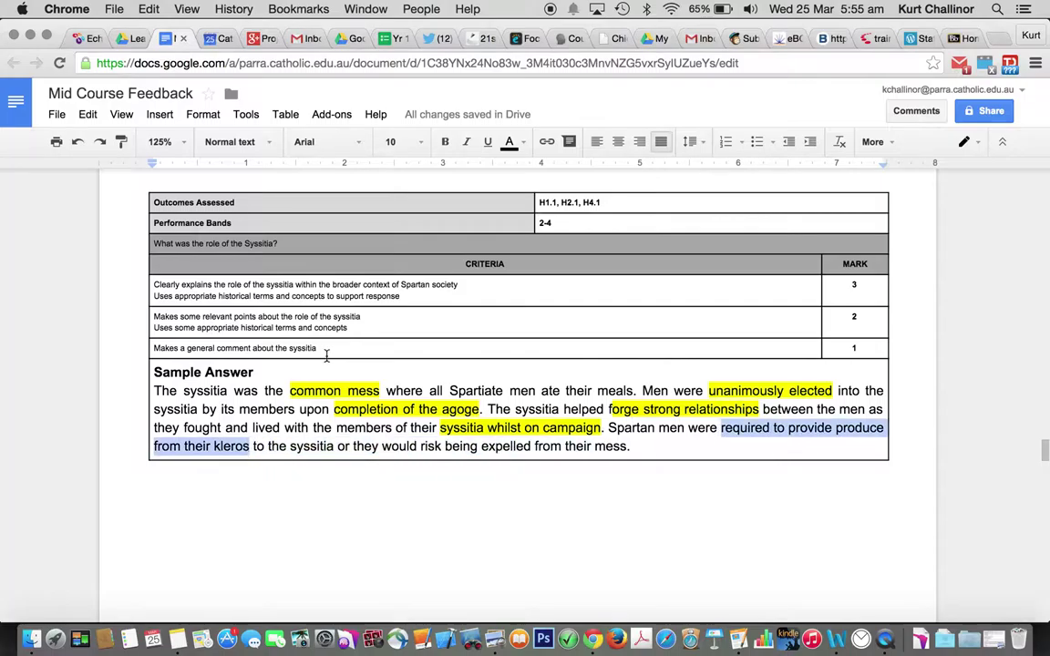
click(512, 146)
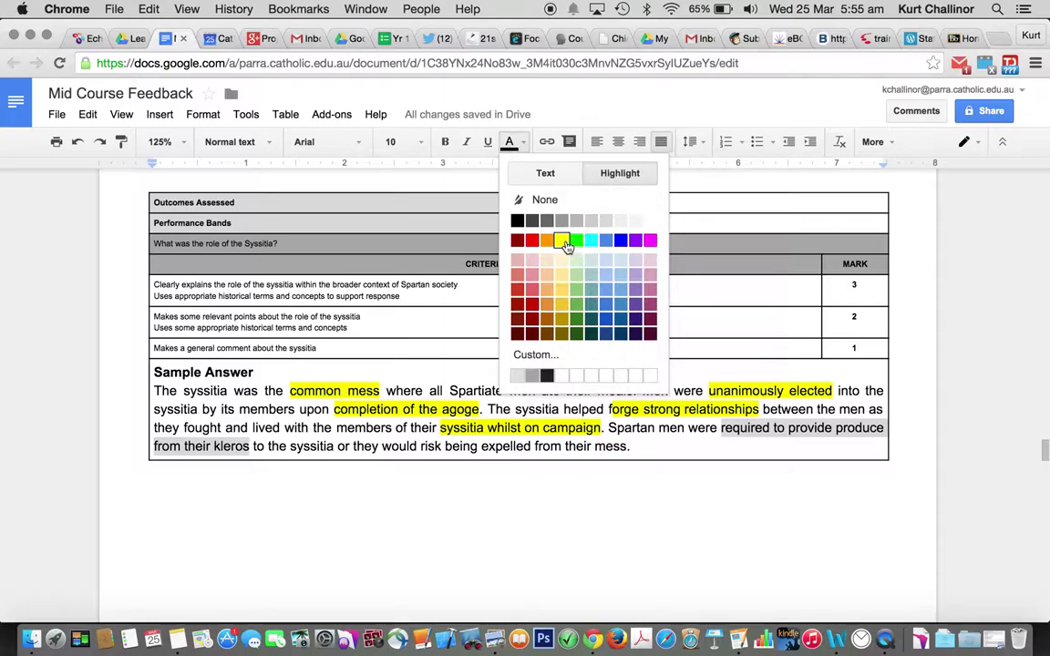
click(562, 242)
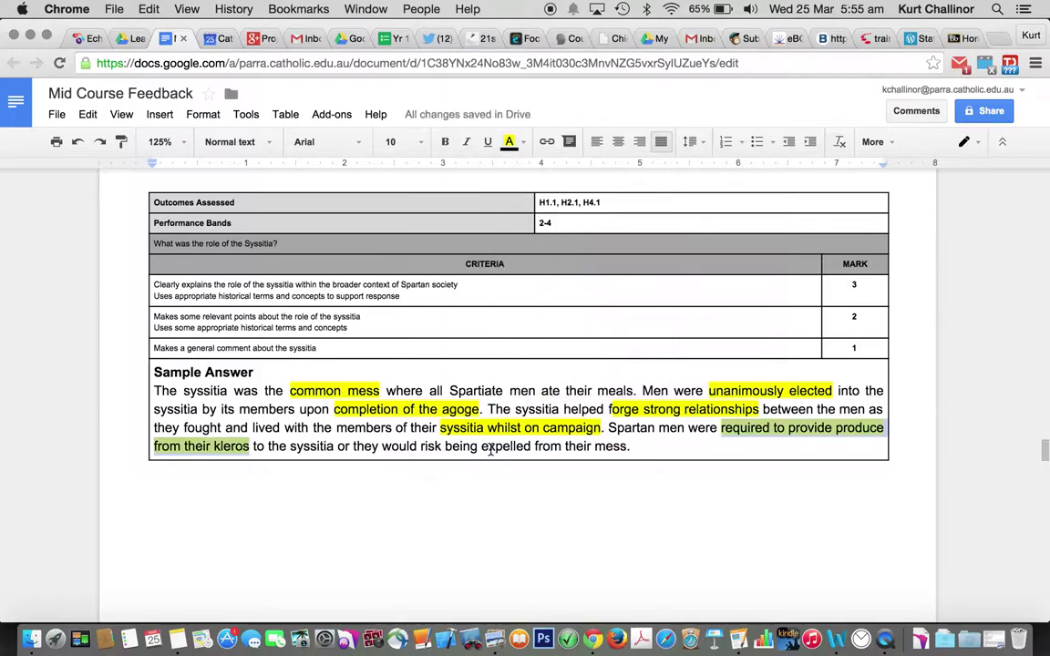
drag(482, 446, 631, 447)
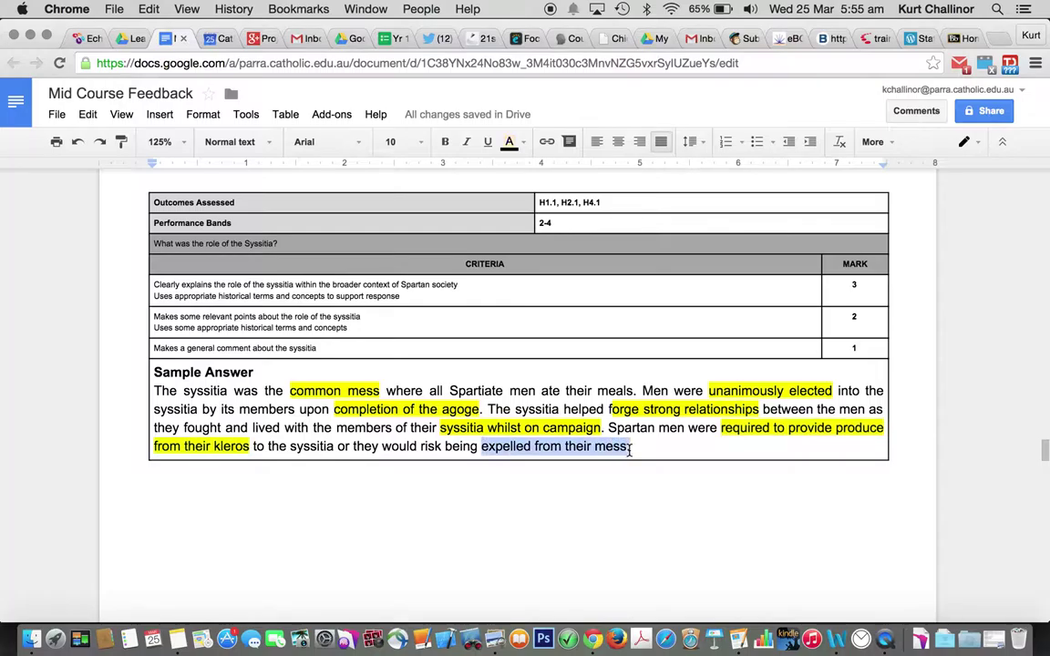
click(510, 141)
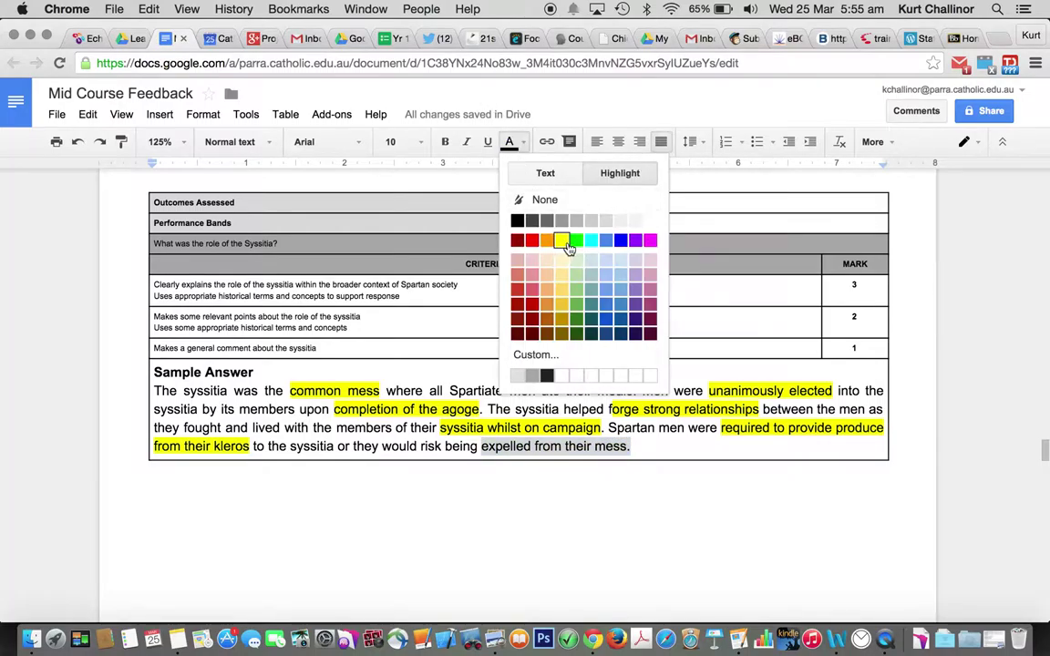
click(565, 241)
click(377, 373)
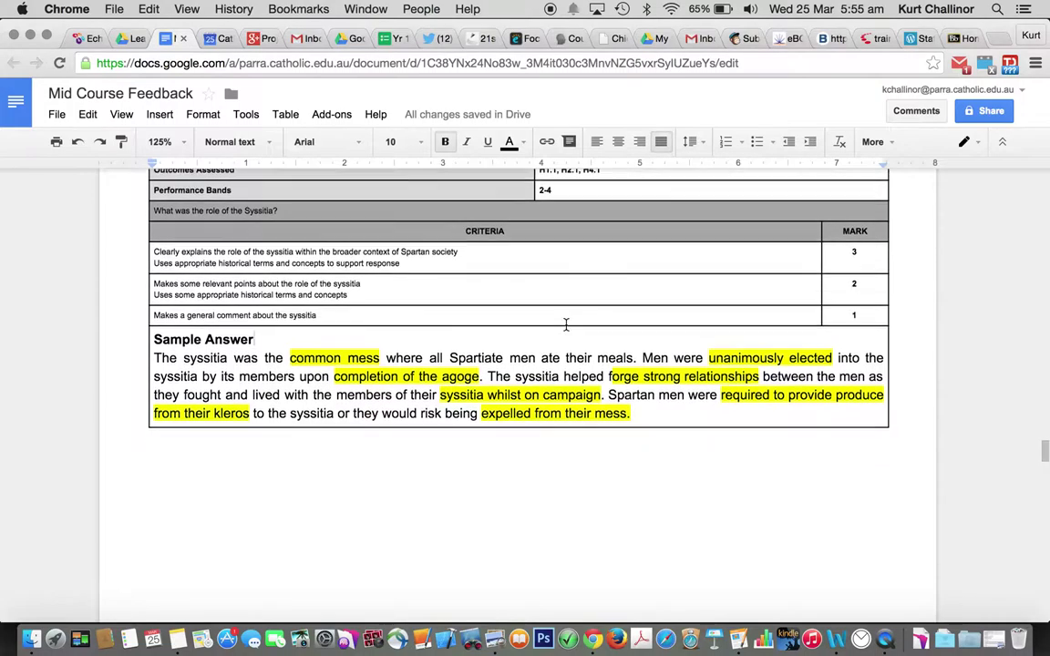
scroll(565, 326, down, 3)
Edit the top band's MARK cell in the Spartan art table to read 5 instead of 5-6.
scroll(565, 325, down, 10)
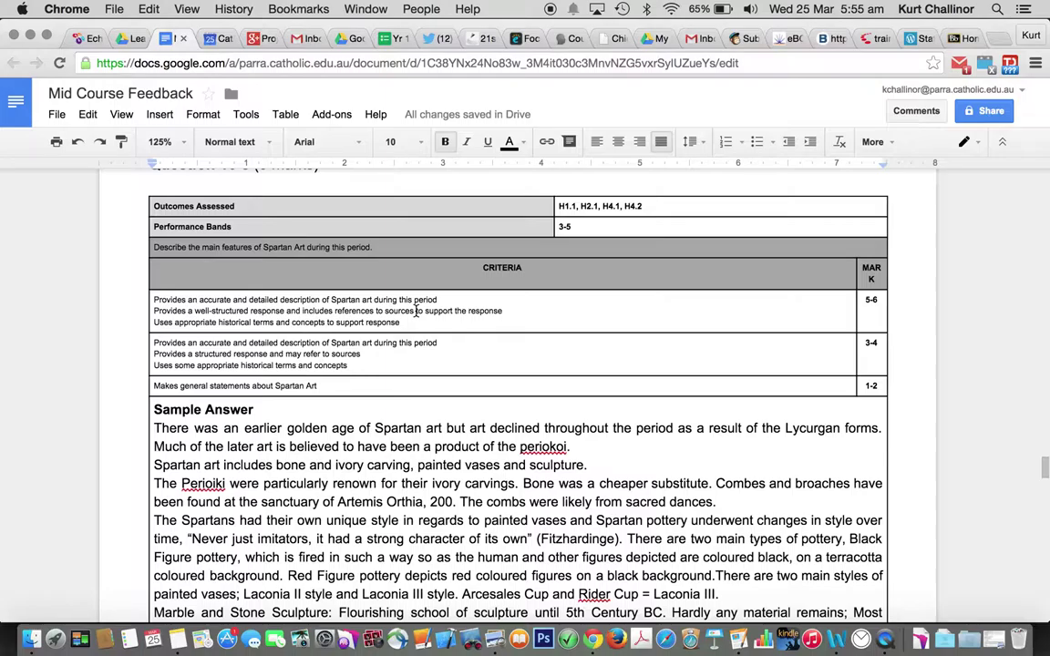
scroll(416, 310, up, 2)
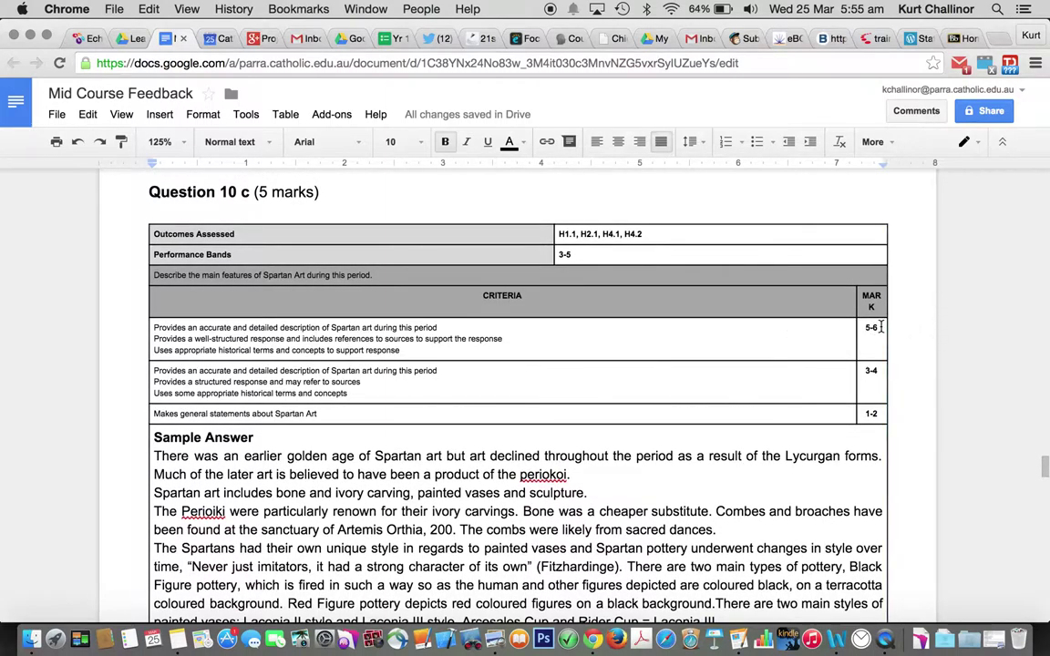
click(880, 328)
key(BackSpace)
key(BackSpace)
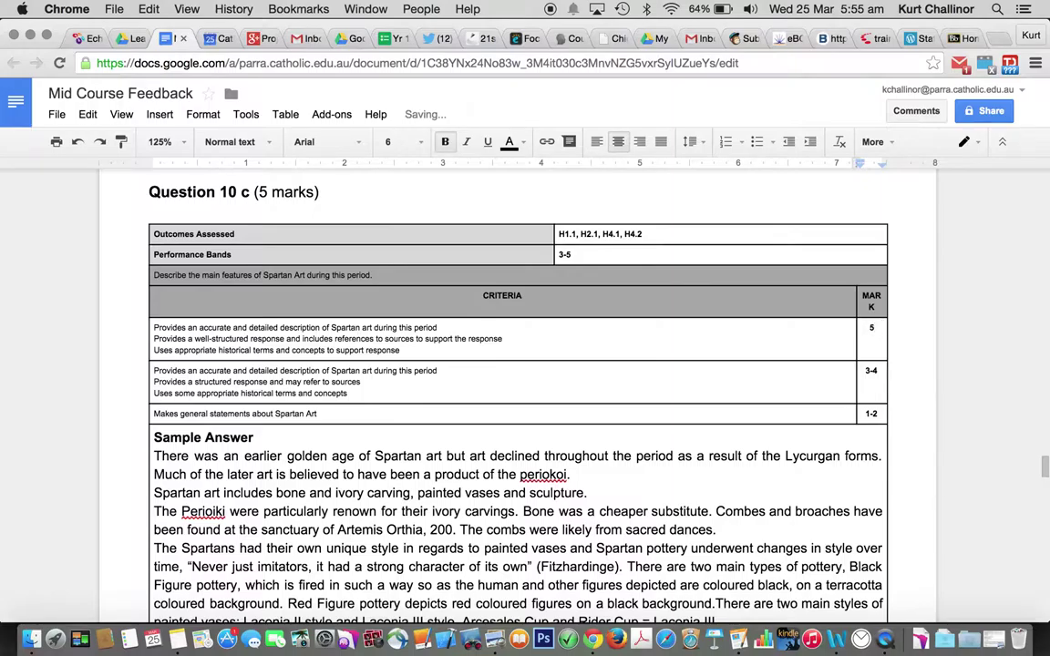
click(699, 377)
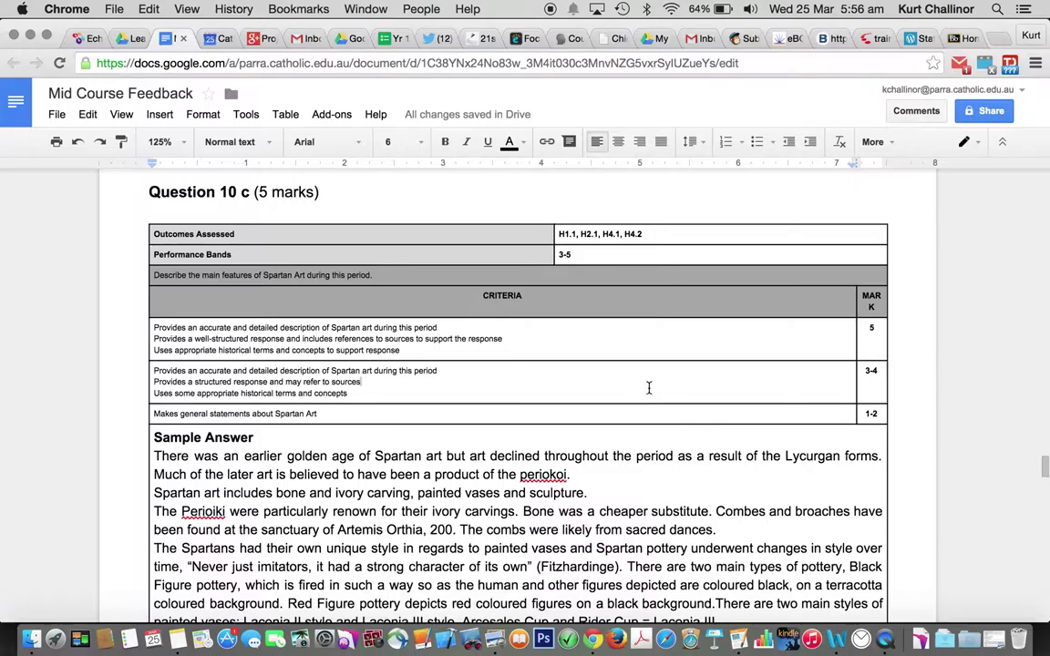
scroll(374, 427, down, 5)
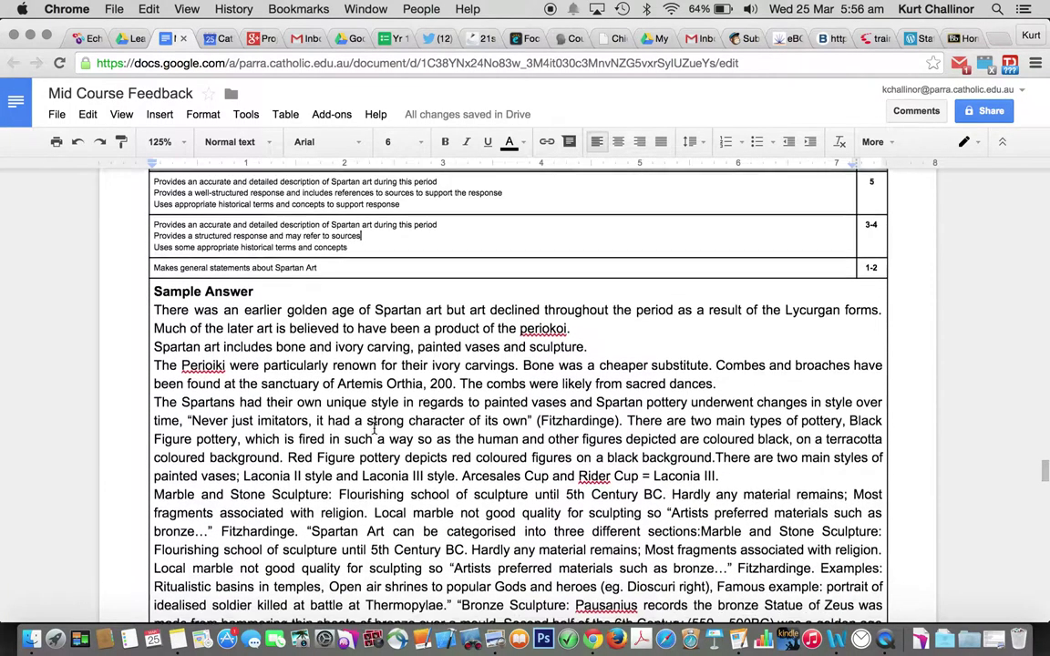
Highlight the first Spartan art sample answer paragraph yellow.
scroll(373, 428, down, 1)
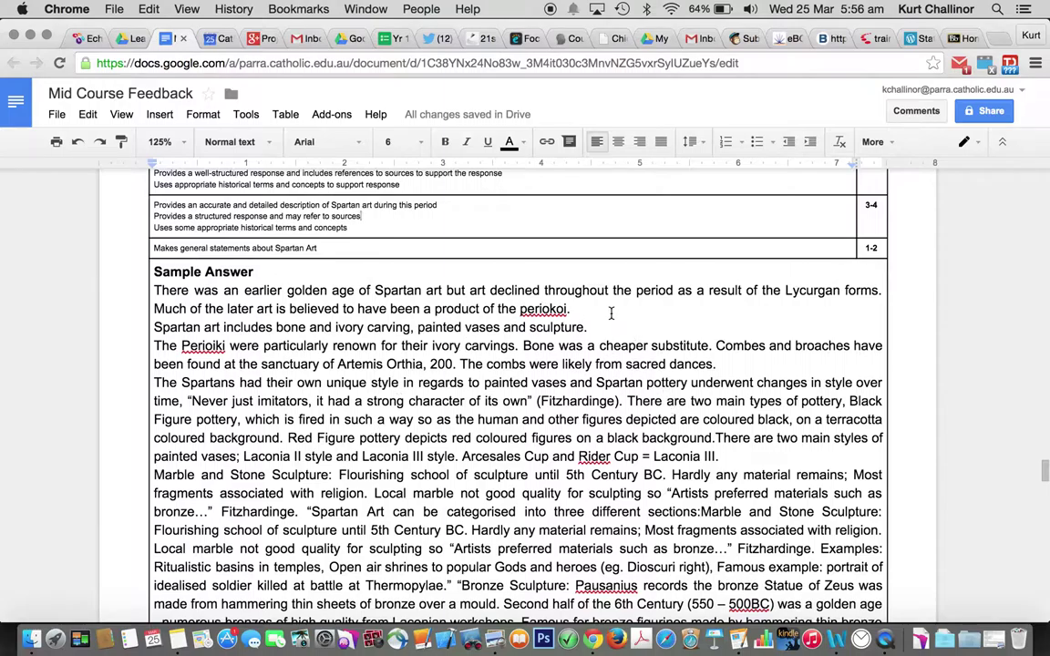
drag(570, 309, 280, 274)
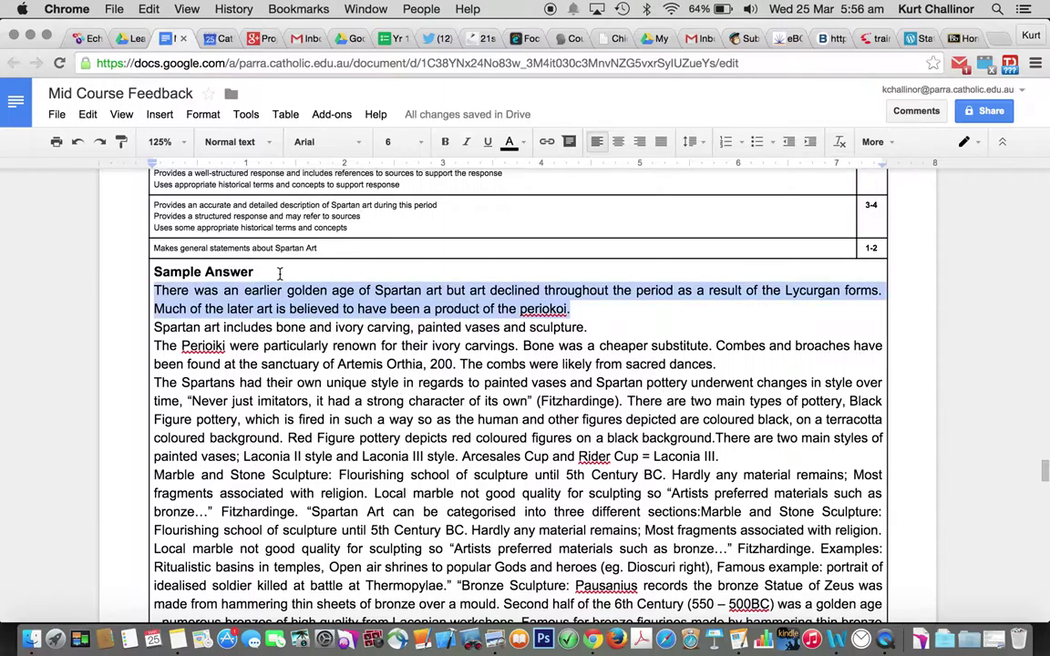
click(513, 143)
click(562, 239)
click(427, 306)
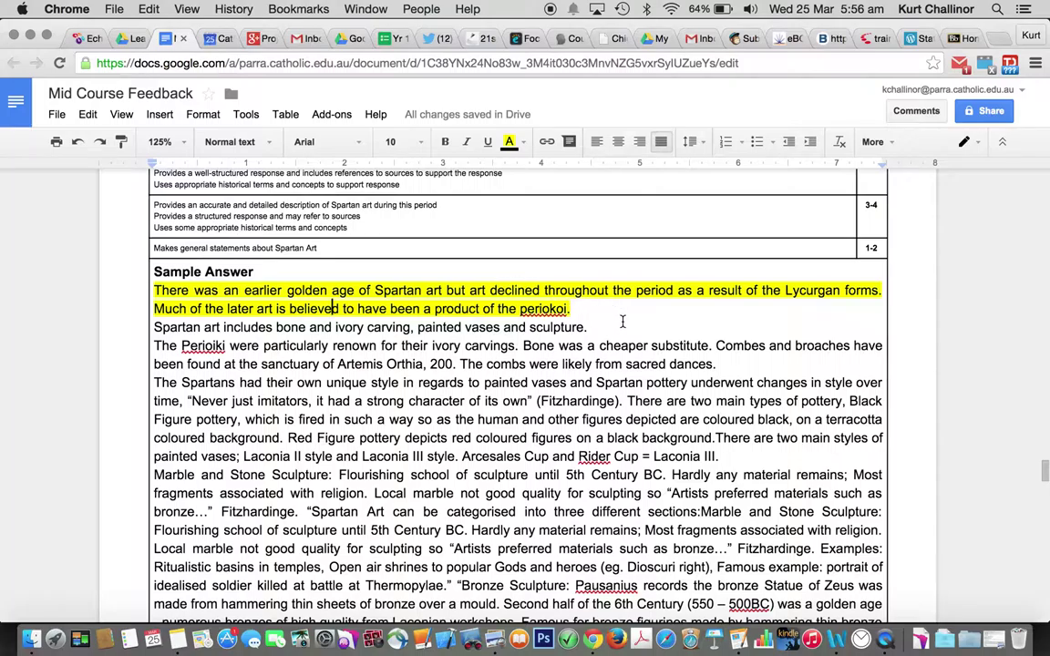
Highlight the words 'Lycurgan' and 'periokoi' green.
double_click(802, 291)
click(512, 141)
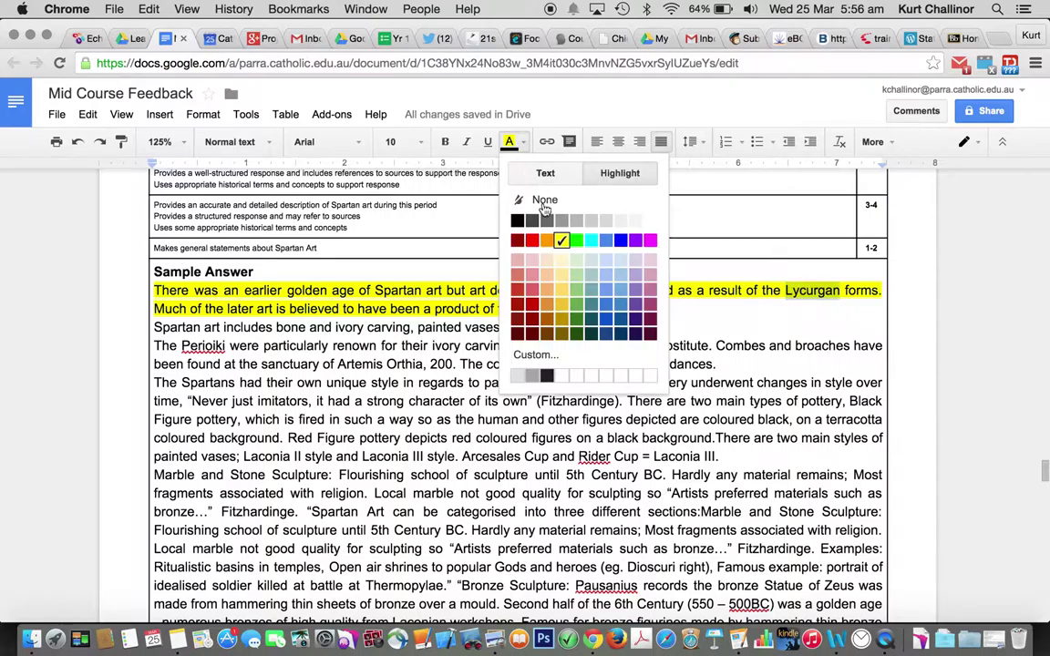
click(577, 241)
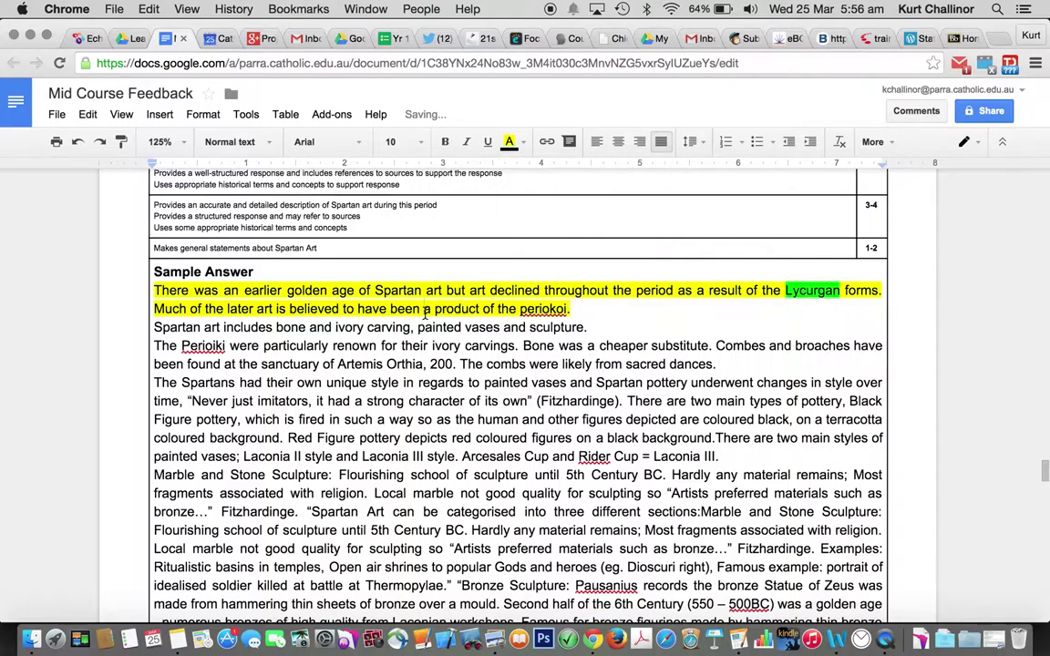
double_click(544, 309)
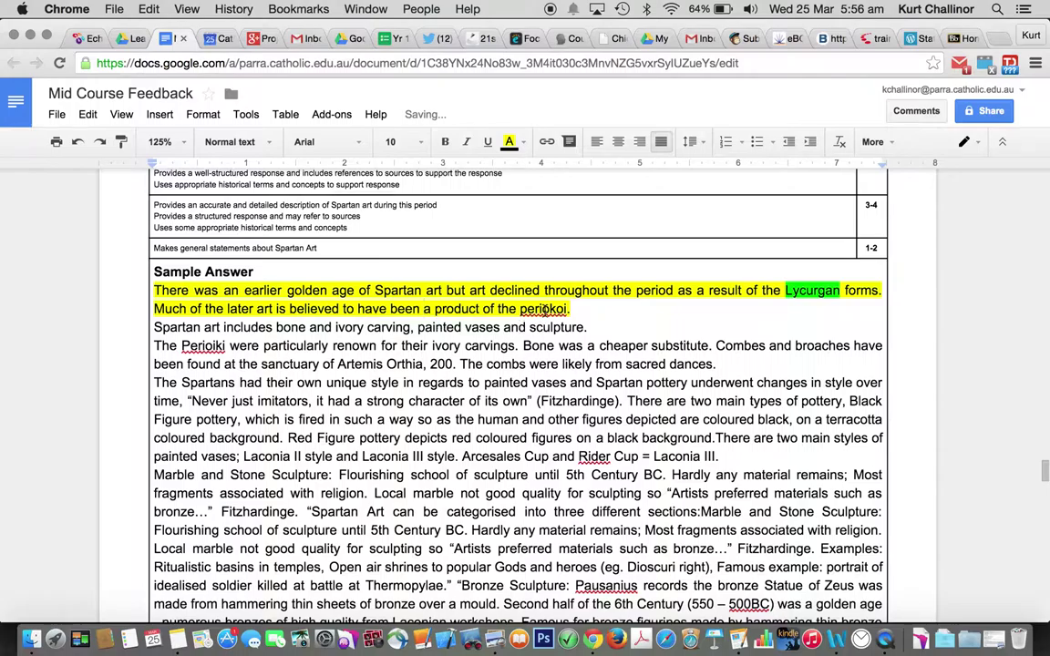
click(509, 143)
click(510, 205)
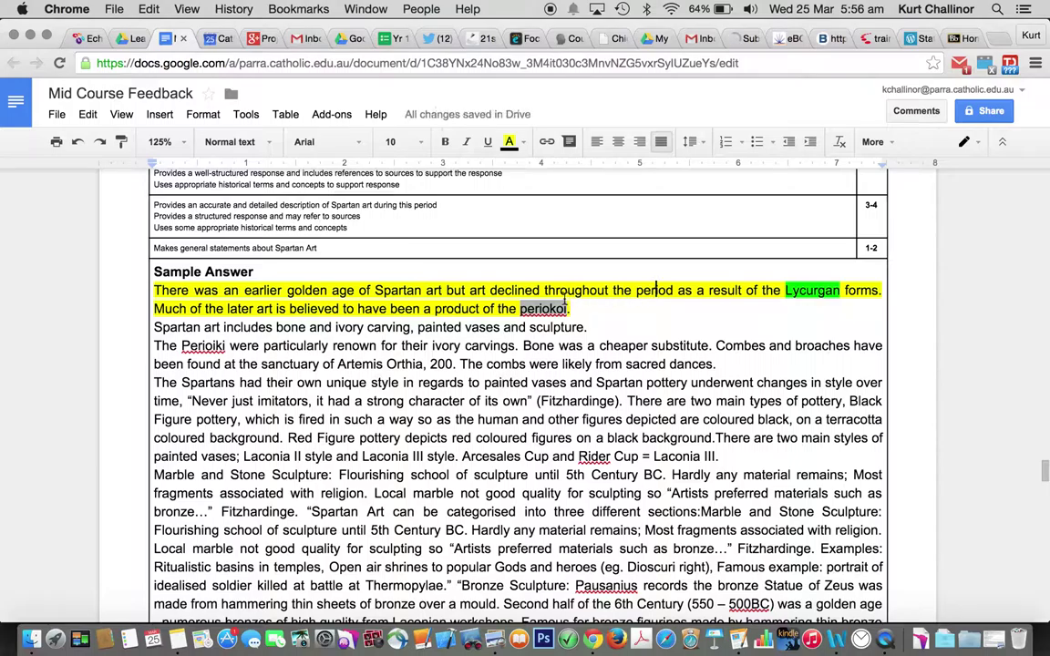
click(510, 142)
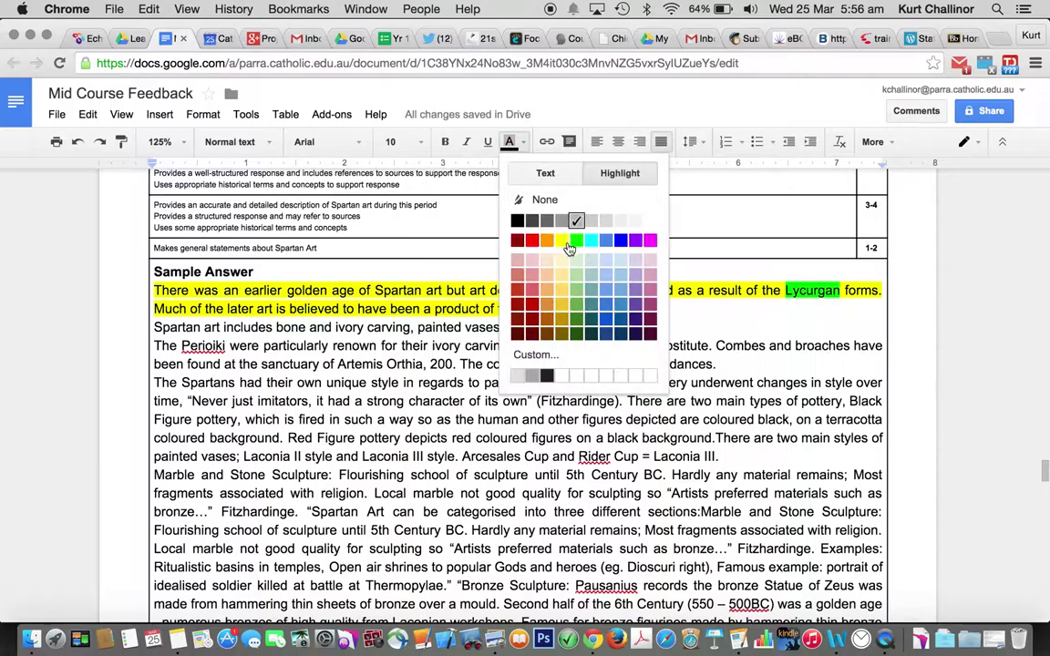
click(575, 241)
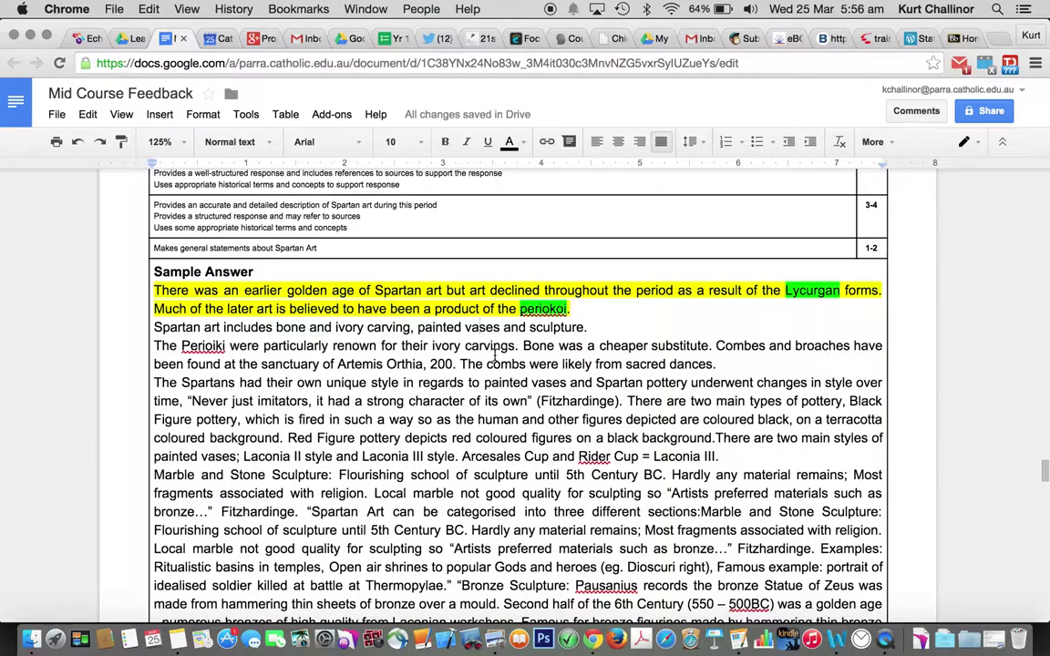
Highlight the line about ivory carving and sculpture cyan.
click(590, 326)
mouse_move(589, 326)
mouse_down()
mouse_move(110, 352)
mouse_move(110, 335)
mouse_up()
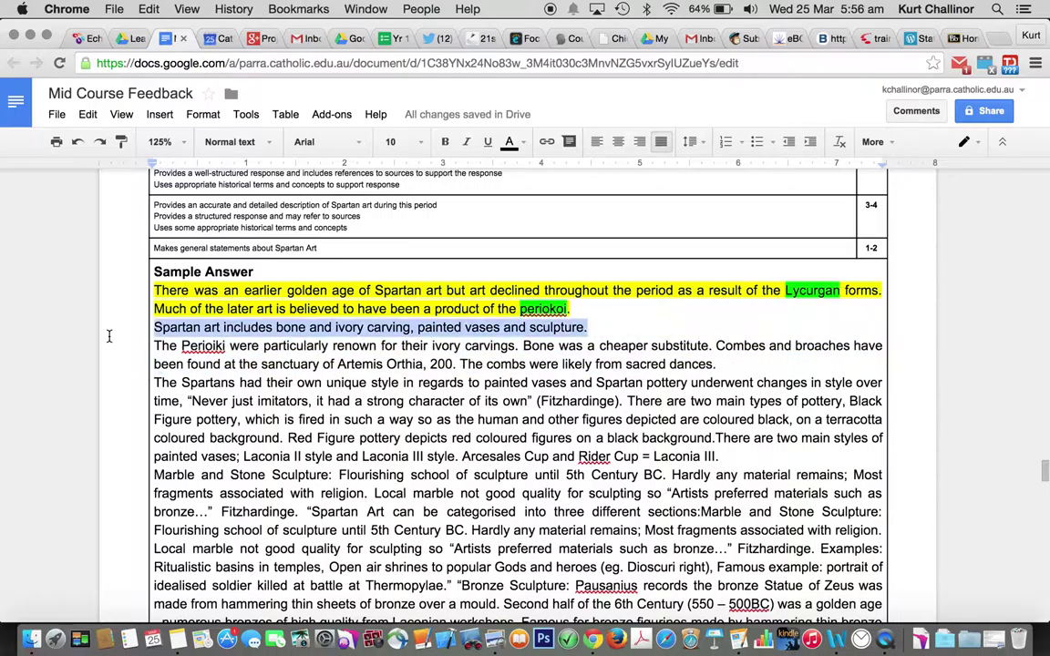
click(507, 143)
click(589, 241)
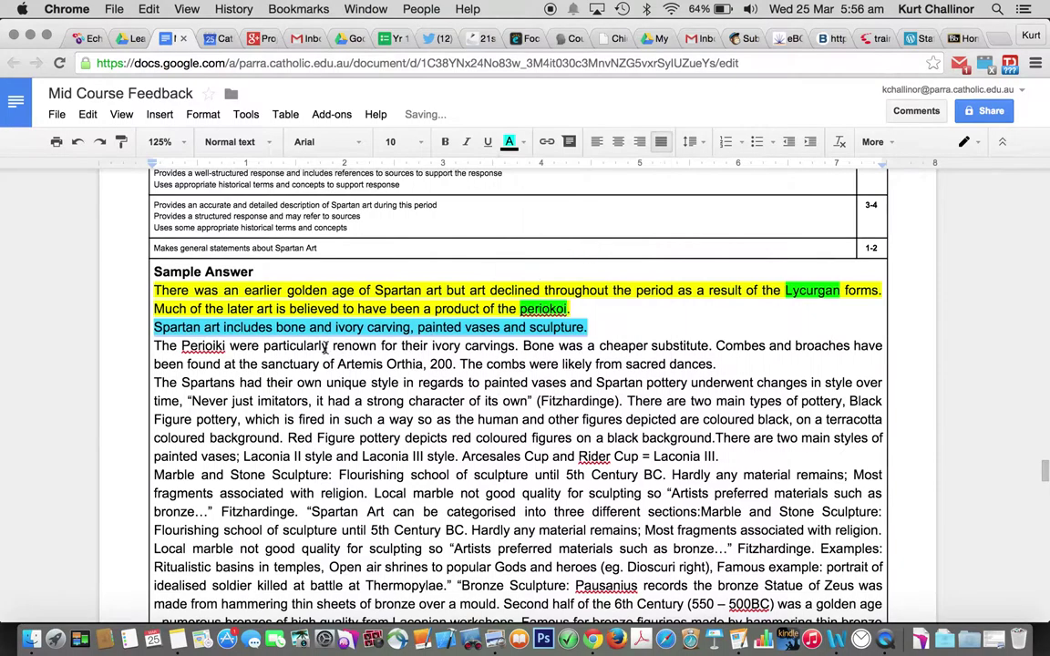
click(330, 346)
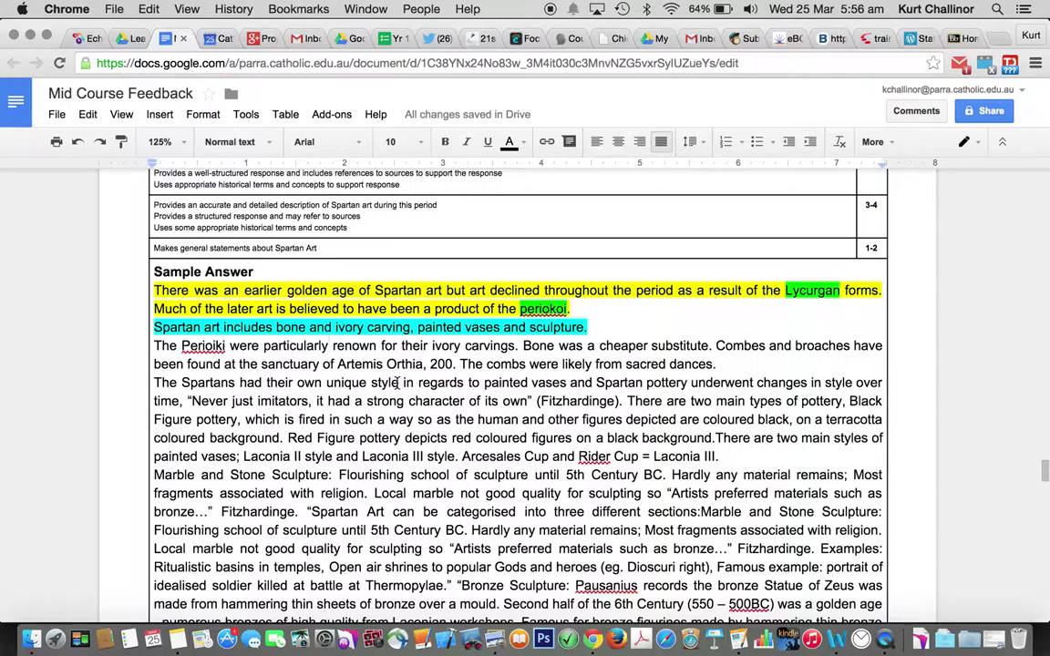
scroll(397, 383, down, 5)
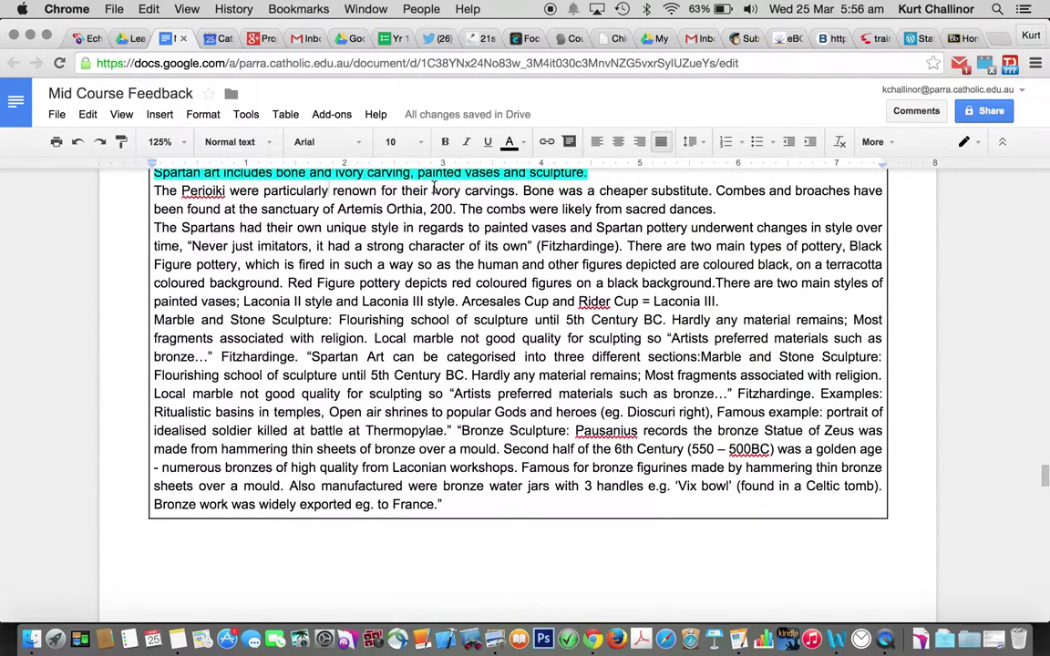
Highlight 'ivory carvings', 'Artemis Orthia, 200' and the combs and sacred dances sentence yellow.
drag(431, 192, 516, 191)
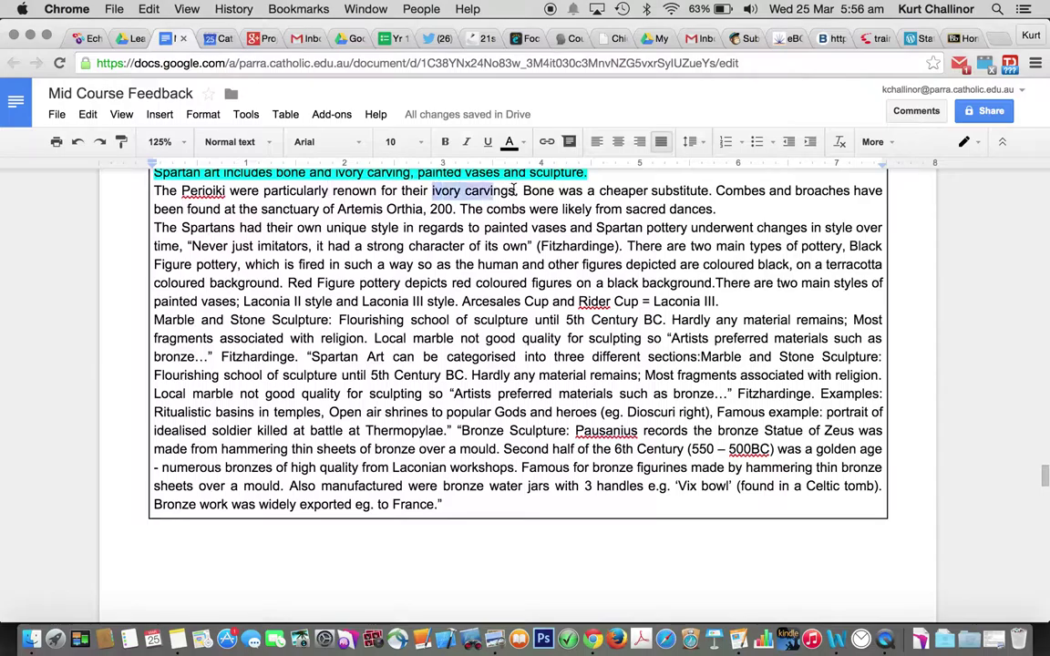
click(512, 144)
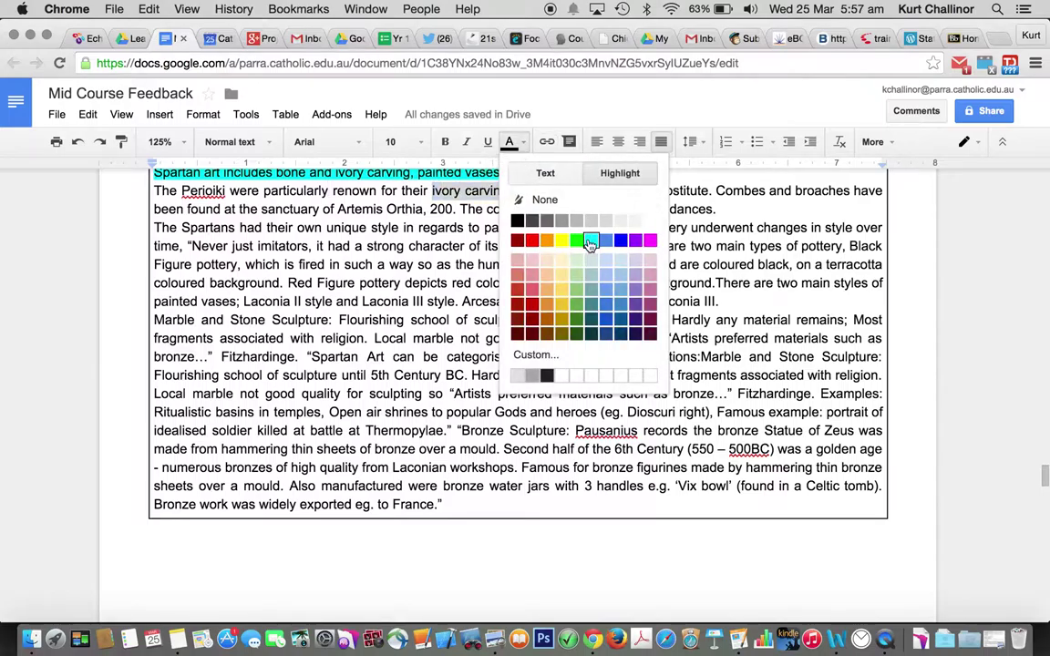
click(562, 241)
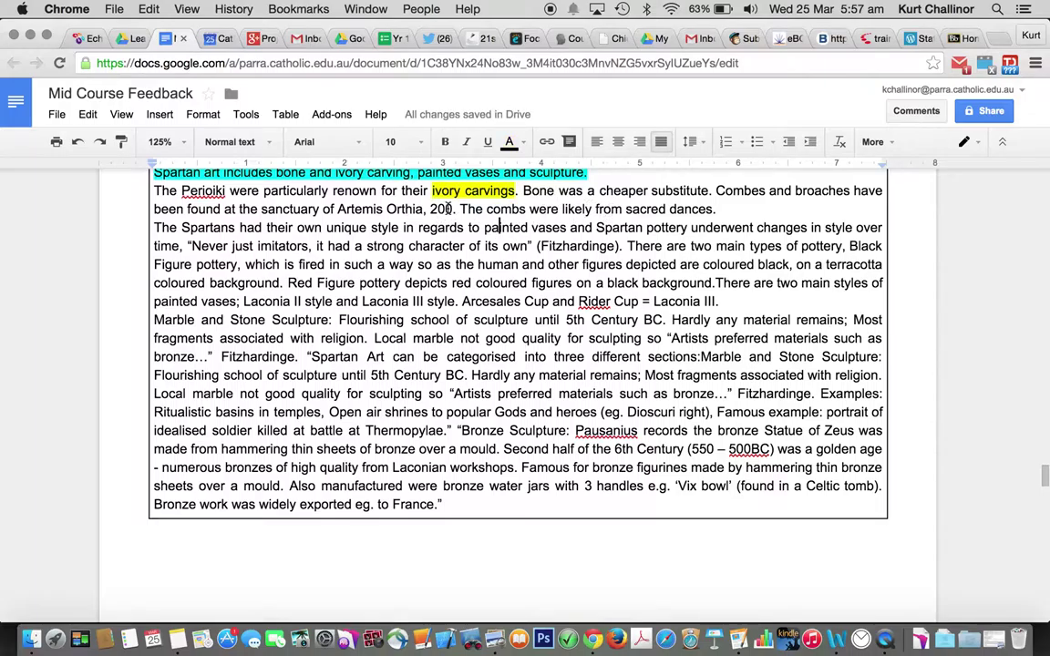
drag(452, 209, 332, 209)
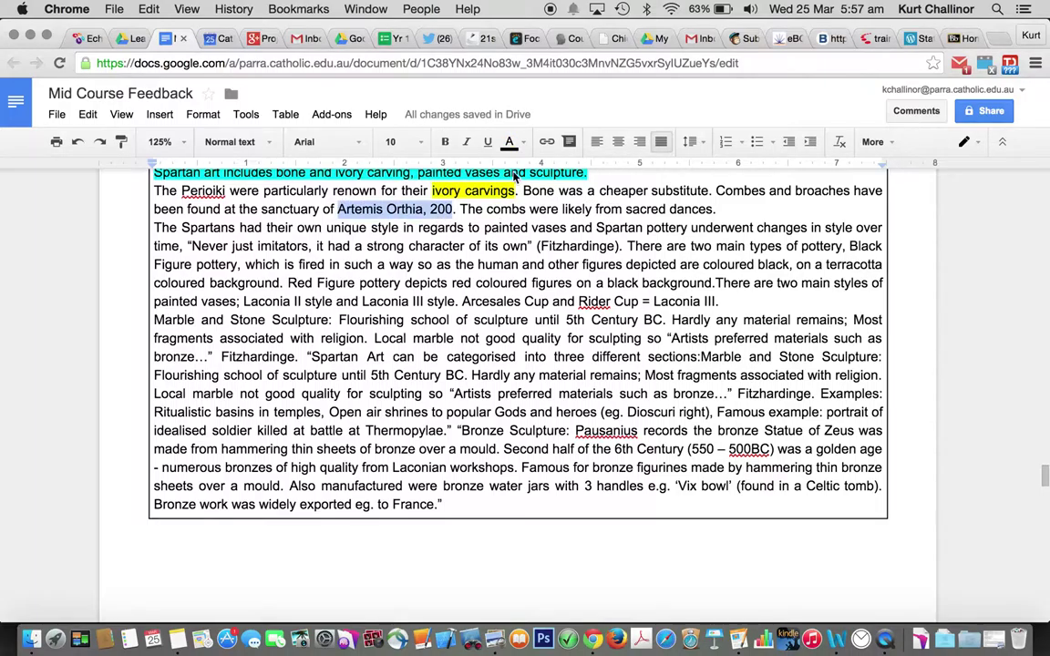
click(512, 143)
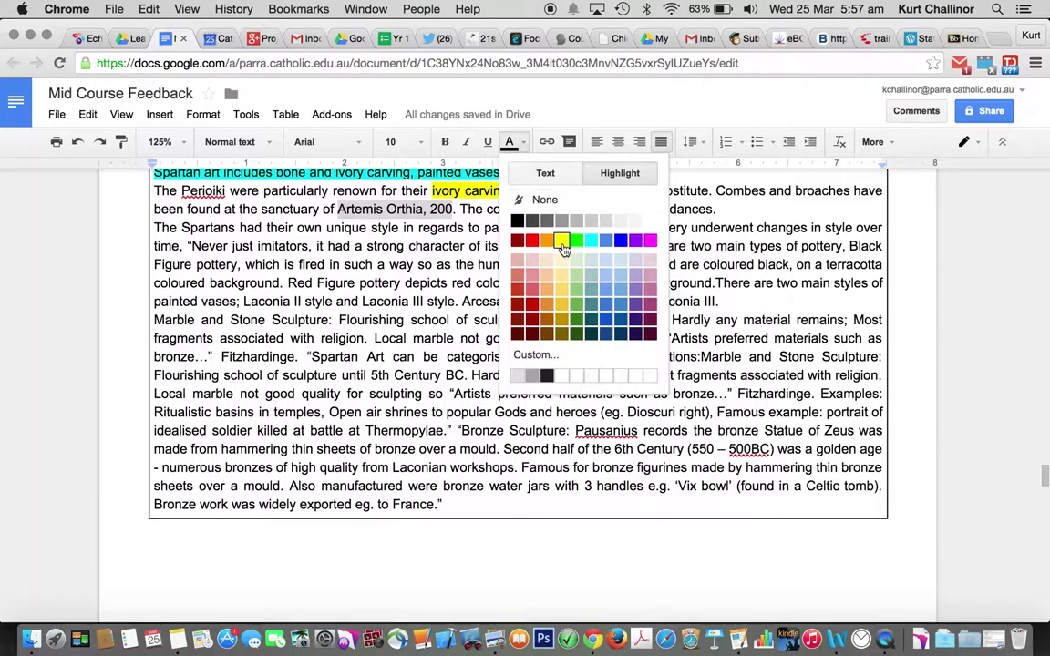
click(561, 240)
click(416, 209)
drag(716, 209, 487, 210)
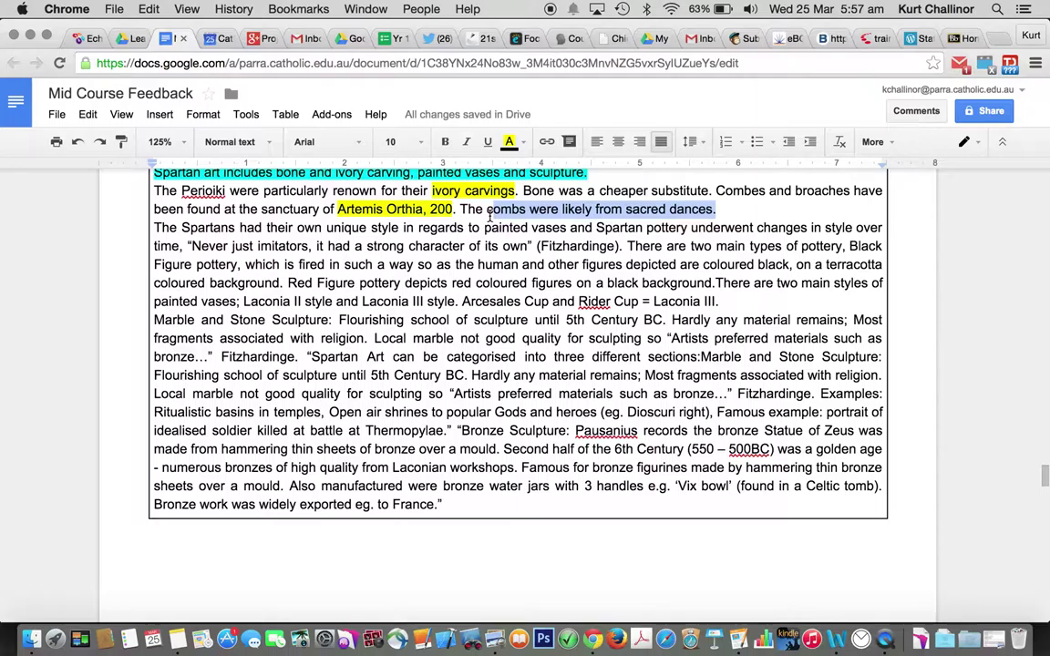
click(510, 144)
click(561, 239)
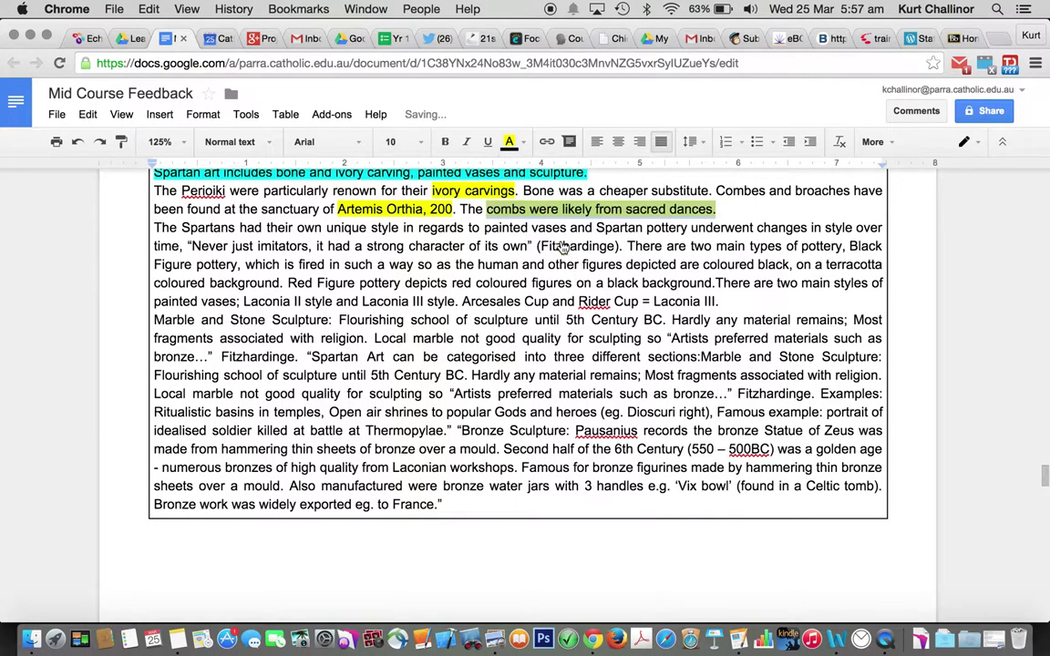
click(433, 265)
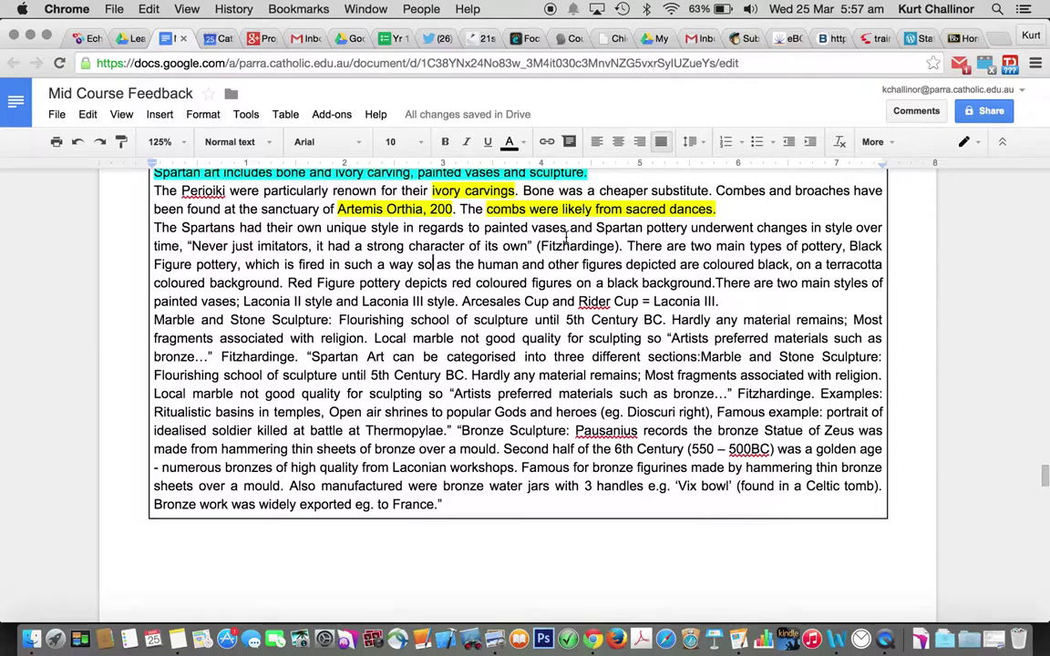
Highlight the Fitzhardinge quote cyan and select the phrase naming the Laconia vase styles.
click(622, 246)
drag(620, 246, 189, 246)
click(510, 143)
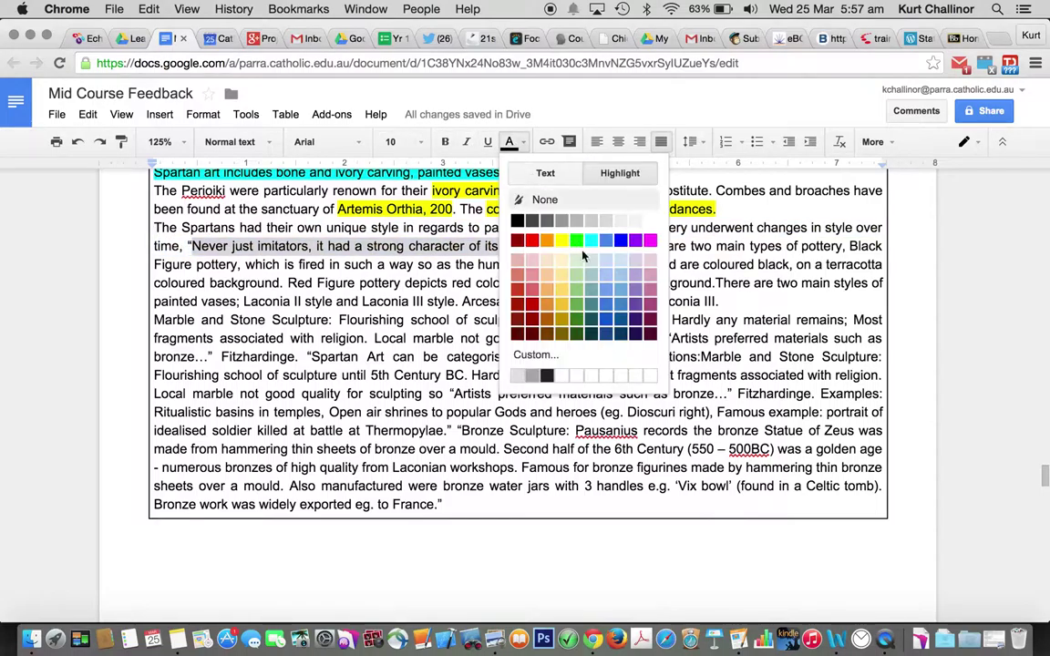
click(591, 240)
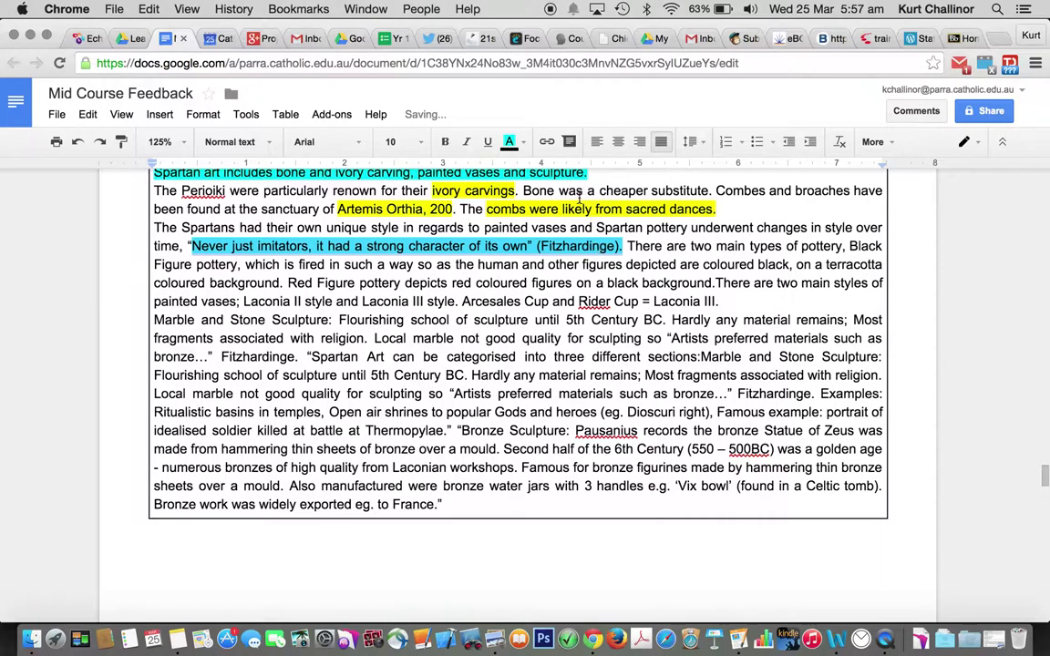
click(500, 246)
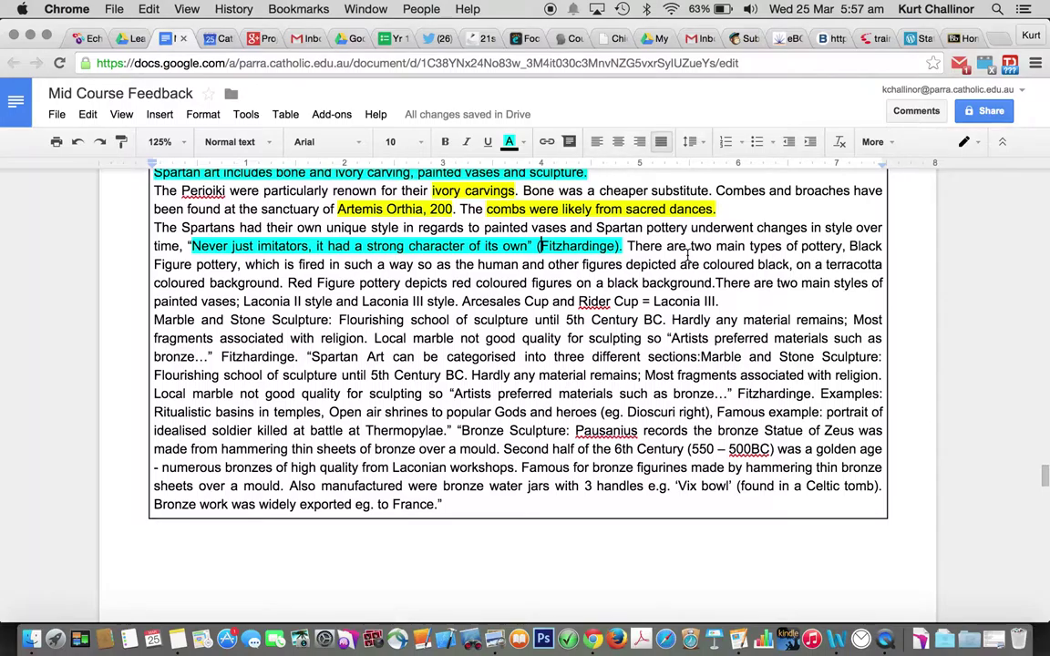
drag(238, 301, 428, 301)
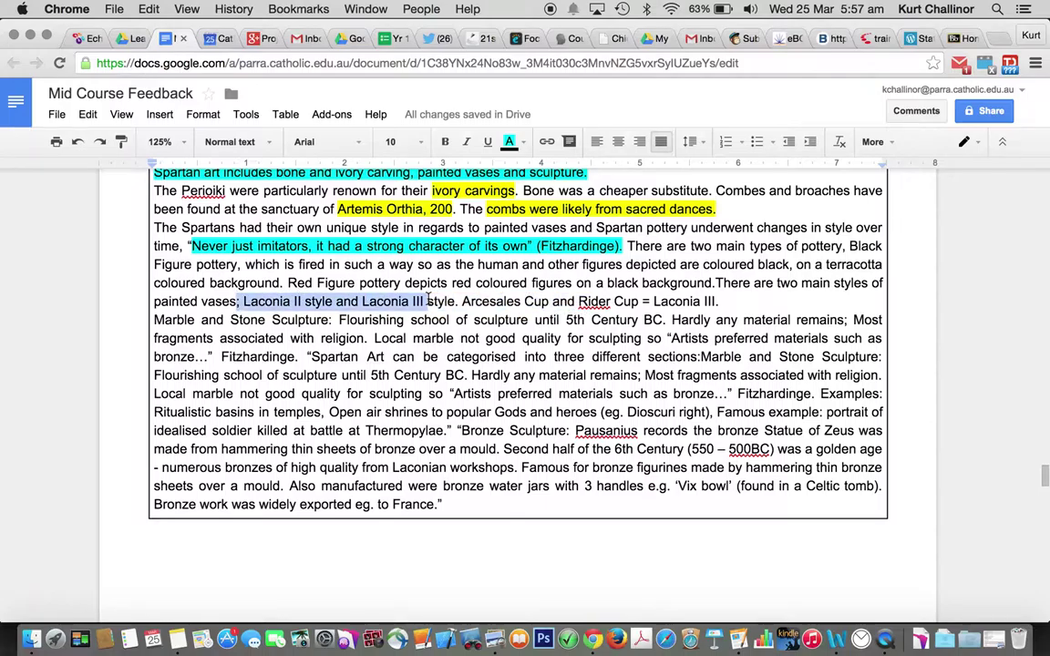
Highlight 'Laconia II style and Laconia III' yellow.
click(511, 148)
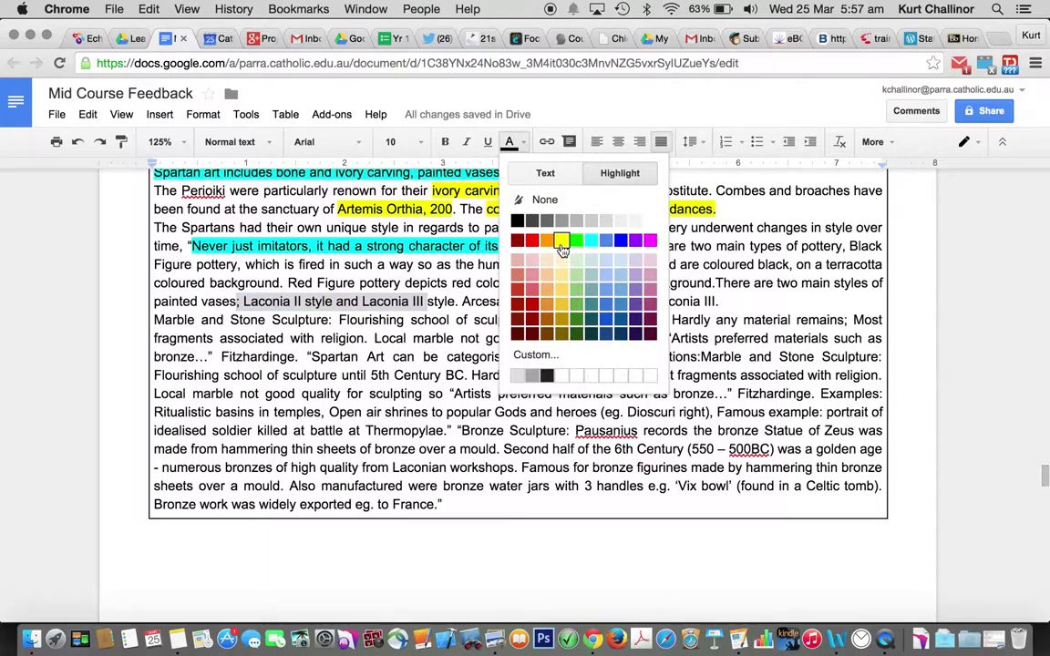
click(503, 223)
click(375, 338)
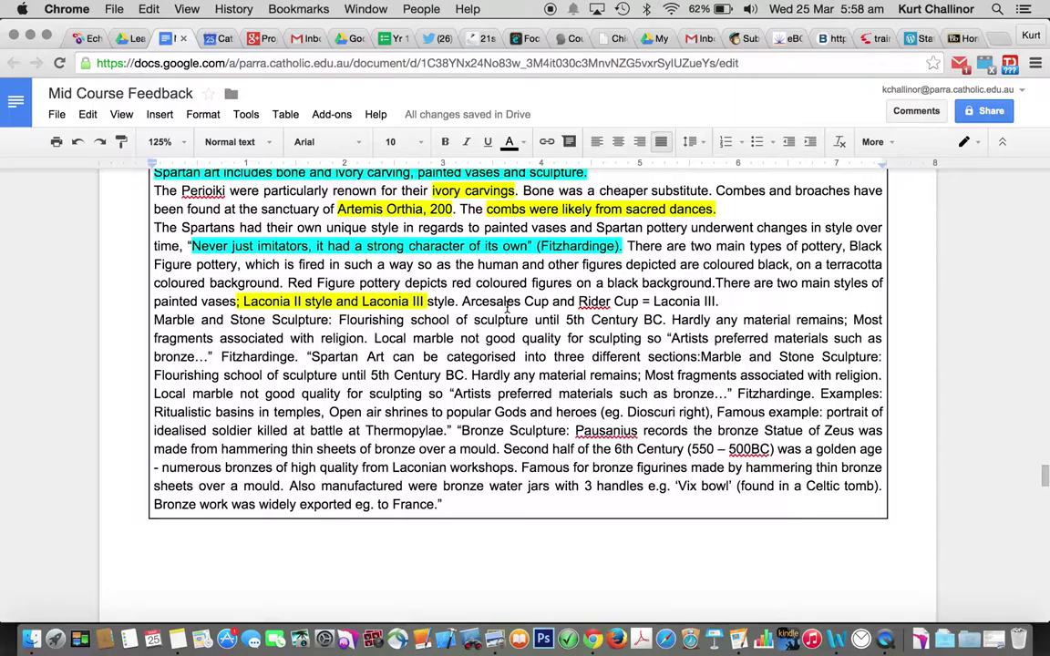
Highlight 'Arcesales Cup and Rider Cup = Laconia III.' orange.
drag(461, 302, 720, 303)
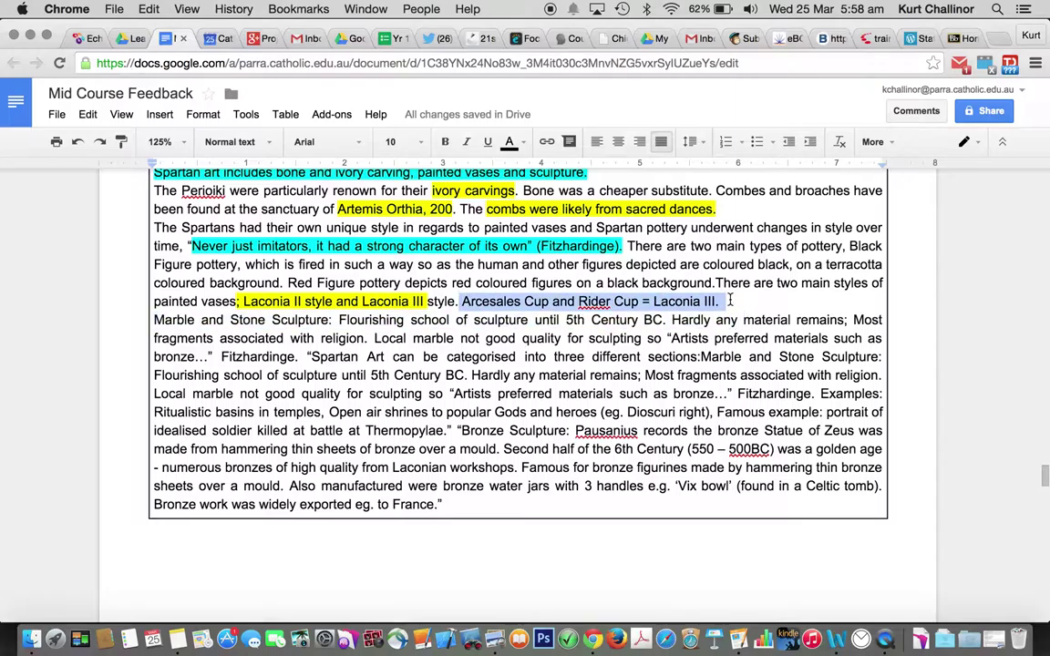
click(522, 144)
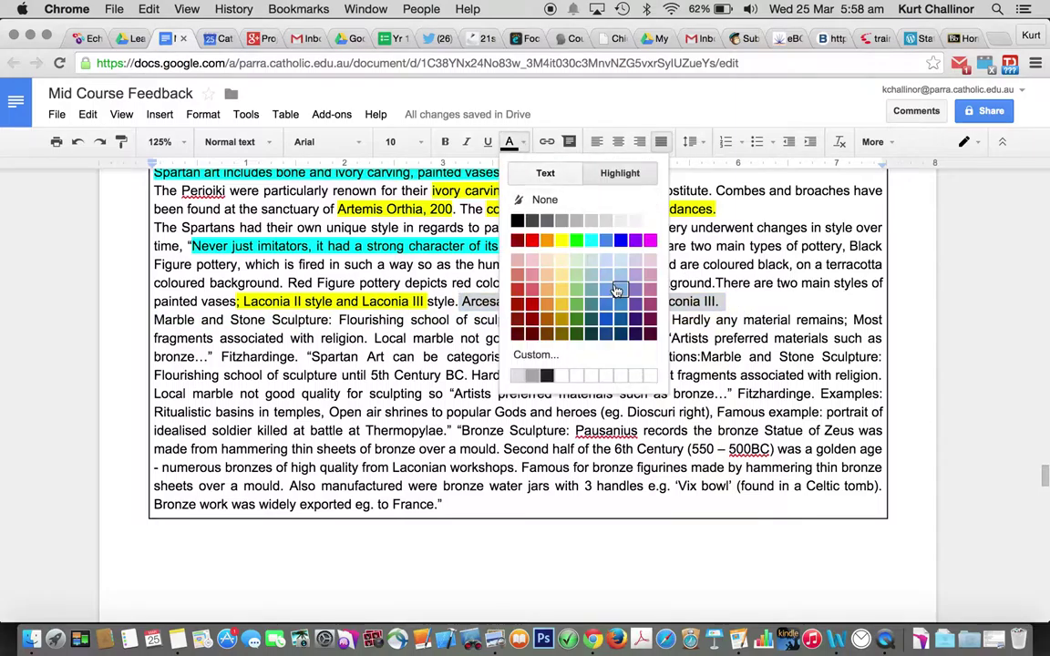
click(546, 241)
scroll(415, 312, down, 1)
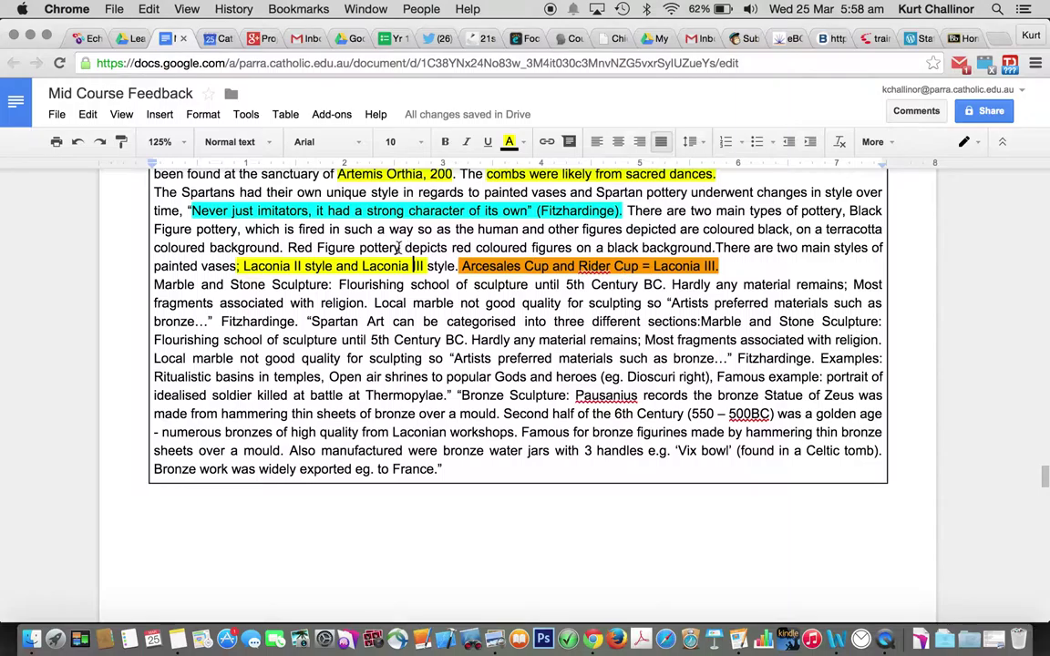
Highlight 'Marble and Stone Sculpture' blue.
drag(329, 285, 150, 285)
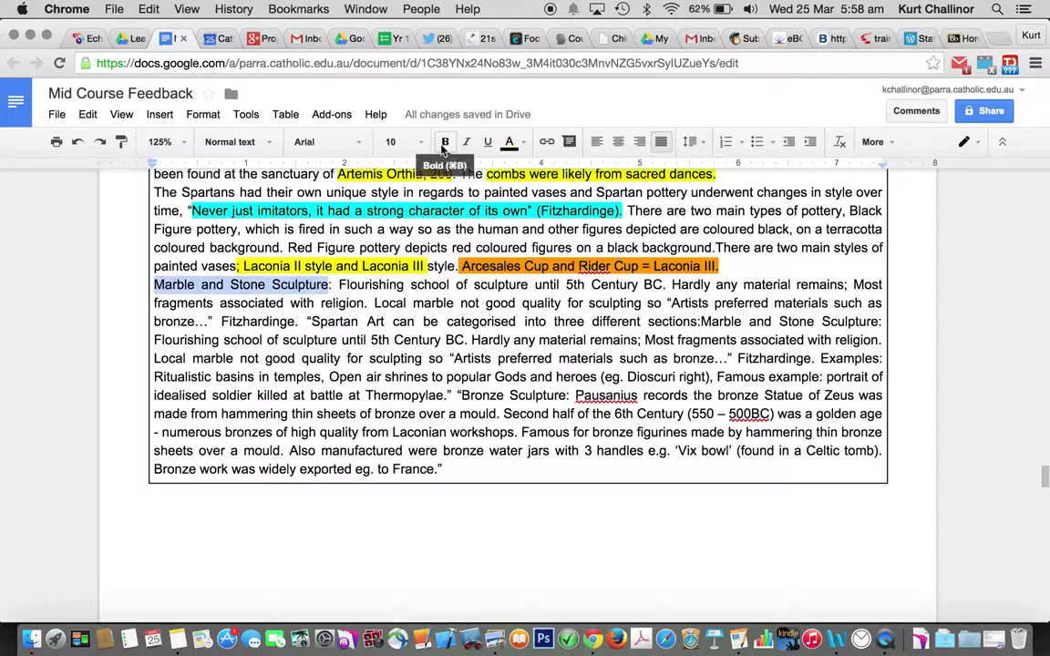
click(510, 148)
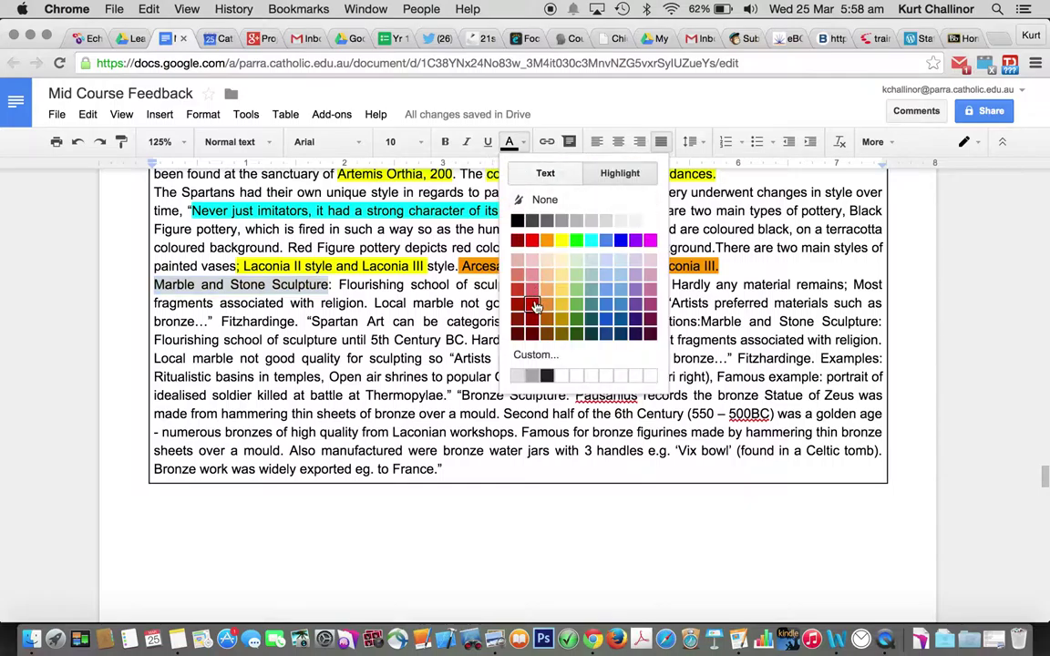
click(603, 243)
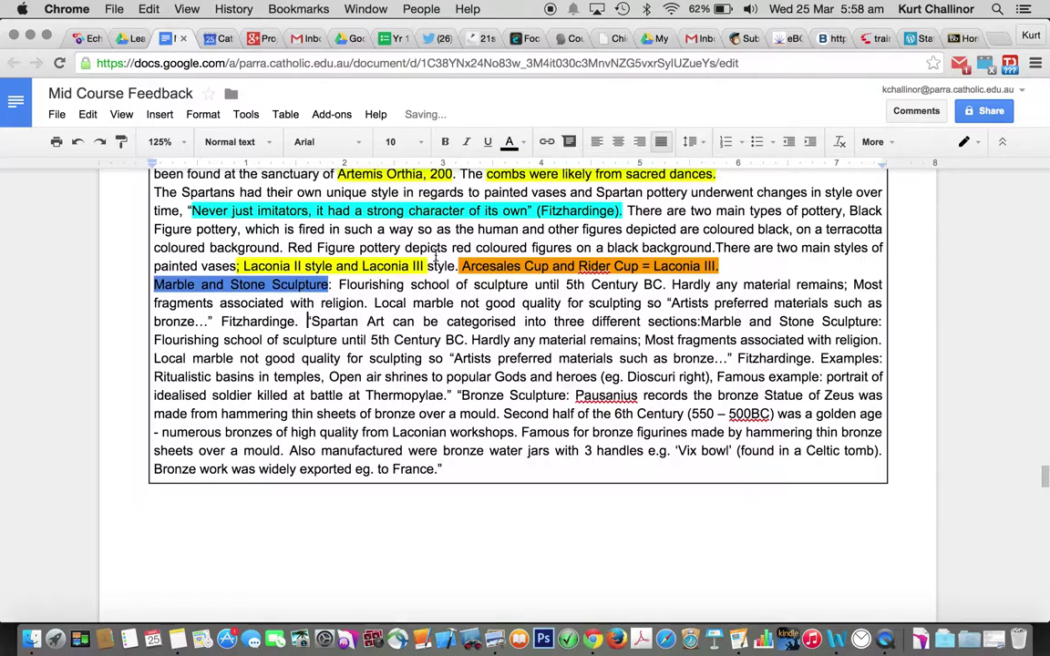
Highlight the Fitzhardinge quote about artists preferring bronze cyan.
scroll(443, 282, down, 1)
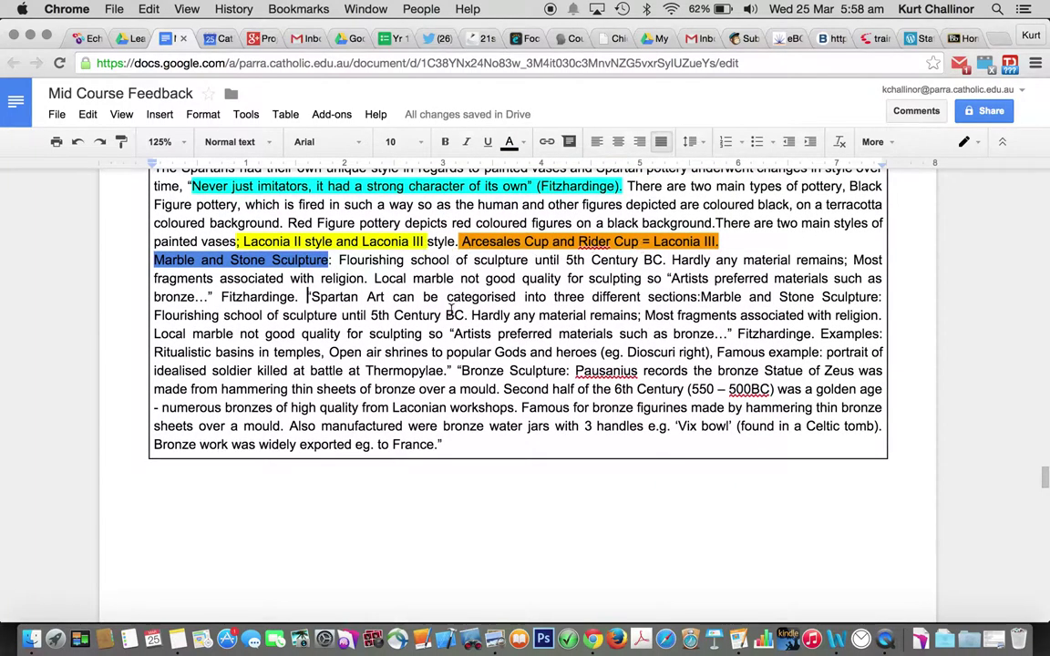
double_click(654, 278)
drag(667, 278, 273, 294)
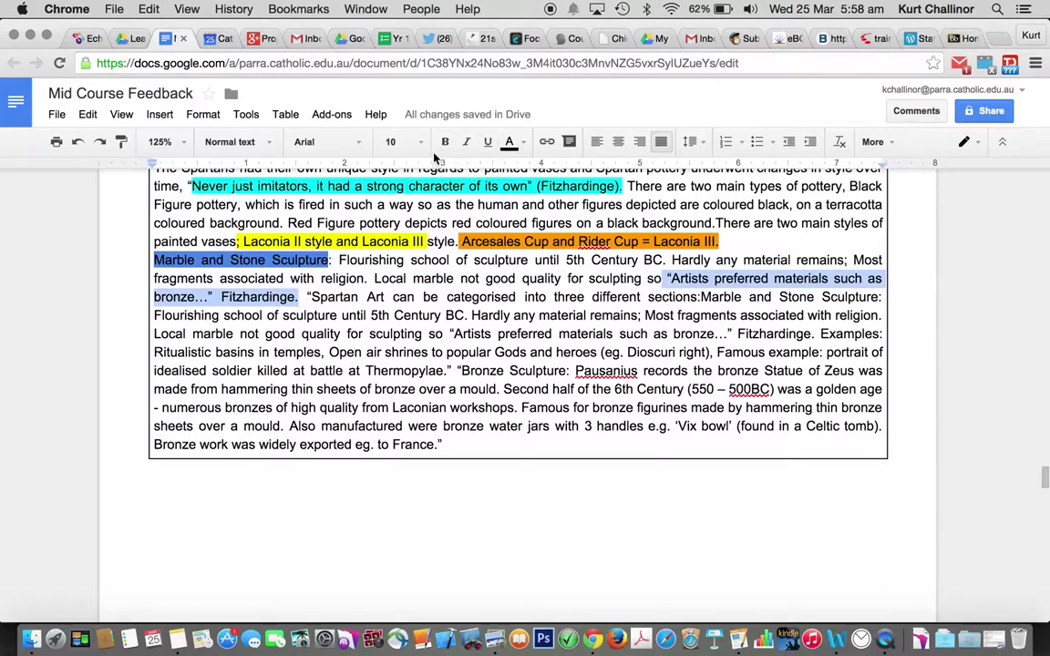
click(510, 143)
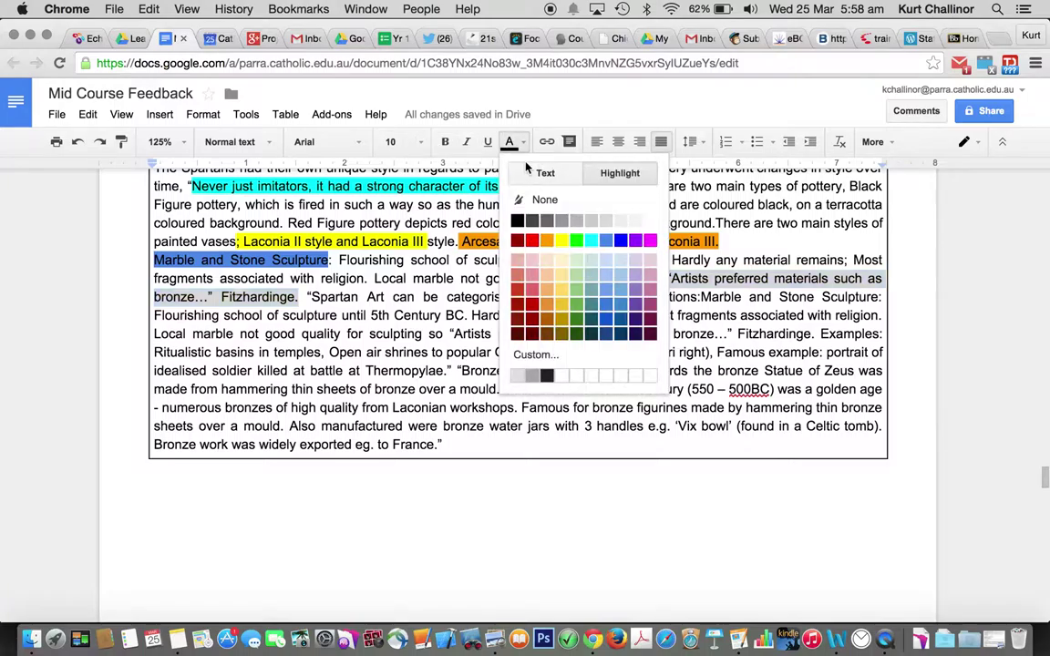
click(593, 242)
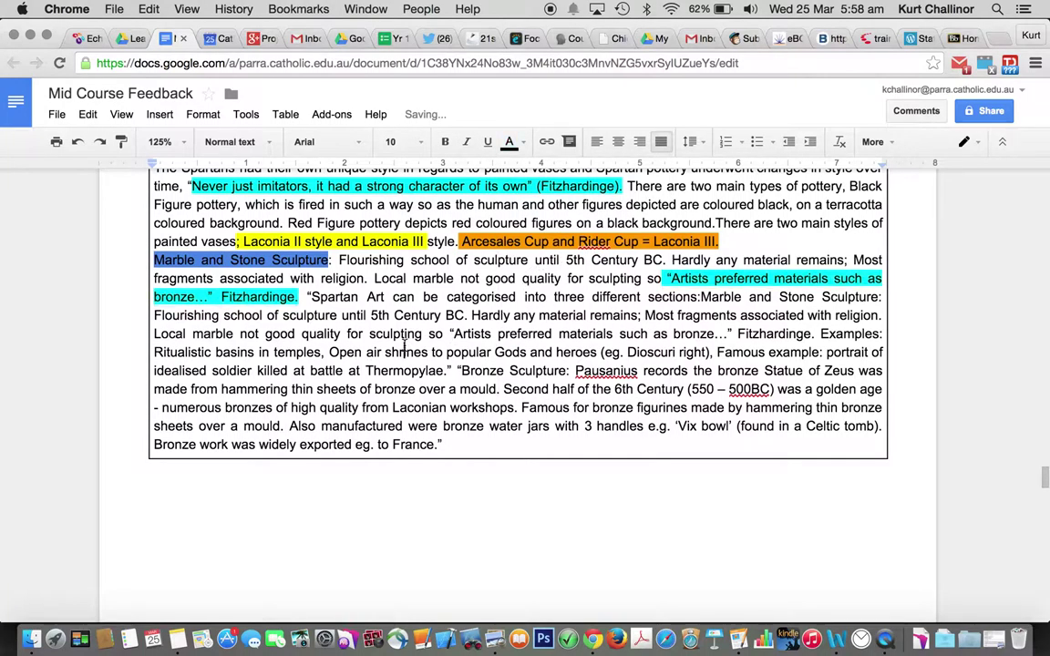
Select the Thermopylae example, the Pausanius statue of Zeus phrase and 'Vix bowl' for review.
scroll(405, 347, down, 2)
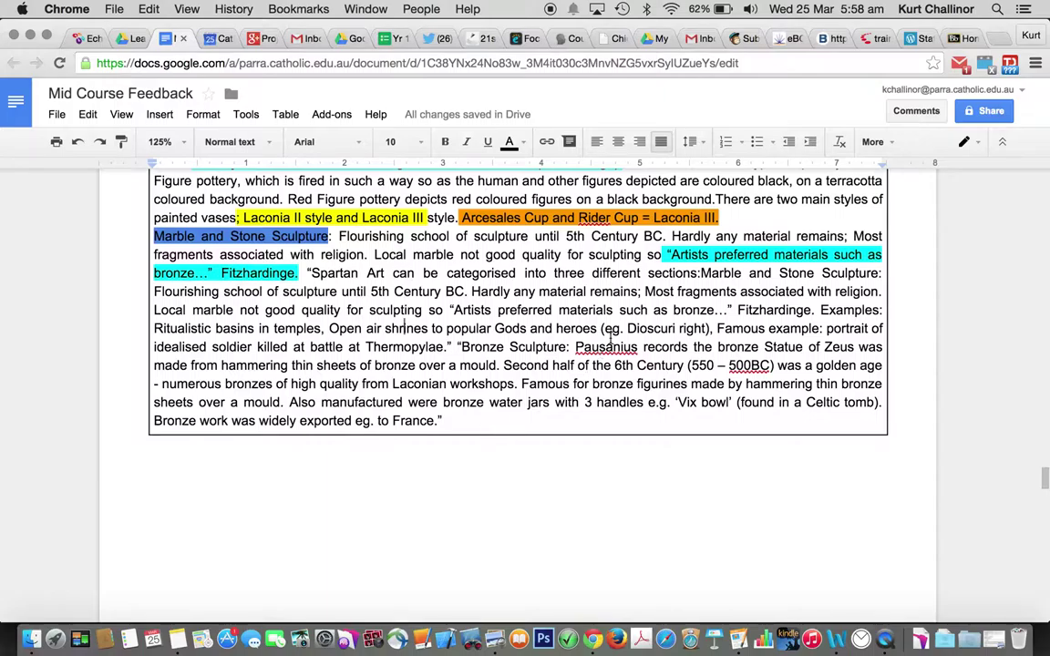
drag(572, 348, 782, 330)
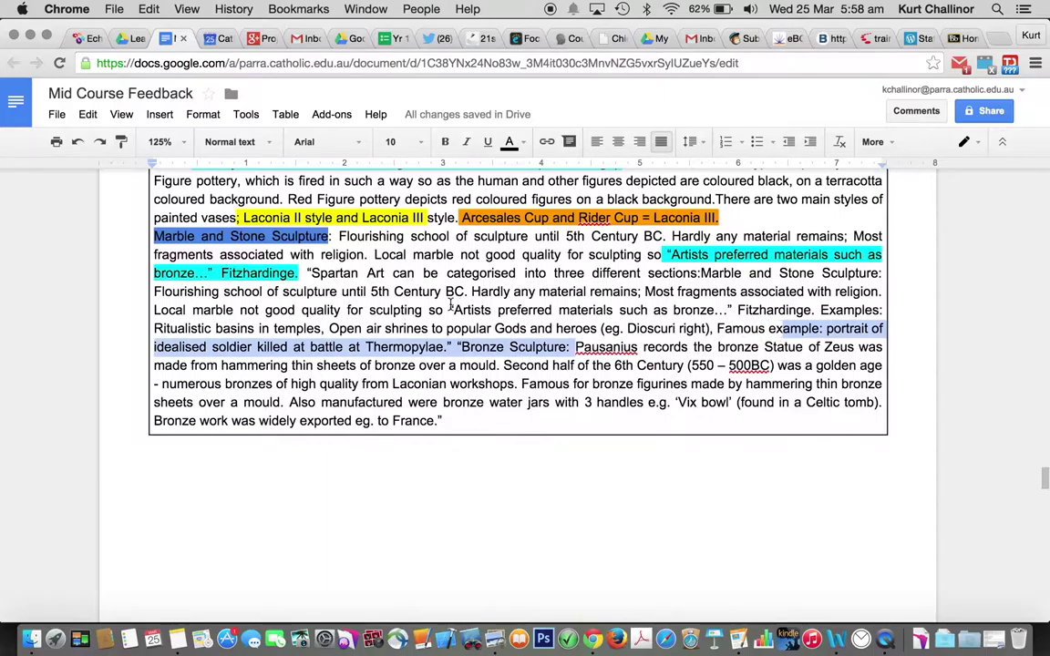
click(622, 349)
drag(577, 349, 881, 344)
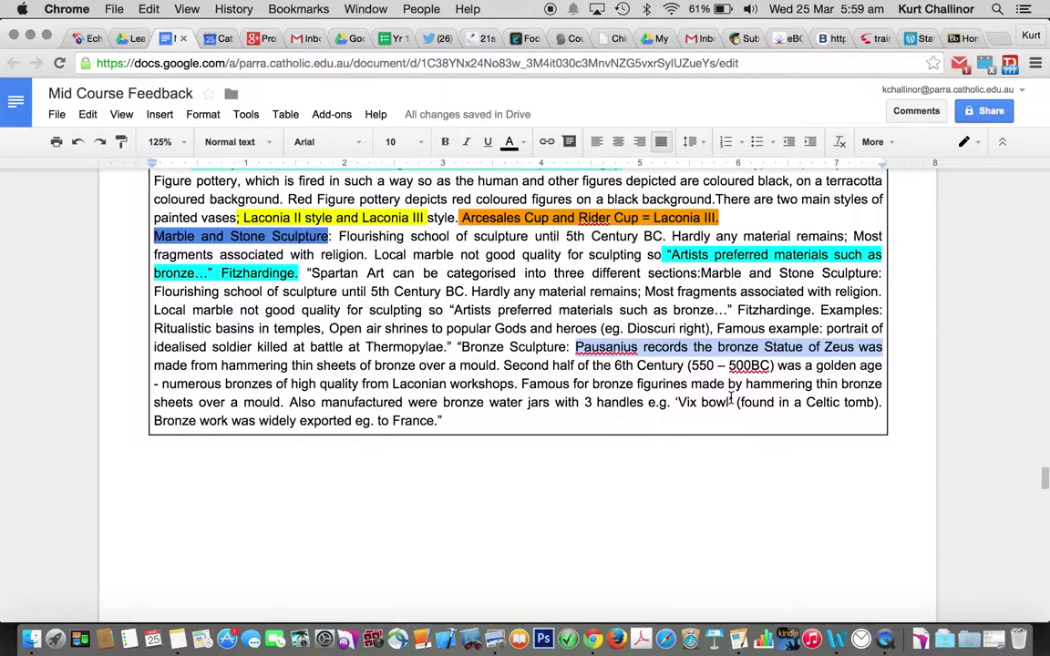
drag(734, 402, 674, 401)
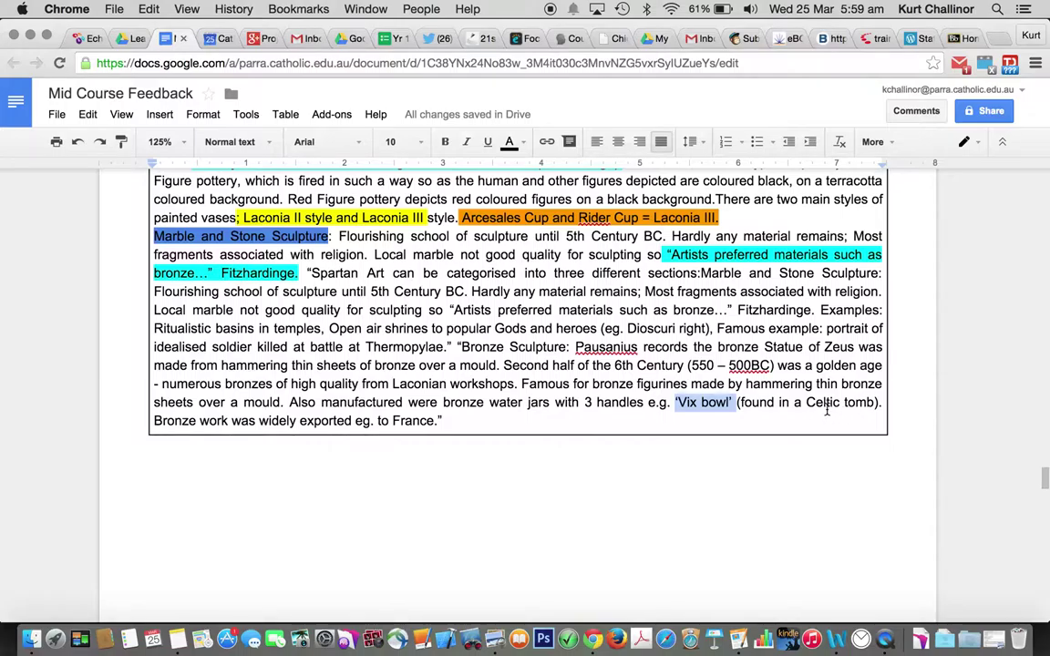
scroll(534, 359, down, 2)
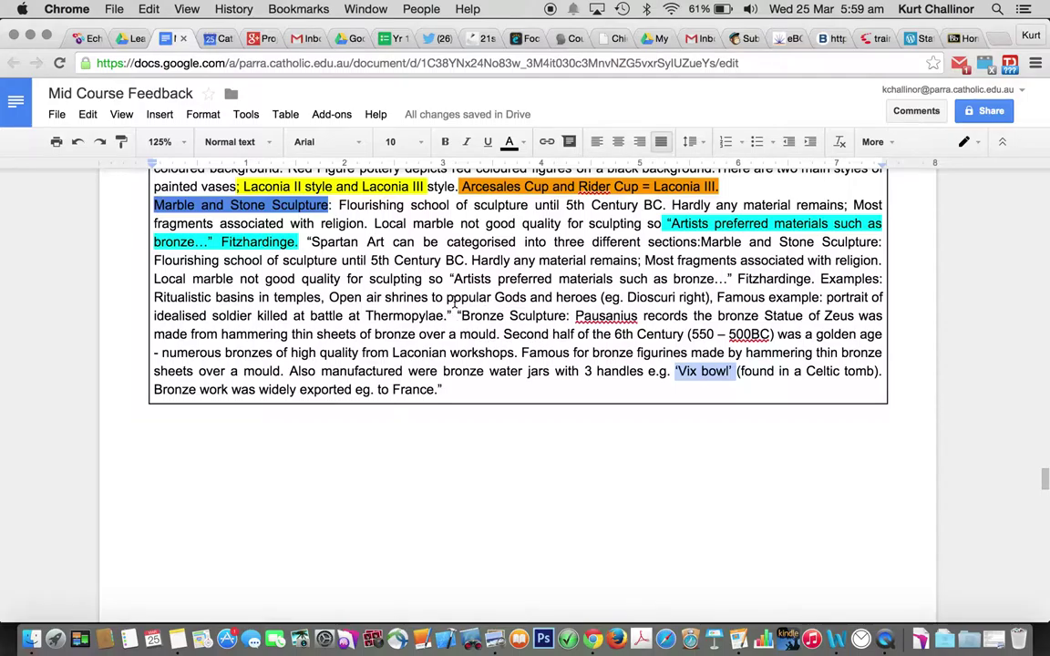
scroll(437, 310, up, 2)
scroll(402, 339, up, 4)
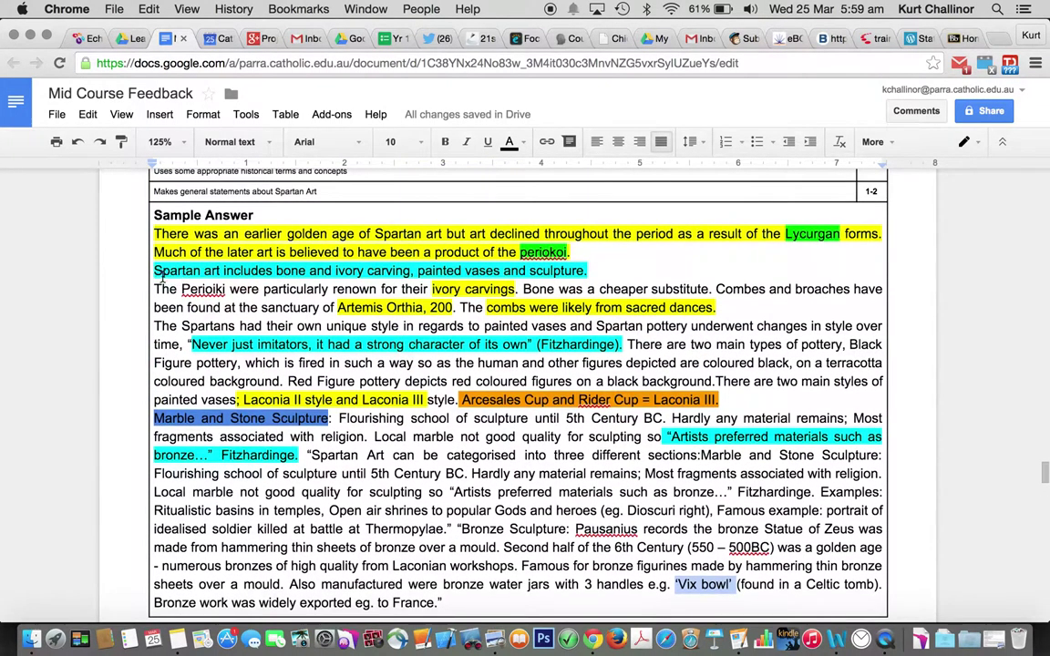
Scroll down to the Question 10 d criteria table with marks 13-15 down to 1-3.
scroll(450, 299, down, 8)
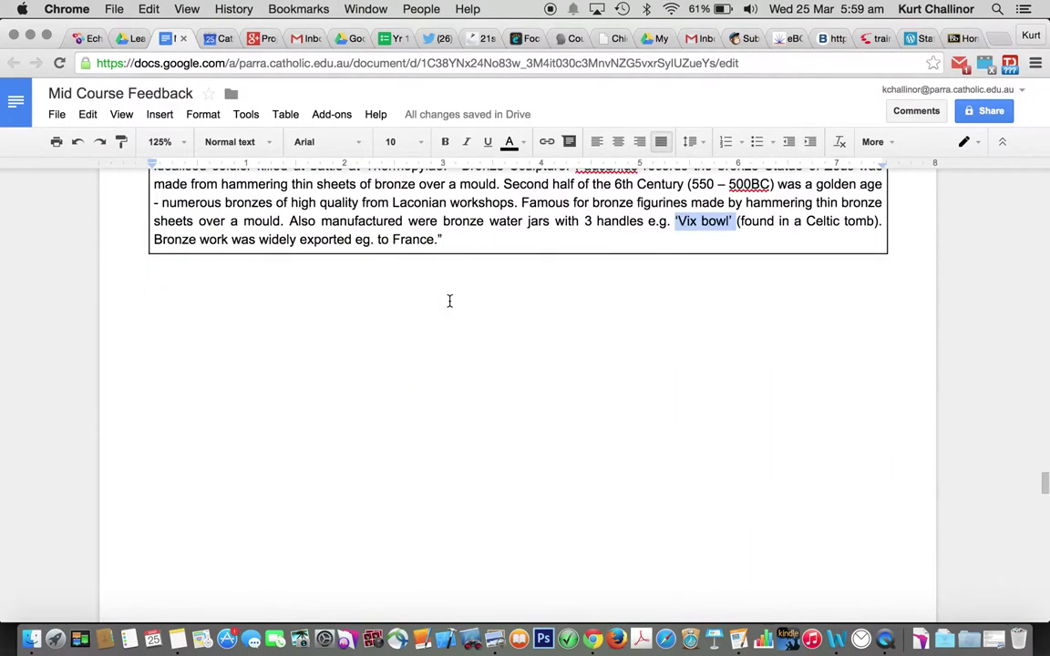
scroll(472, 361, down, 8)
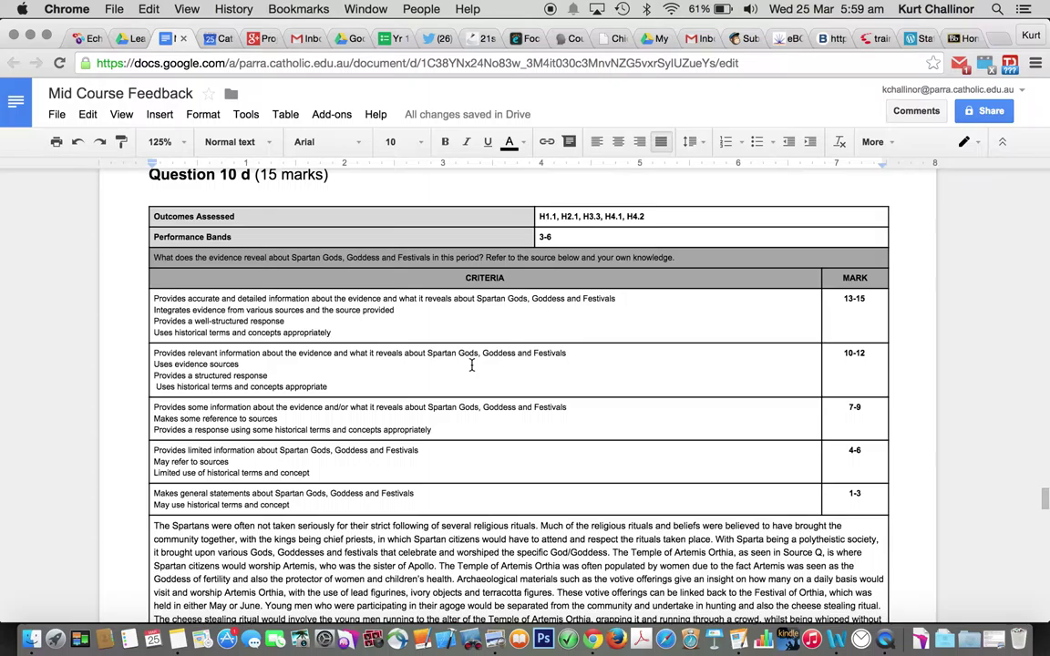
scroll(471, 363, down, 3)
scroll(471, 364, up, 2)
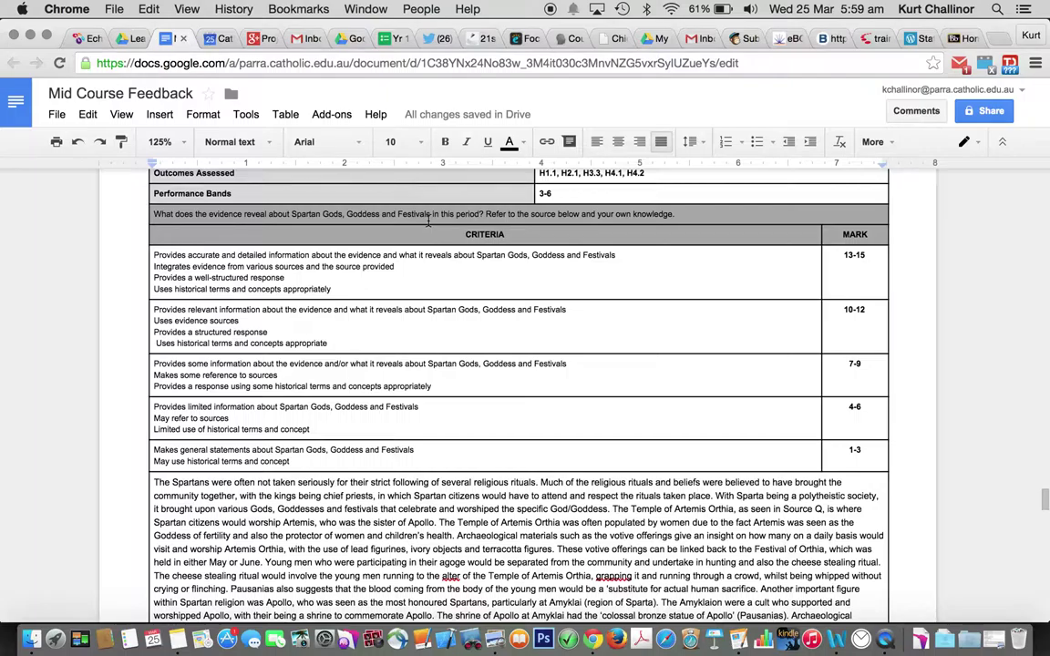
scroll(428, 222, down, 3)
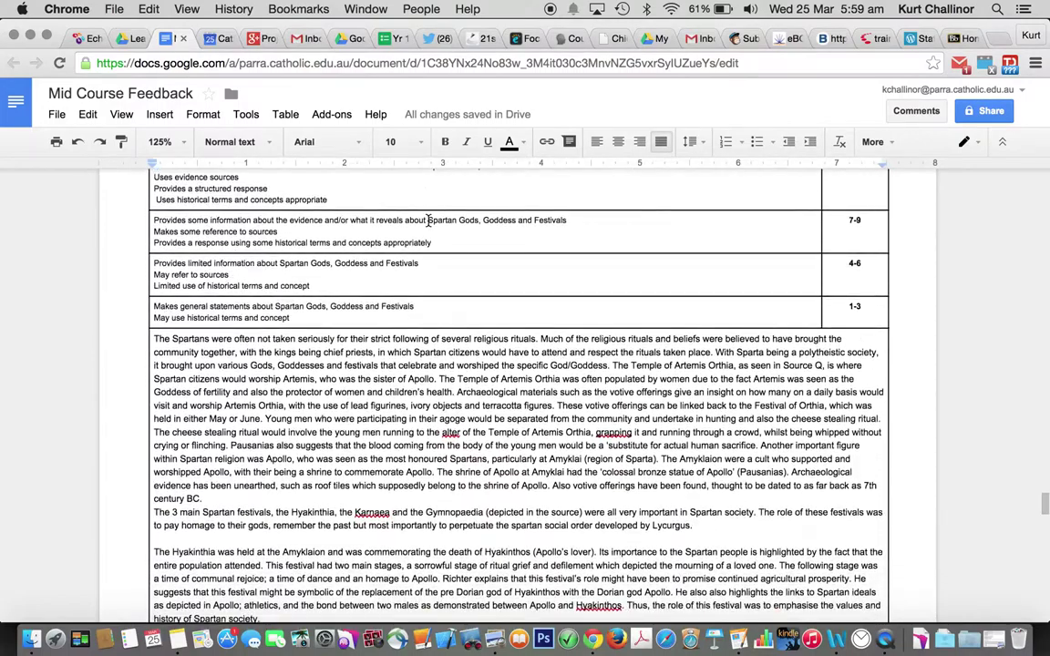
scroll(428, 222, down, 2)
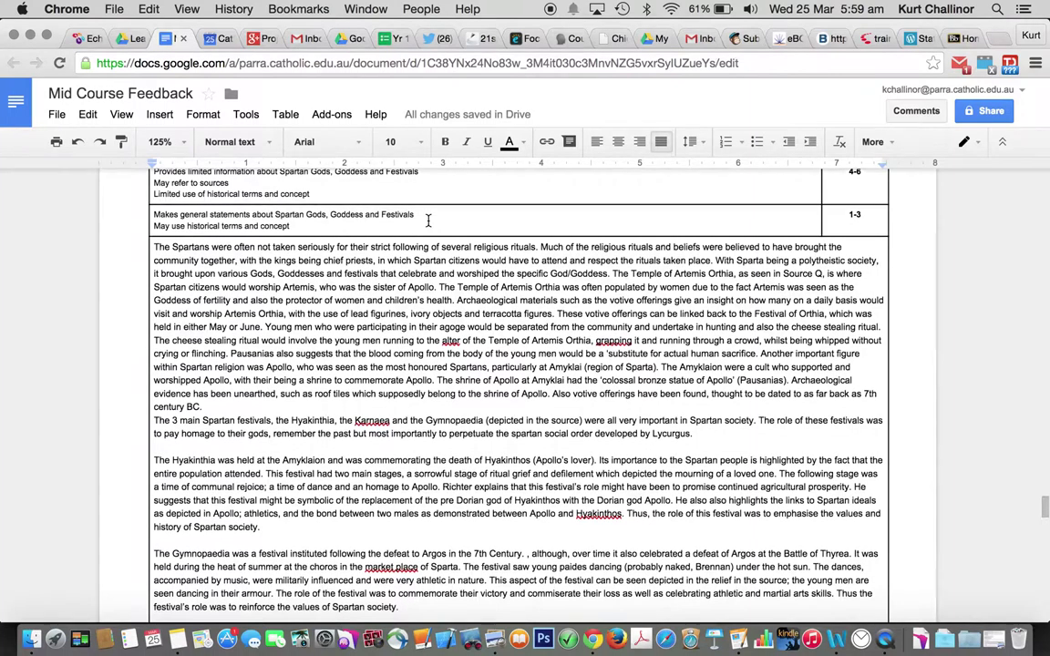
scroll(428, 221, down, 1)
scroll(427, 222, up, 1)
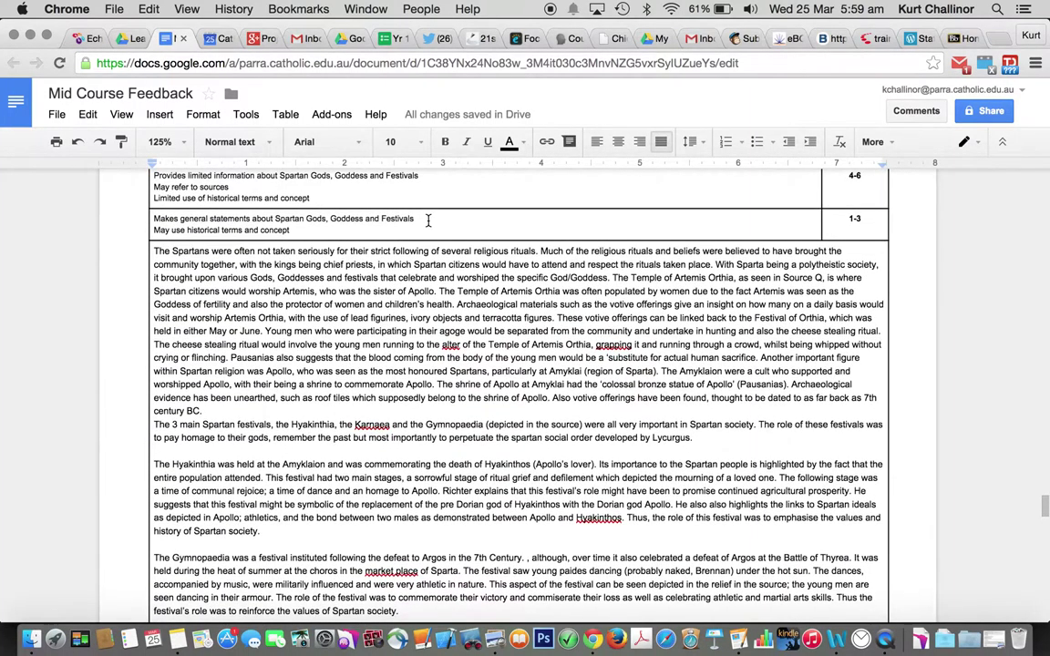
scroll(427, 221, up, 6)
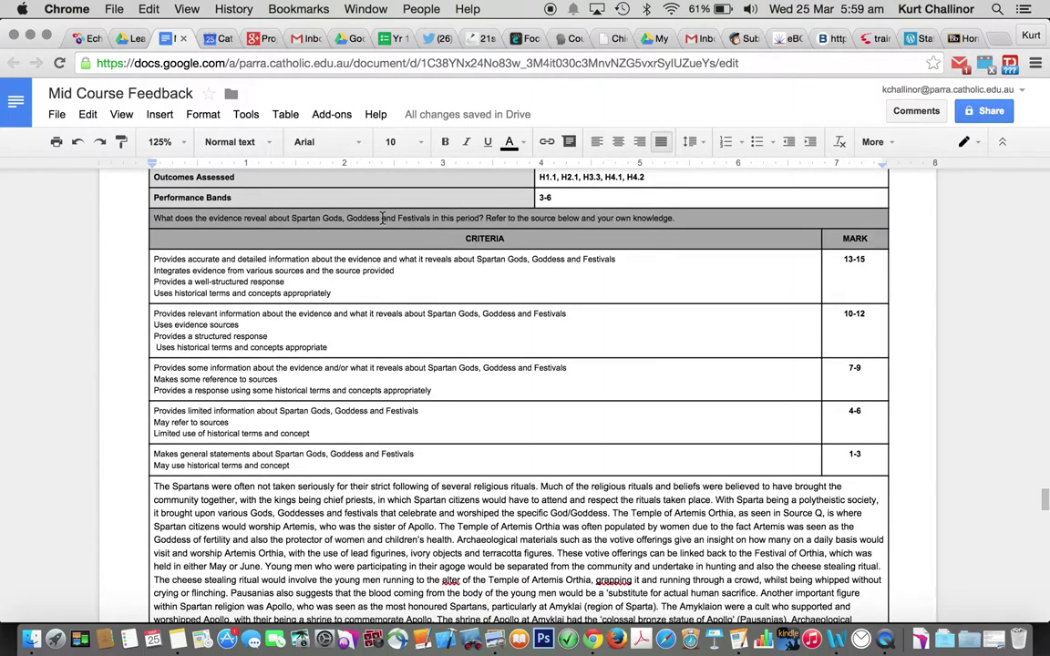
Apply yellow highlighting to 'Gods, Goddess' and 'Festivals' in the Spartan gods question prompt.
drag(323, 218, 380, 217)
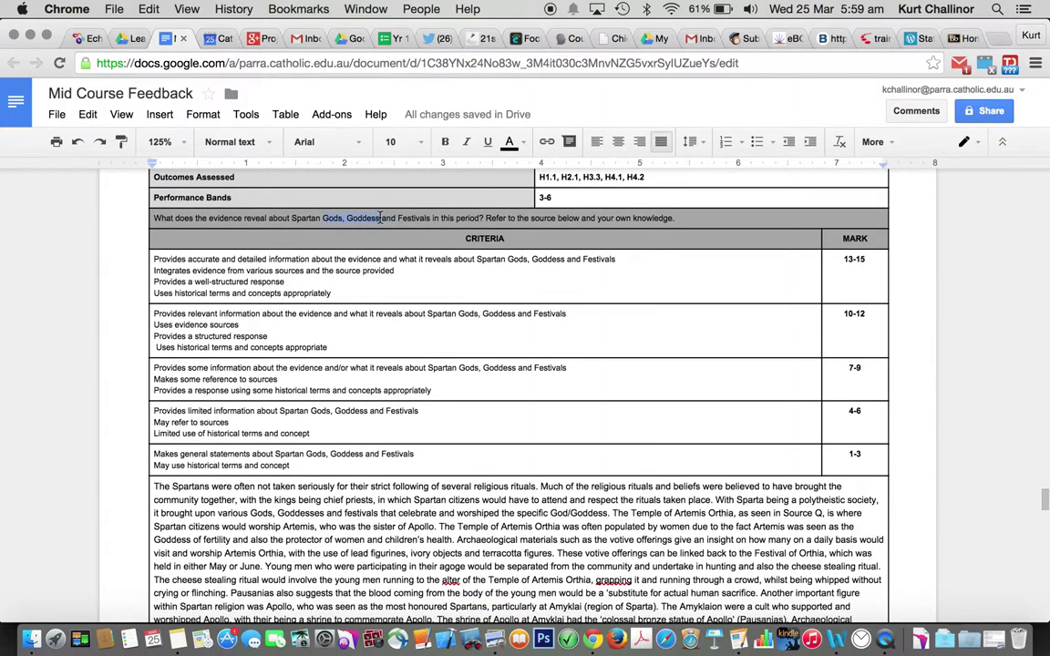
click(509, 144)
click(563, 241)
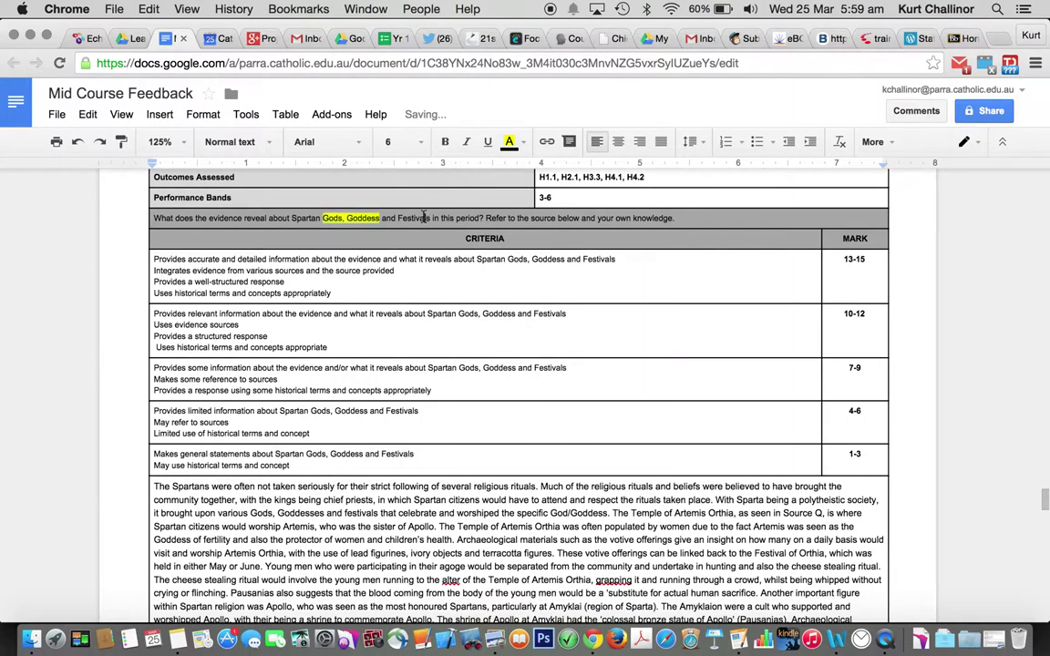
click(425, 218)
click(508, 144)
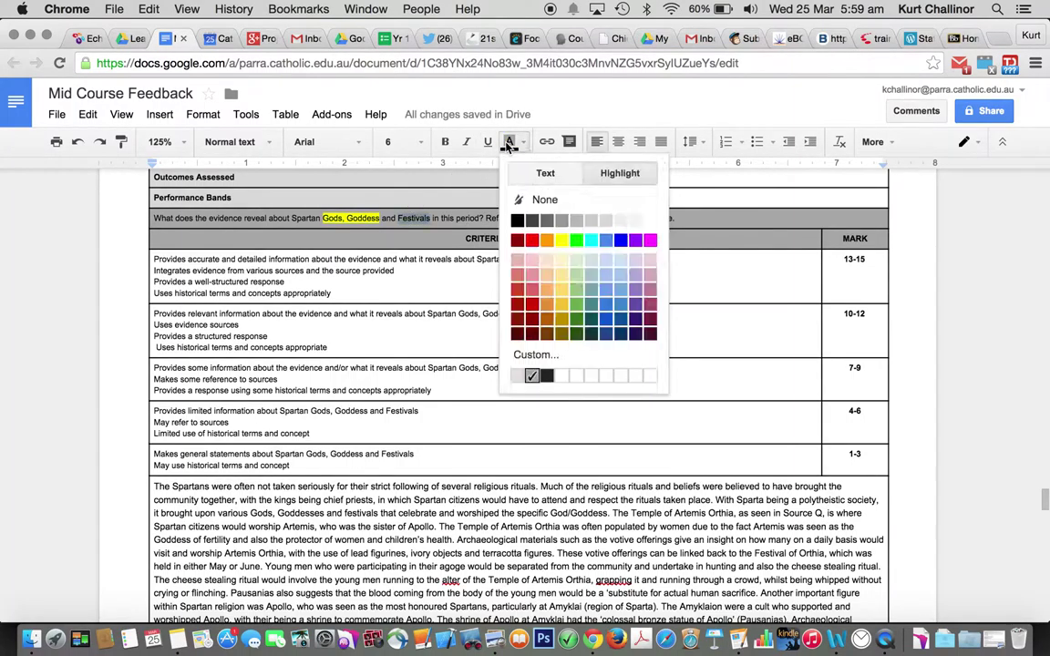
click(563, 239)
click(357, 224)
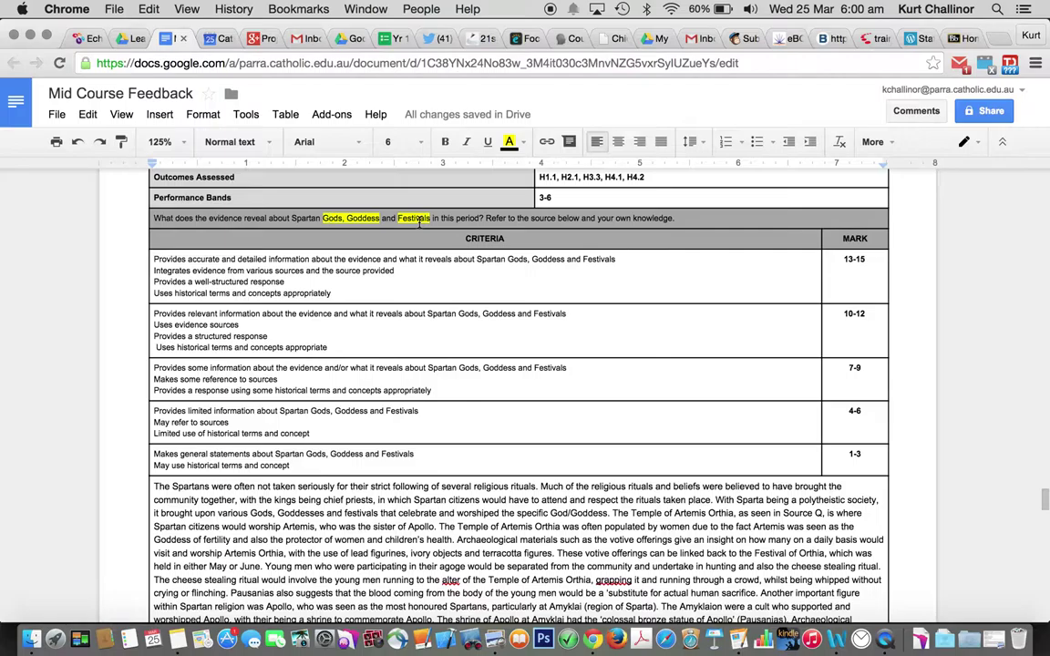
scroll(419, 224, down, 2)
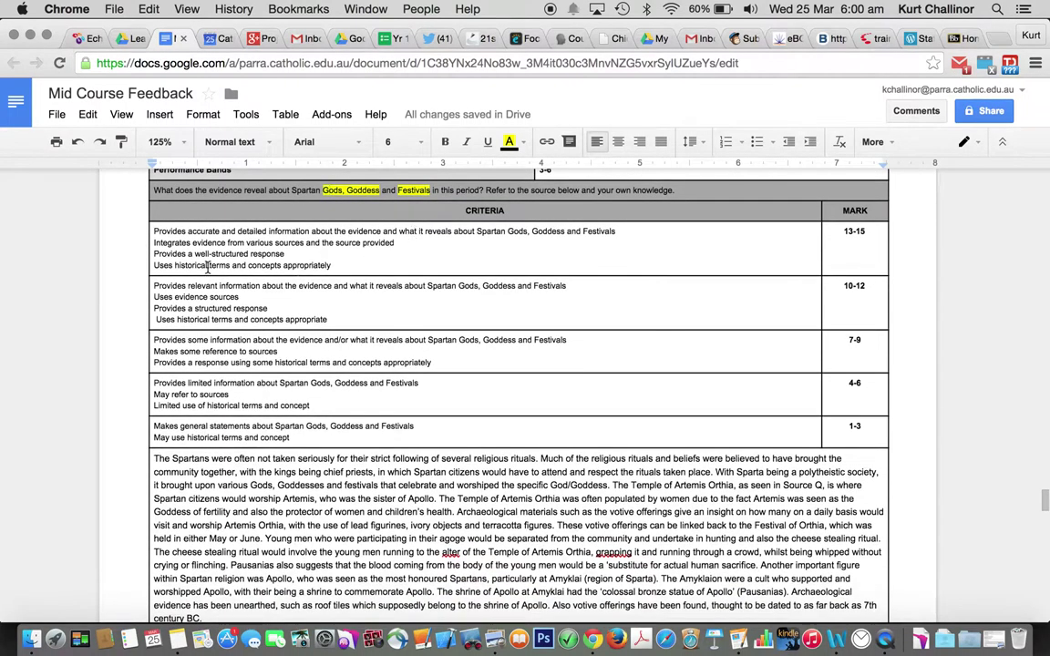
Highlight the criterion lines 'Provides a well-structured response' and 'Provides a structured response' yellow.
triple_click(208, 254)
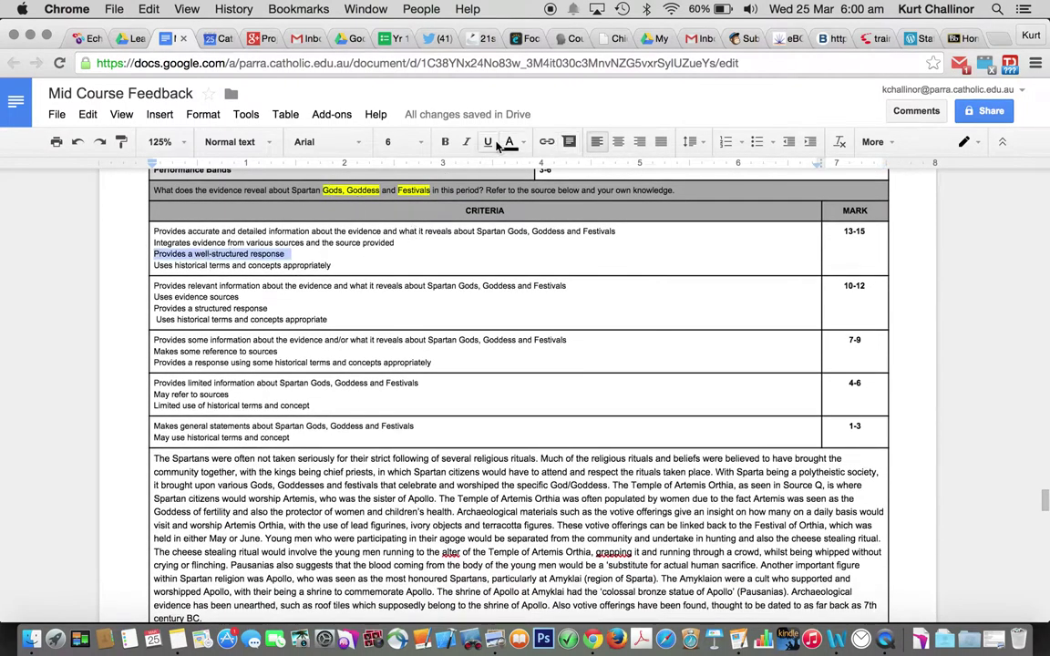
click(524, 142)
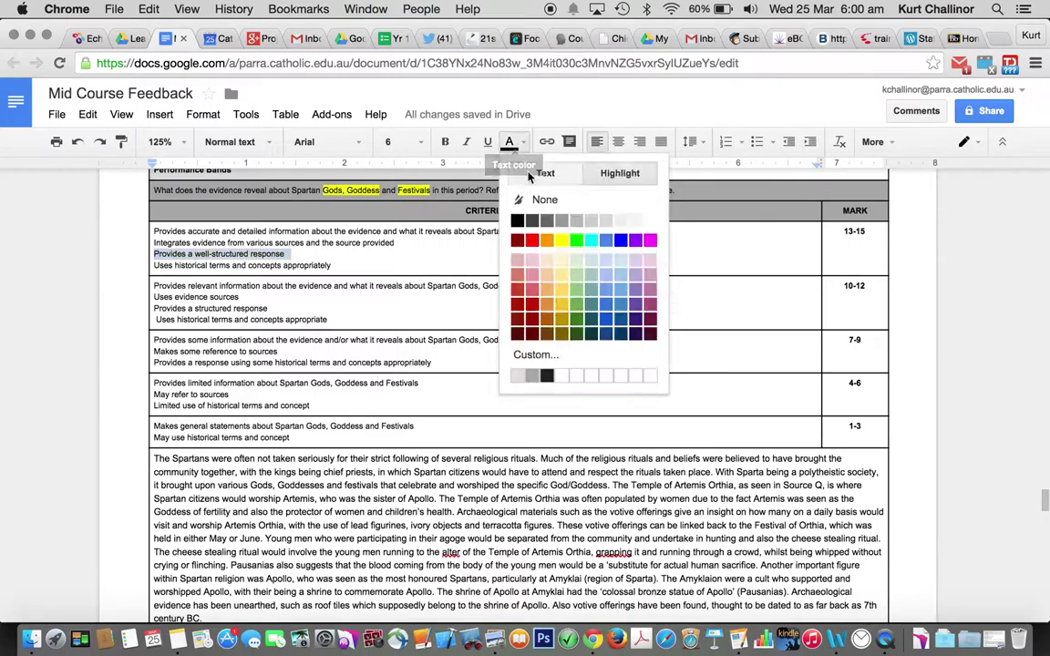
click(562, 240)
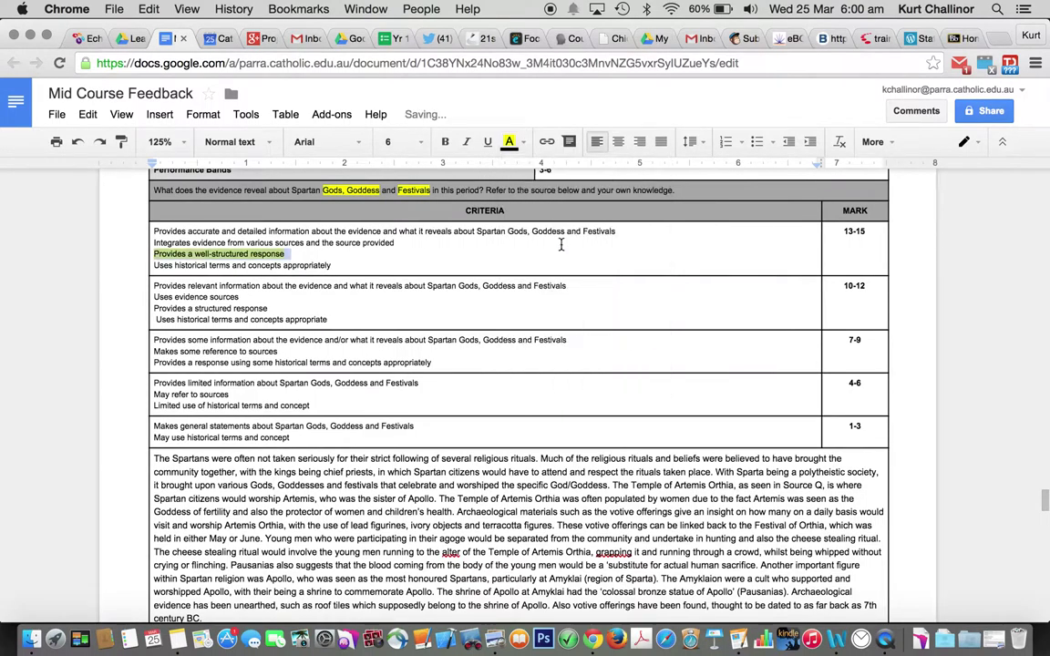
double_click(211, 309)
triple_click(211, 309)
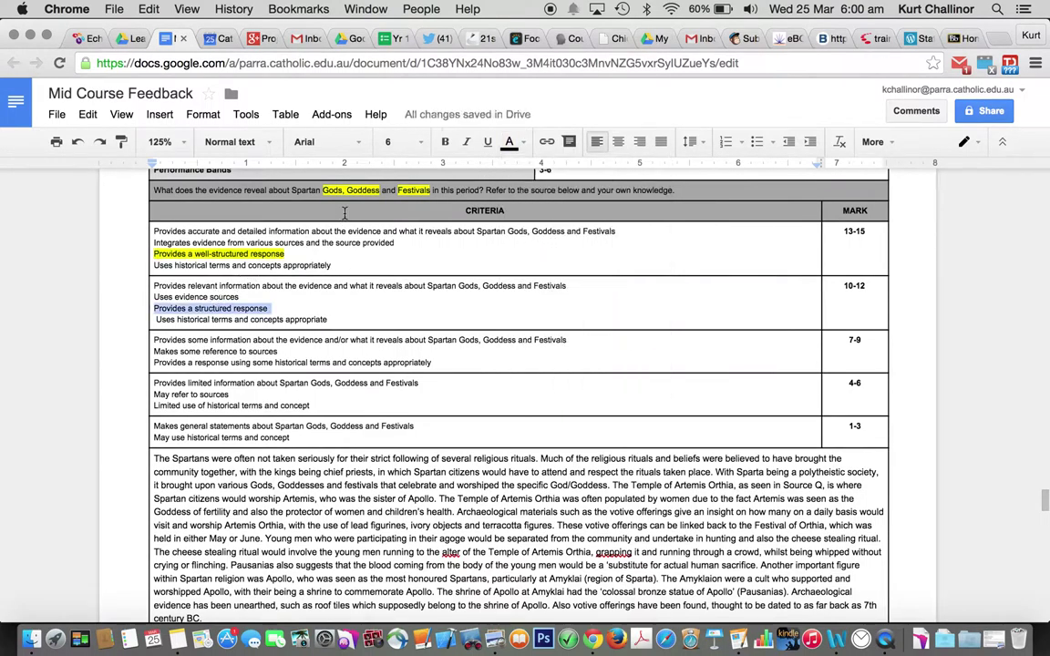
click(524, 142)
click(565, 241)
click(214, 313)
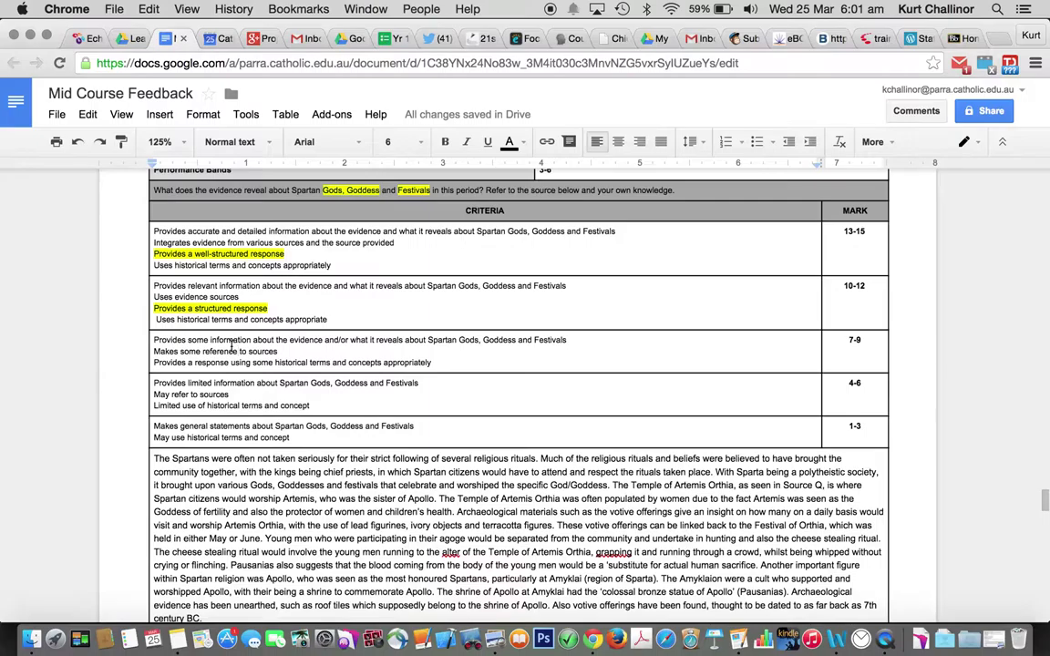
drag(358, 350, 678, 397)
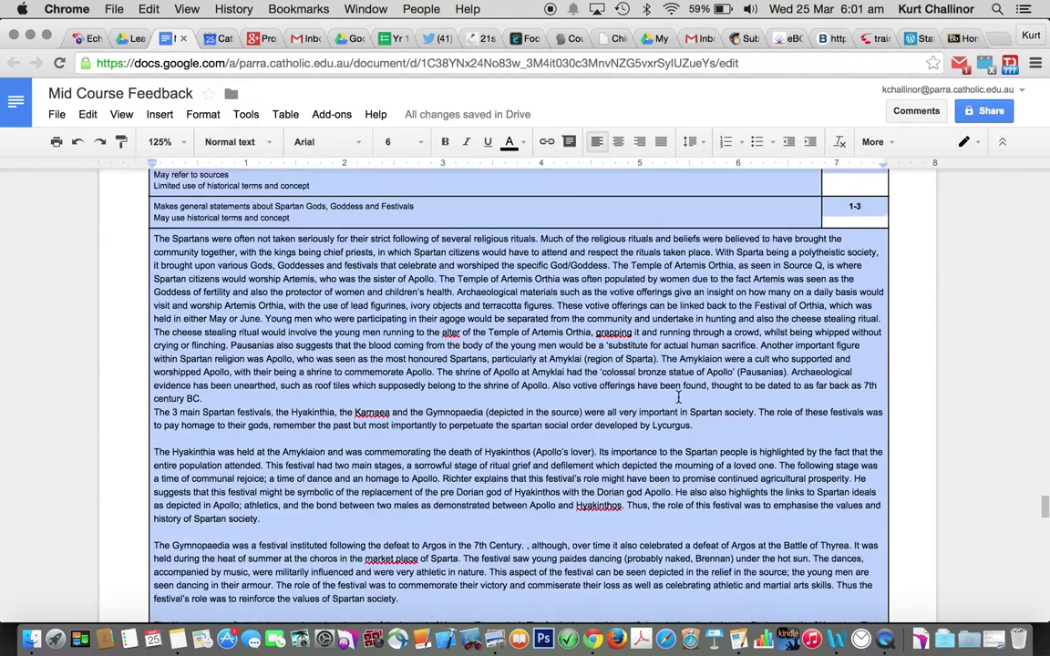
scroll(679, 398, down, 3)
scroll(678, 397, up, 6)
click(660, 365)
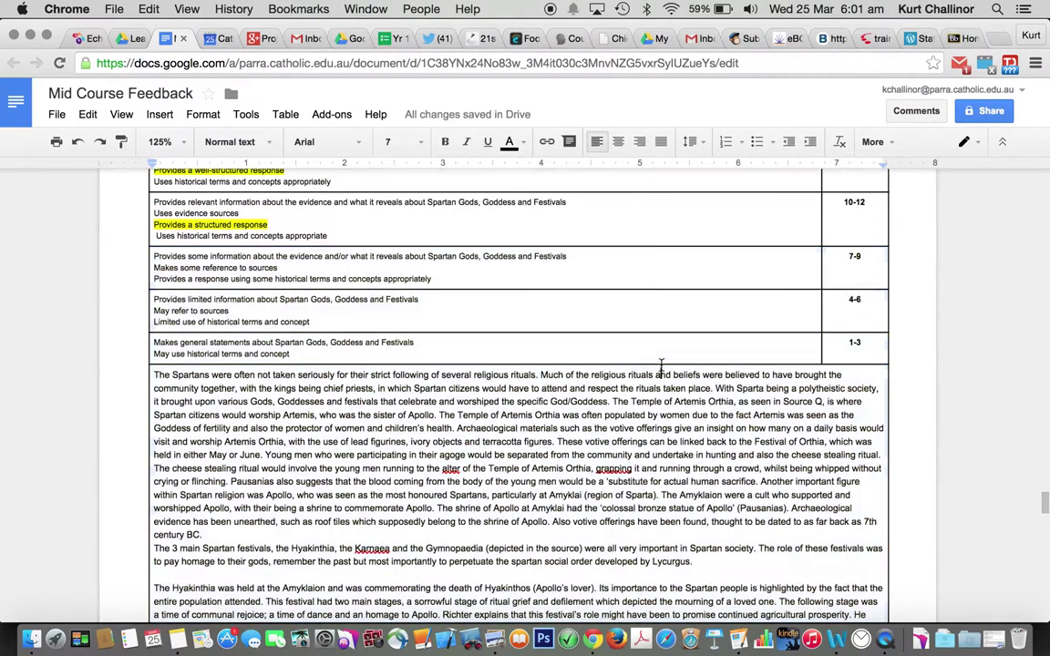
click(668, 282)
key(Return)
drag(629, 258, 875, 346)
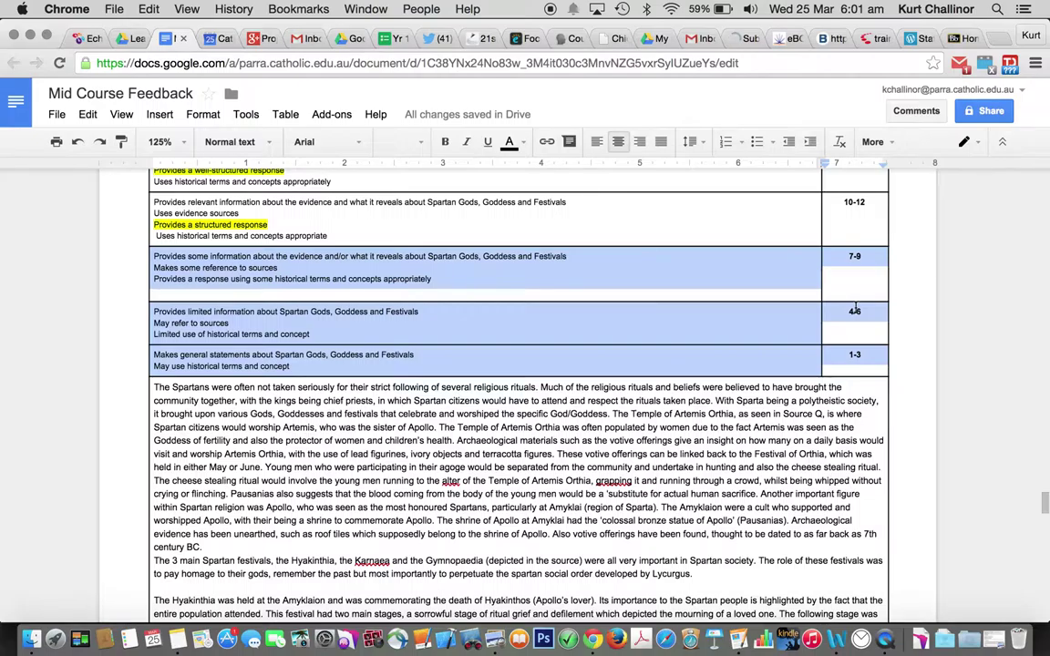
drag(376, 298, 379, 284)
click(347, 298)
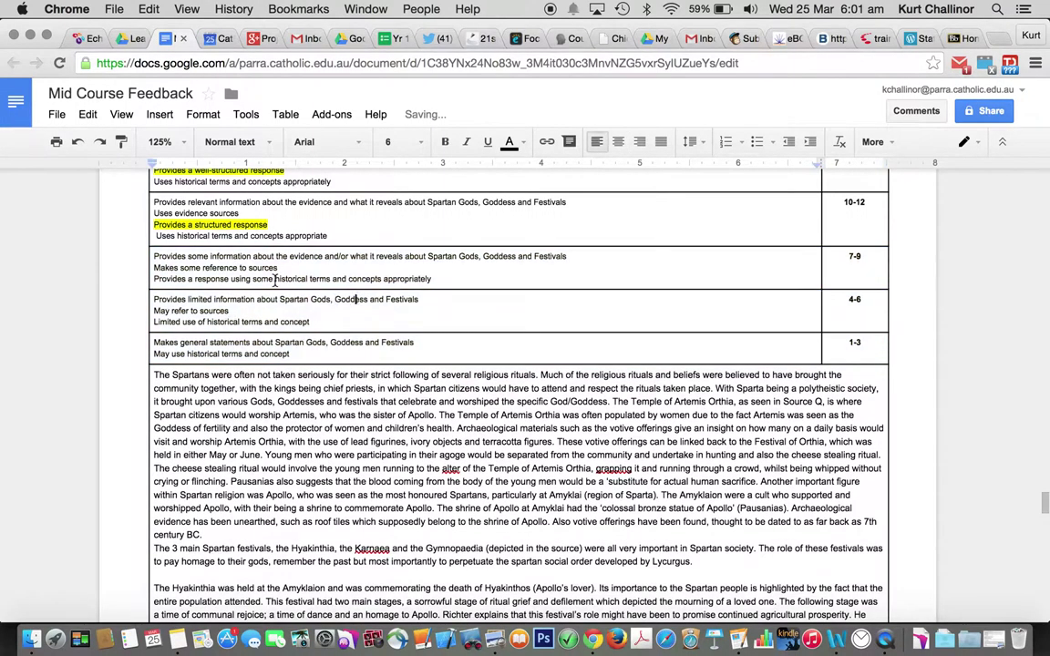
scroll(274, 280, up, 1)
scroll(274, 279, up, 2)
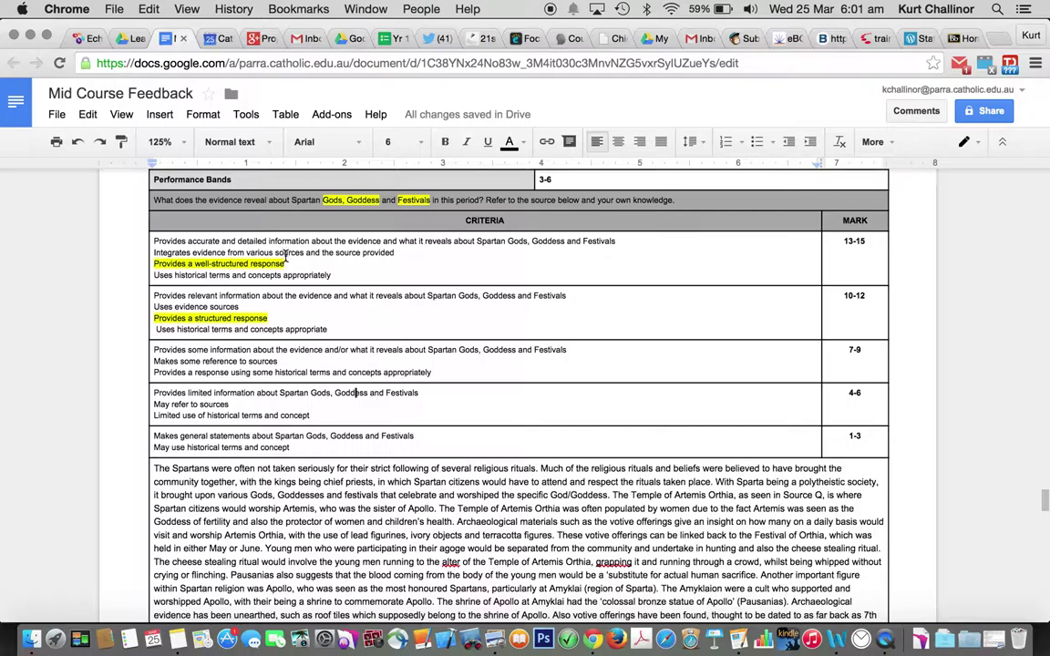
triple_click(286, 255)
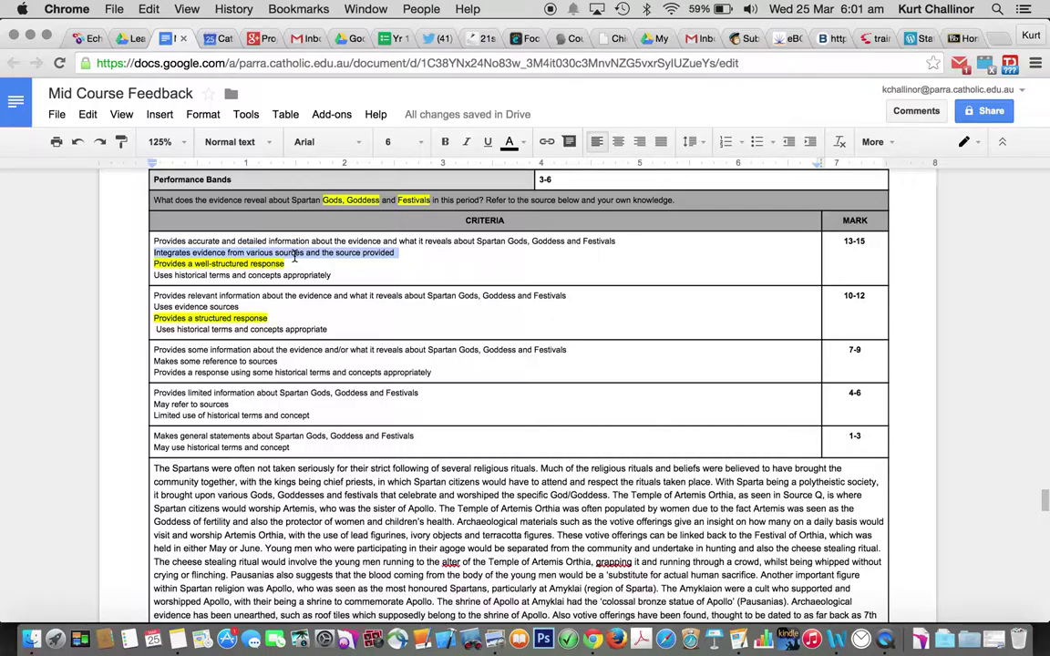
scroll(295, 255, down, 3)
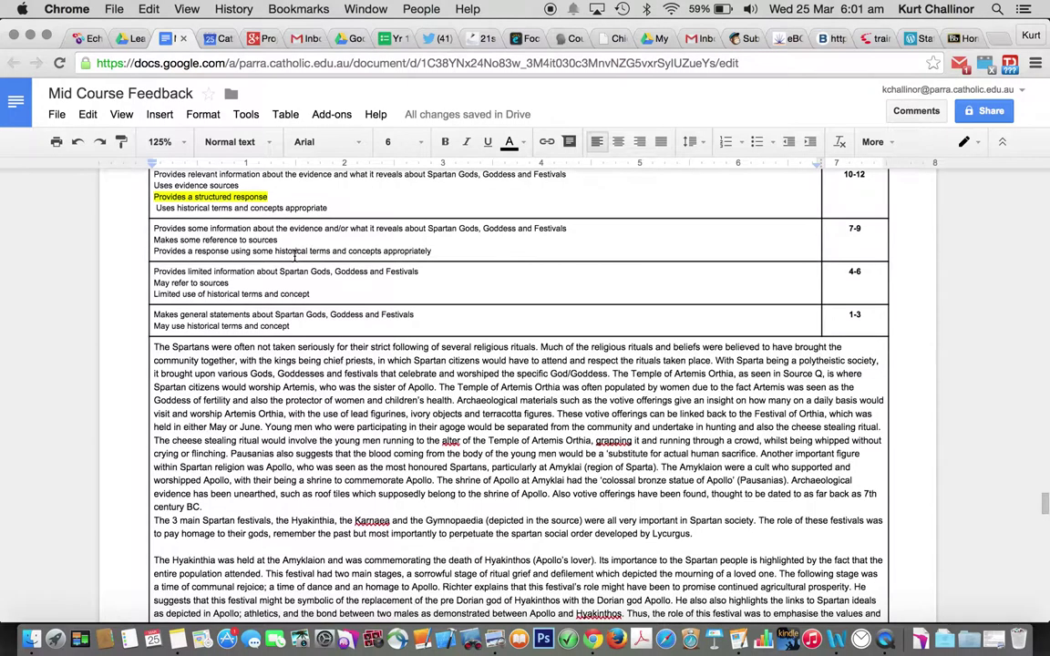
scroll(294, 256, down, 1)
click(288, 429)
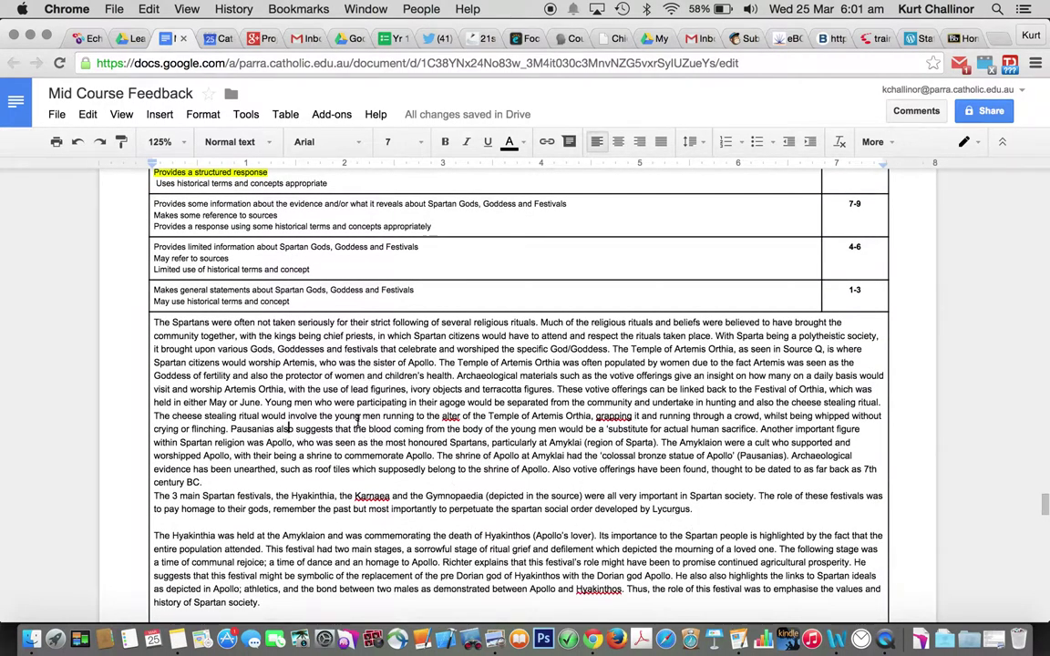
scroll(487, 525, down, 1)
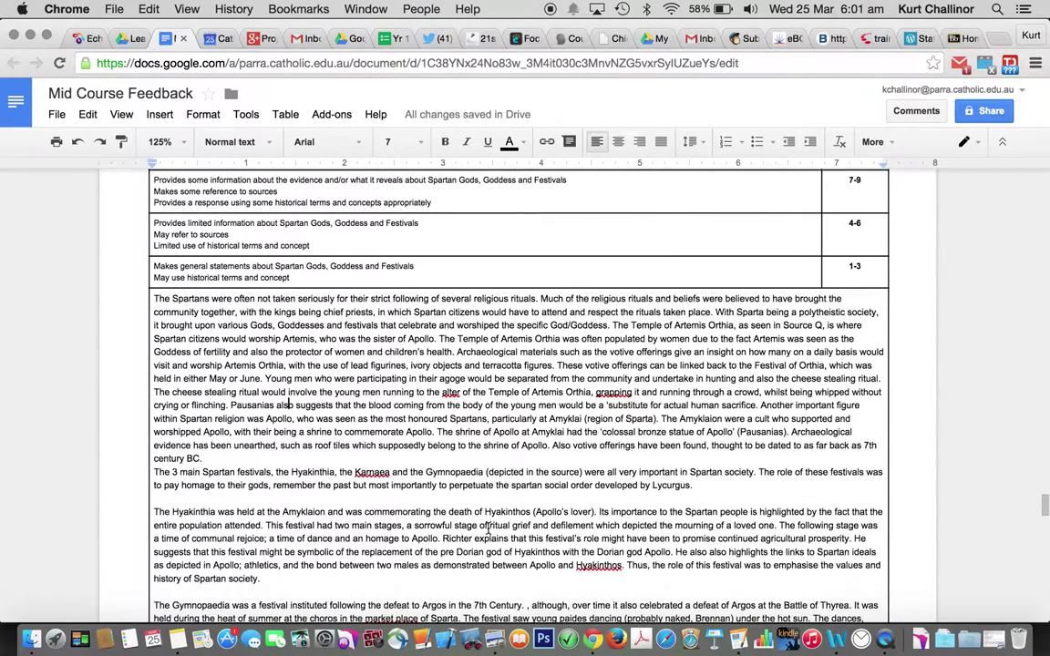
scroll(489, 529, down, 1)
scroll(489, 528, down, 3)
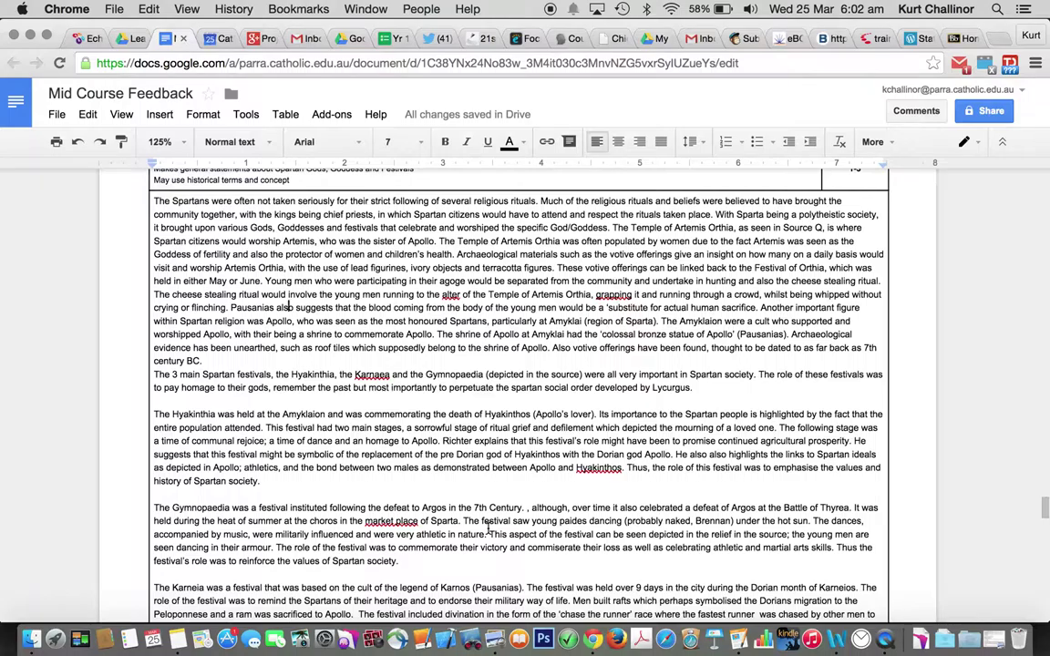
scroll(488, 527, up, 4)
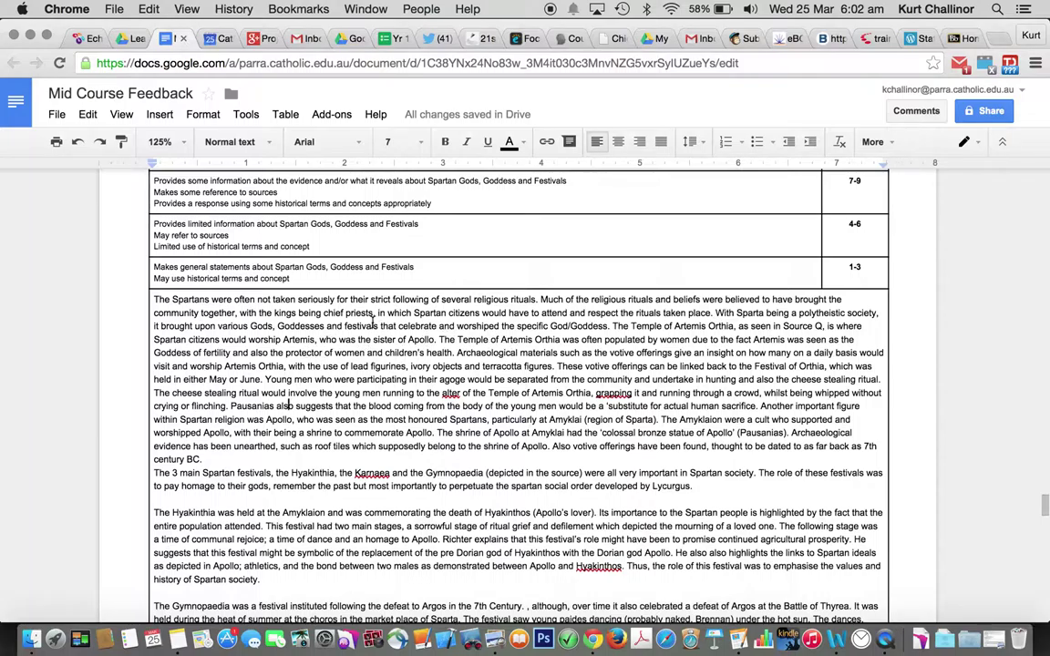
scroll(417, 330, down, 2)
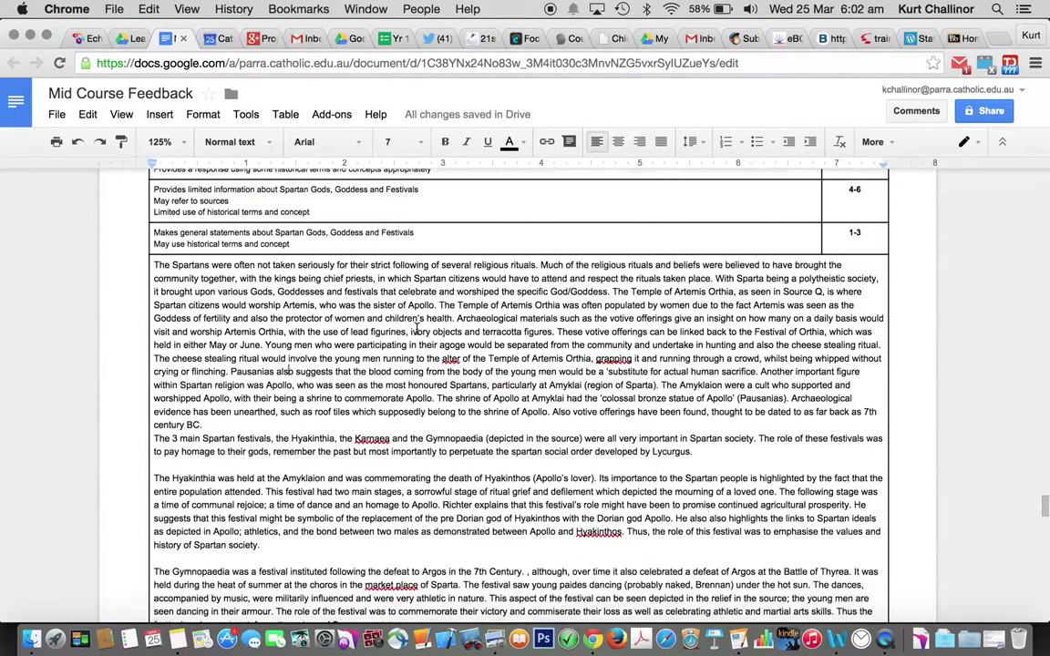
scroll(418, 329, down, 2)
scroll(417, 326, up, 3)
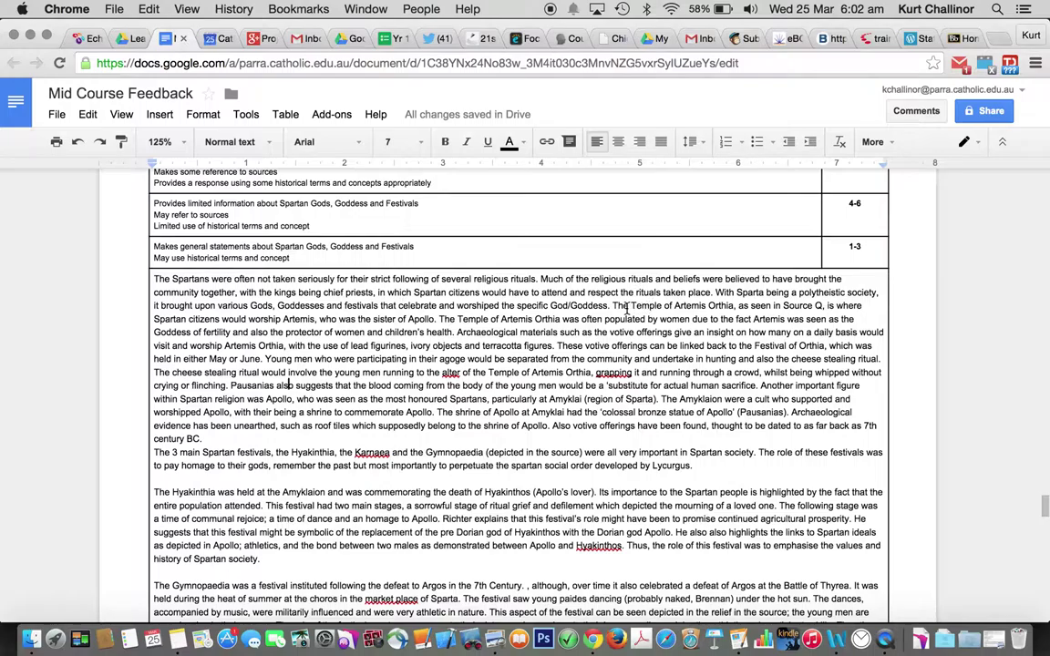
click(715, 293)
key(shift+End)
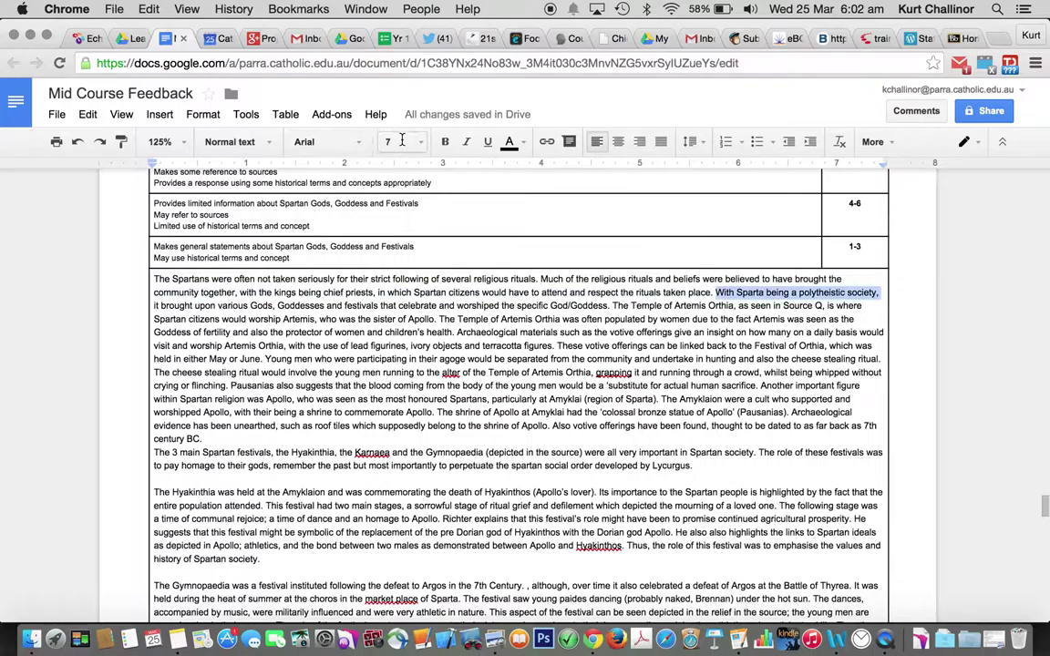
Highlight the polytheistic society phrase and the sentence ending 'specific God/Goddess.' yellow.
click(509, 143)
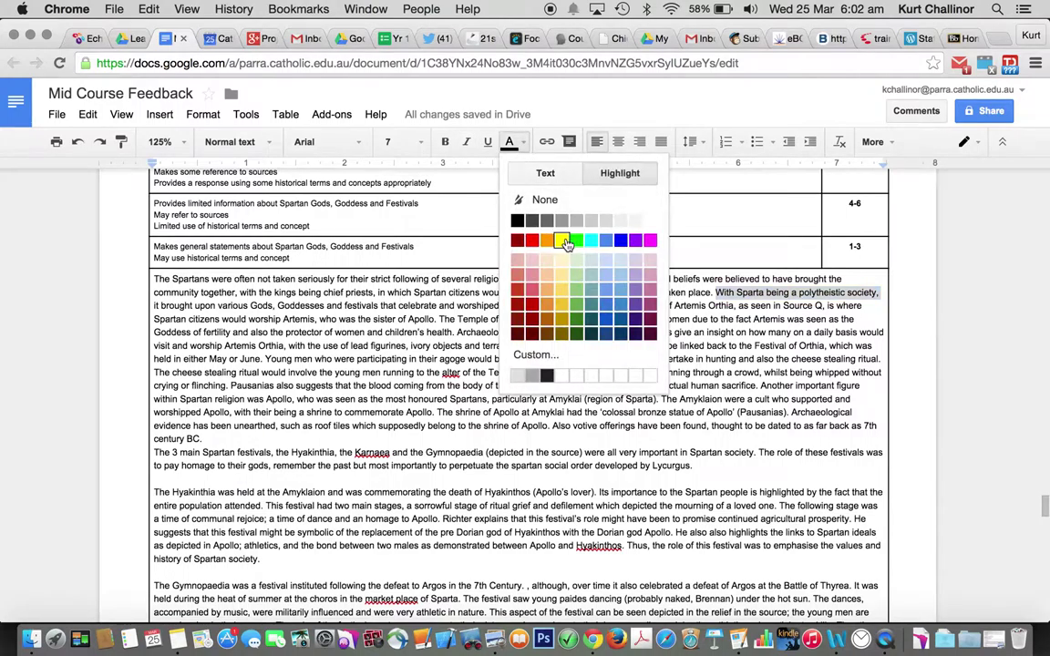
click(511, 224)
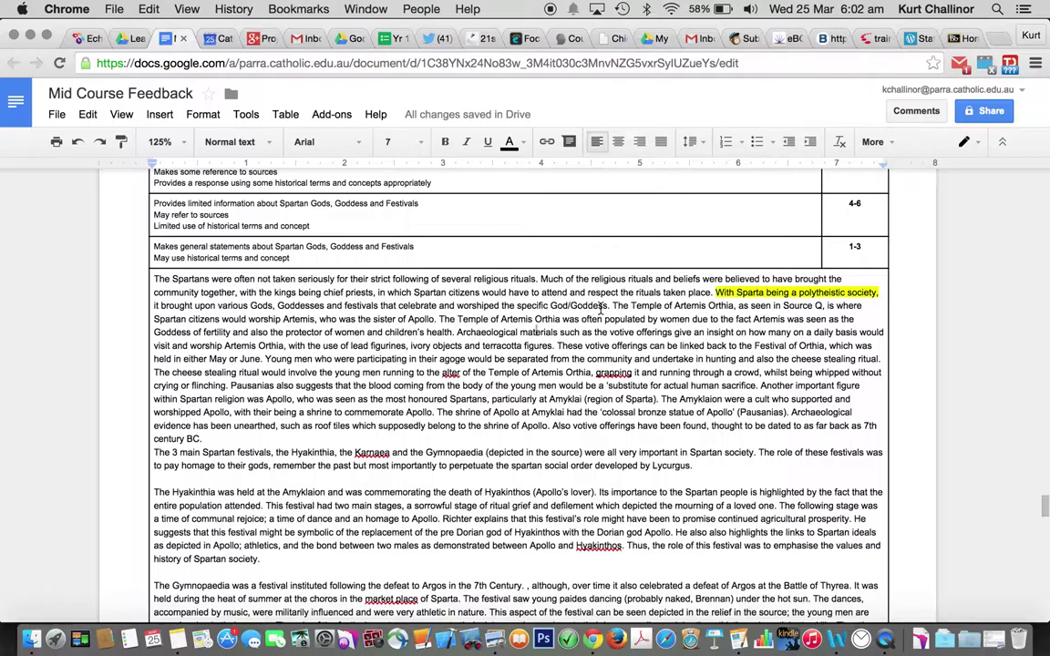
drag(612, 308, 394, 319)
drag(154, 306, 610, 307)
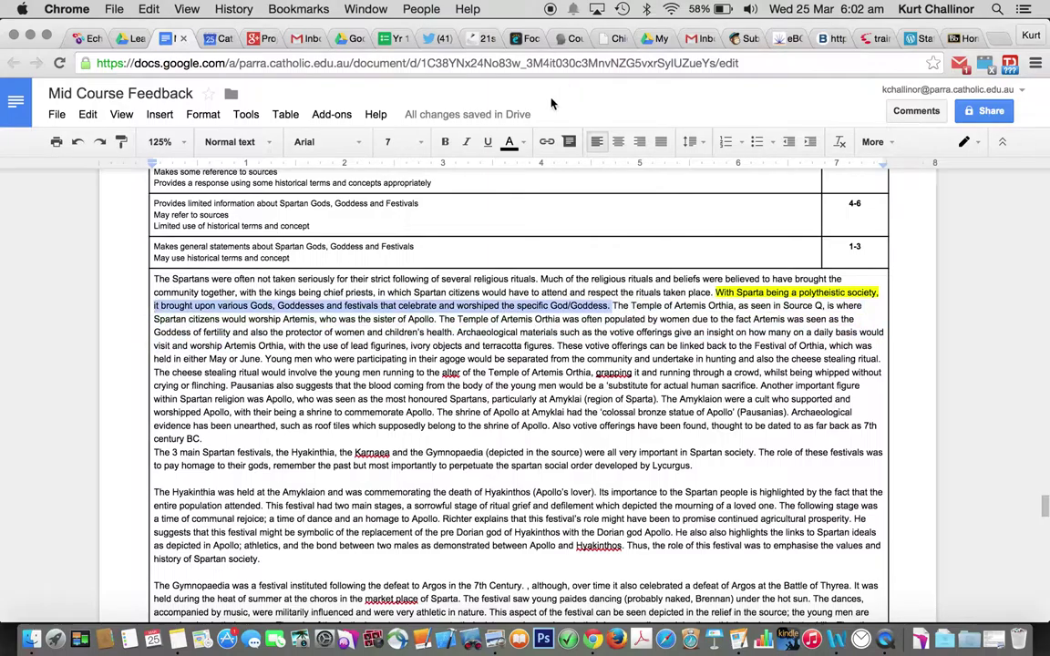
click(515, 152)
click(504, 217)
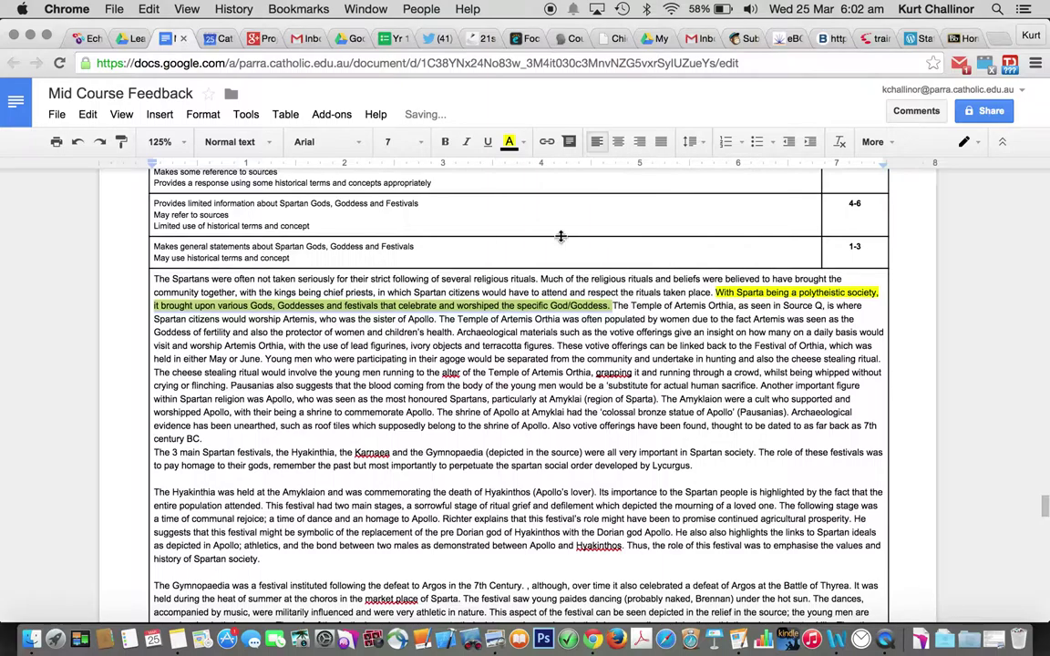
click(545, 290)
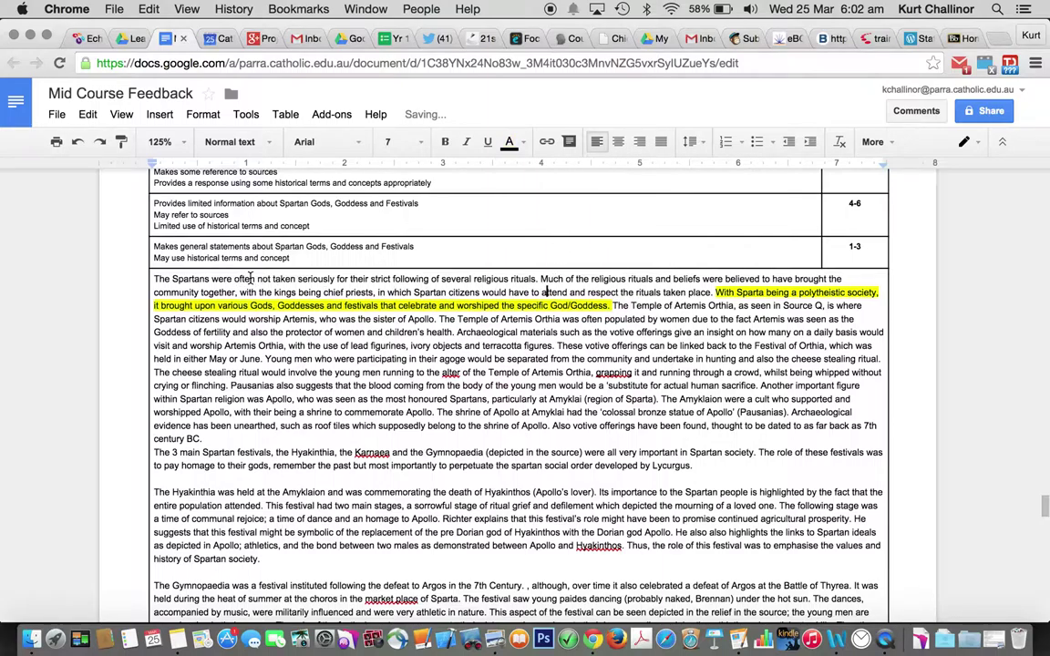
Highlight the Spartans paragraph's first two sentences yellow.
scroll(420, 244, down, 2)
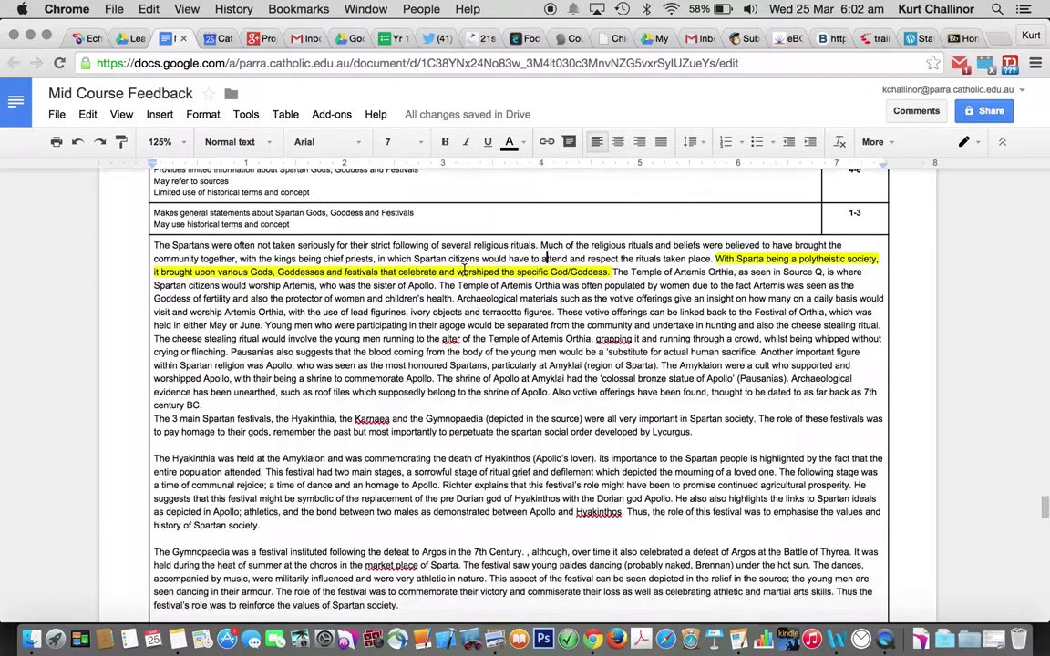
drag(713, 234, 139, 219)
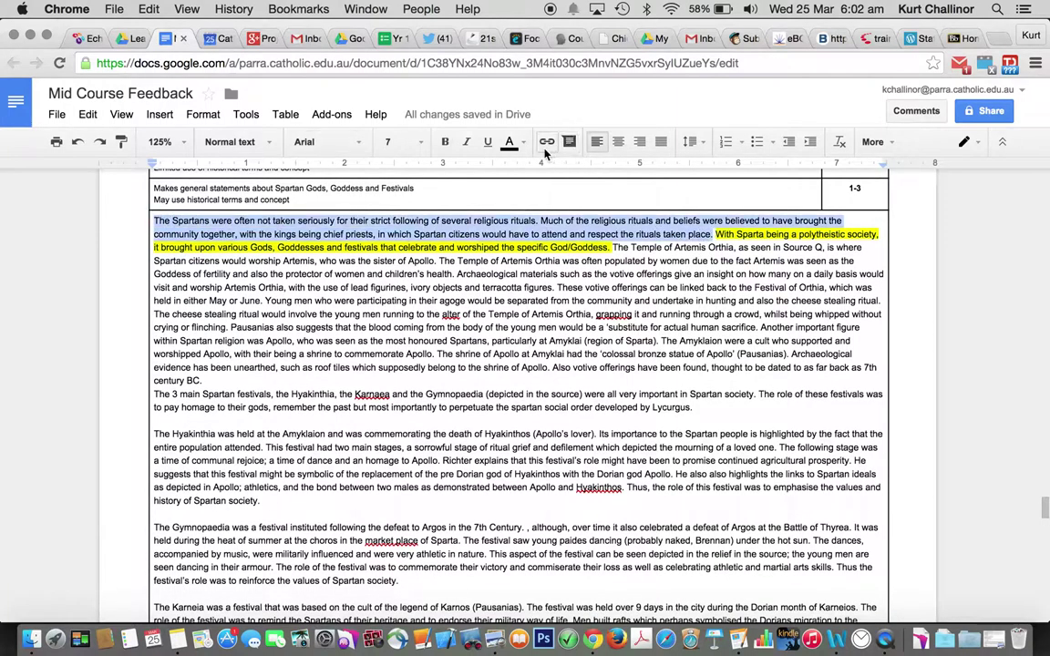
click(513, 149)
click(584, 239)
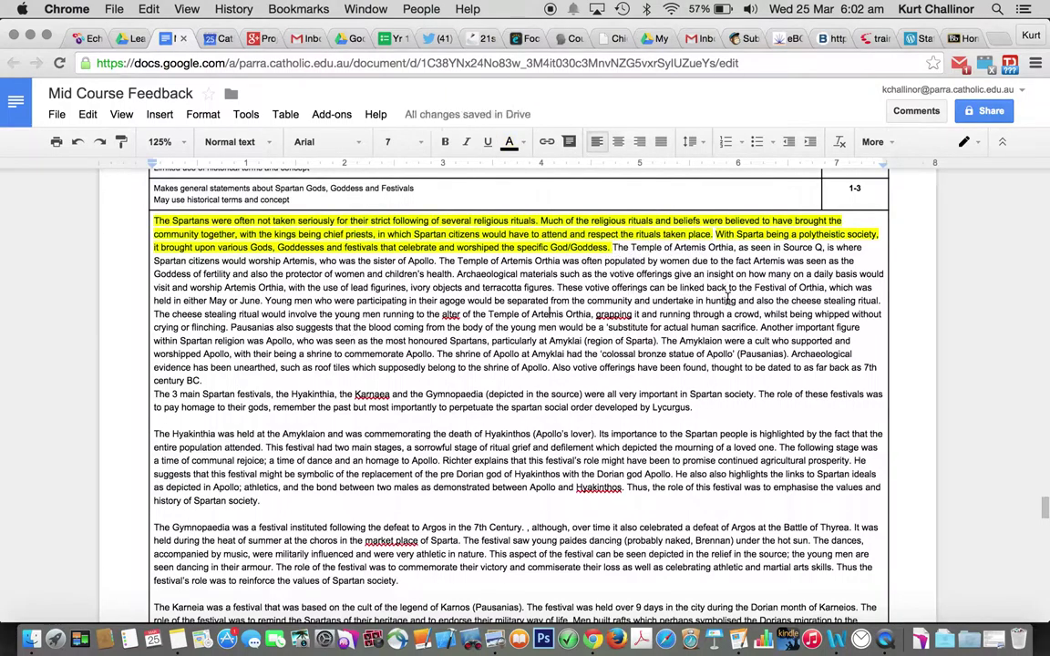
drag(822, 248, 783, 249)
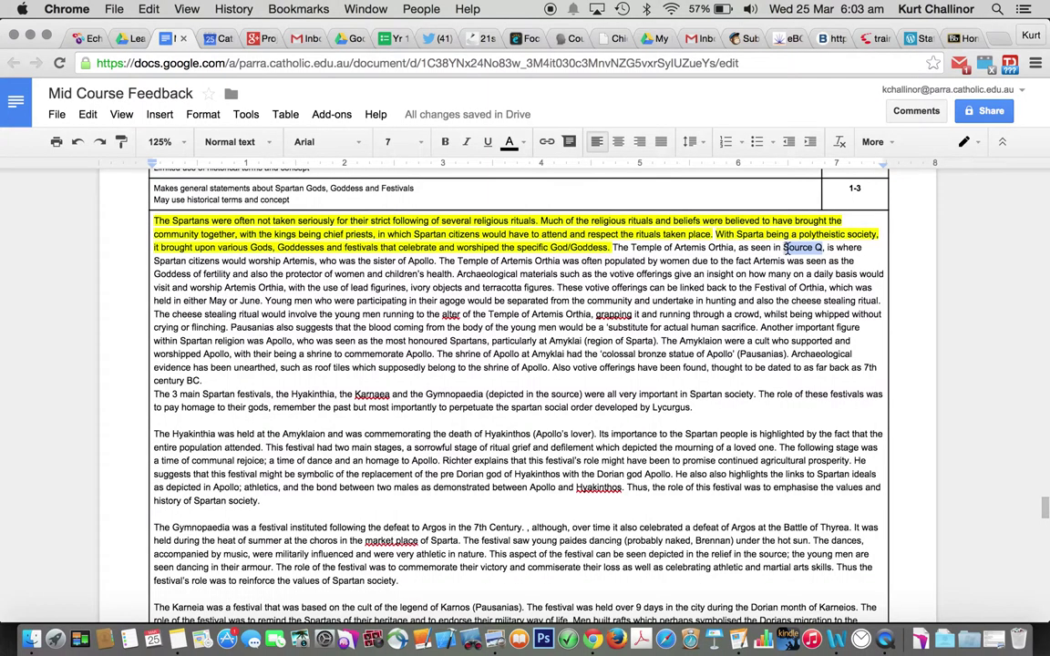
click(663, 235)
drag(633, 249, 730, 248)
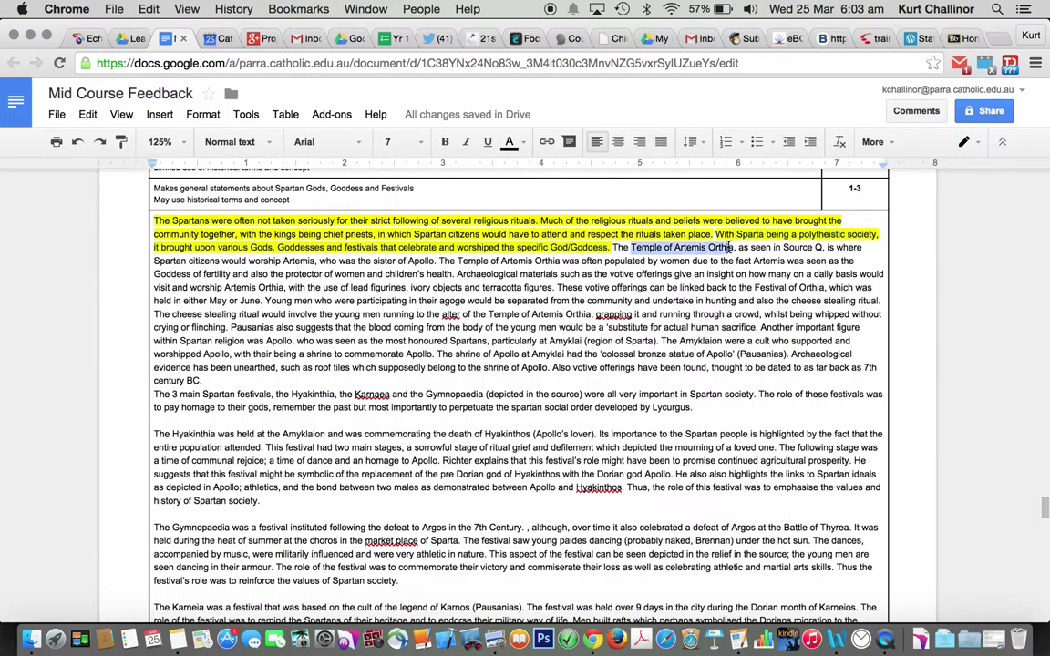
click(170, 261)
drag(170, 262, 707, 261)
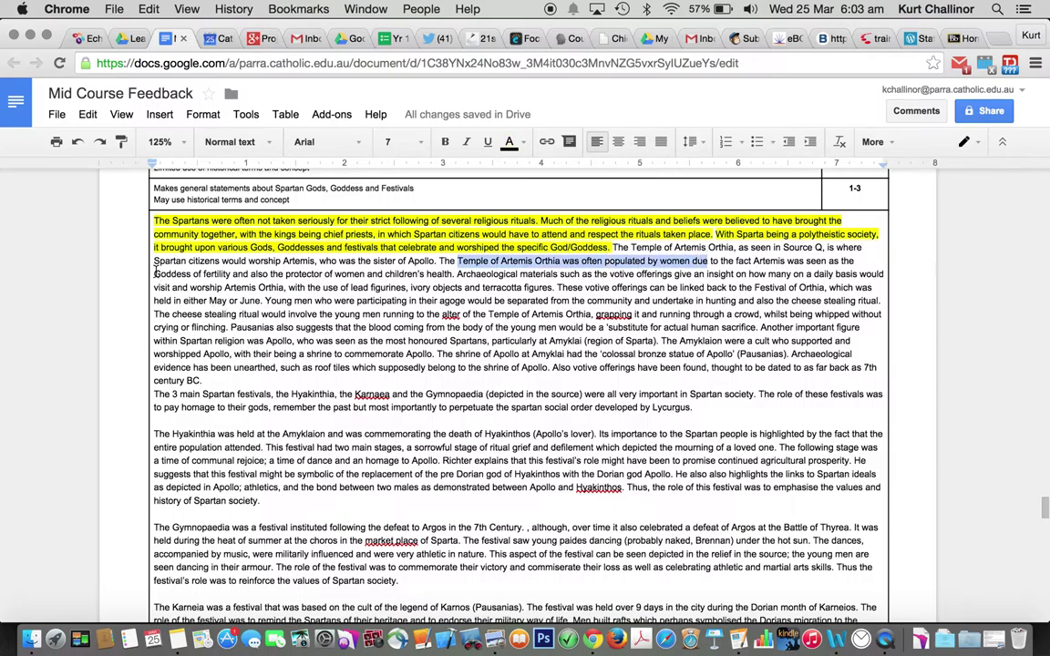
drag(153, 275, 460, 275)
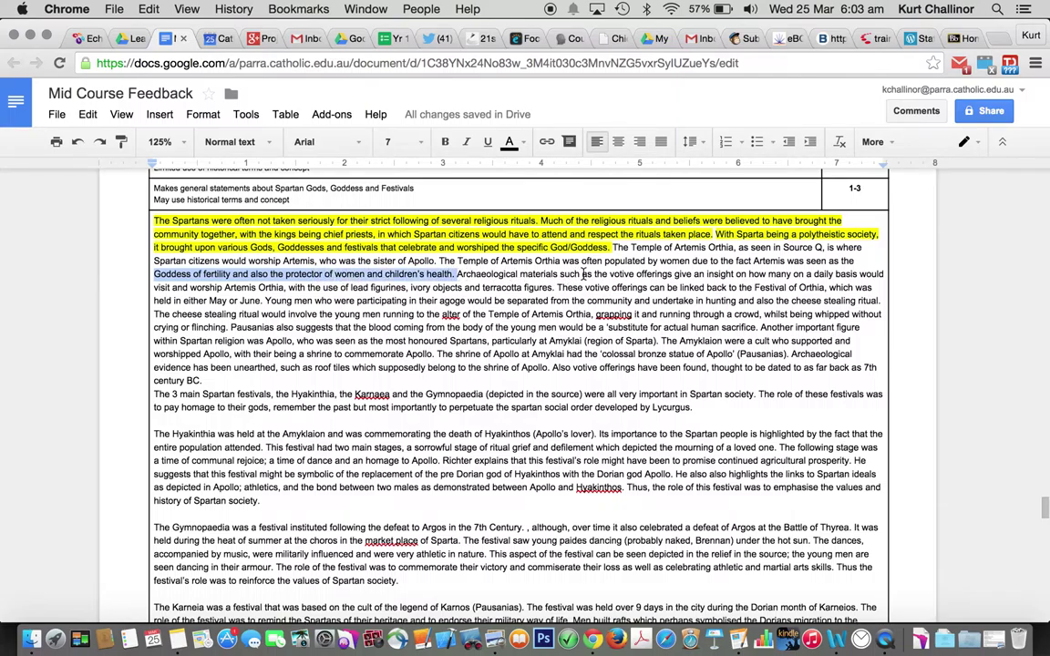
drag(583, 273, 745, 280)
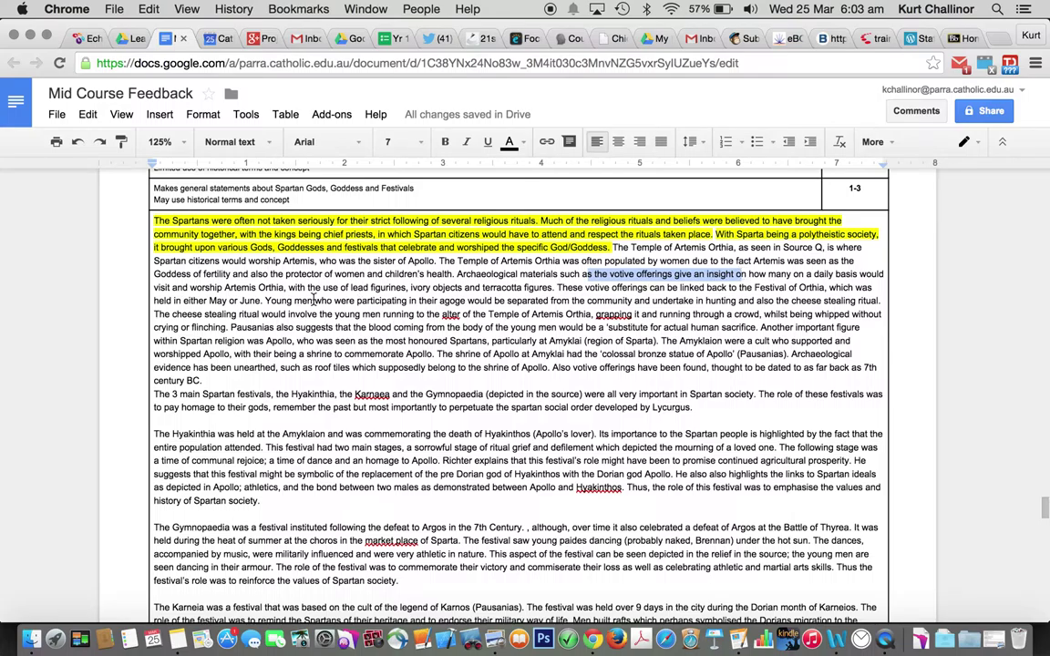
drag(217, 287, 554, 289)
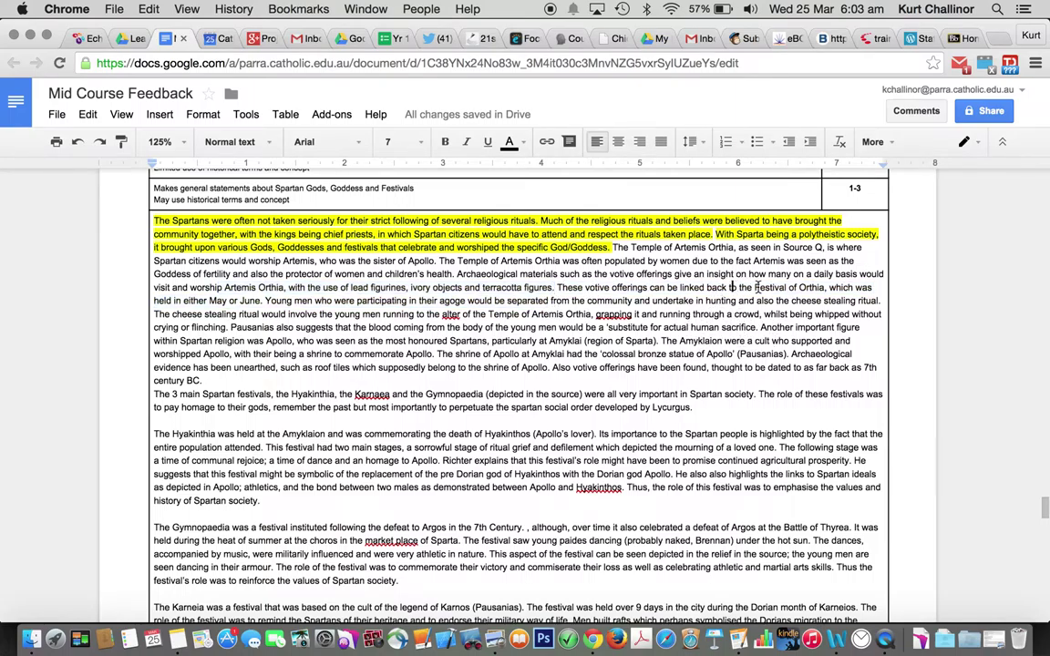
drag(729, 288, 855, 288)
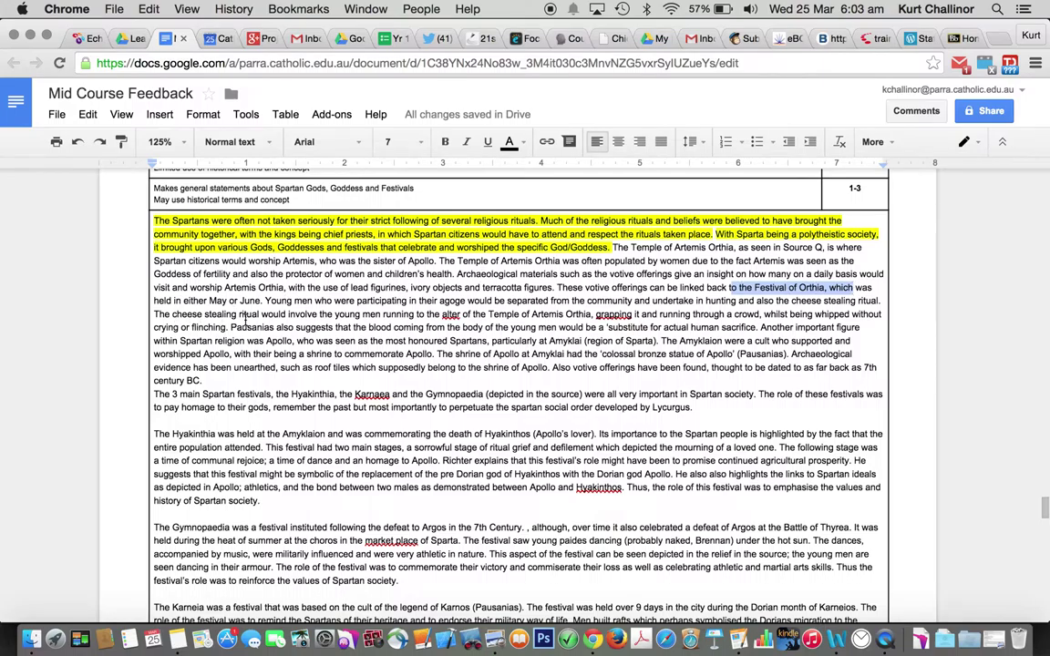
scroll(273, 273, down, 1)
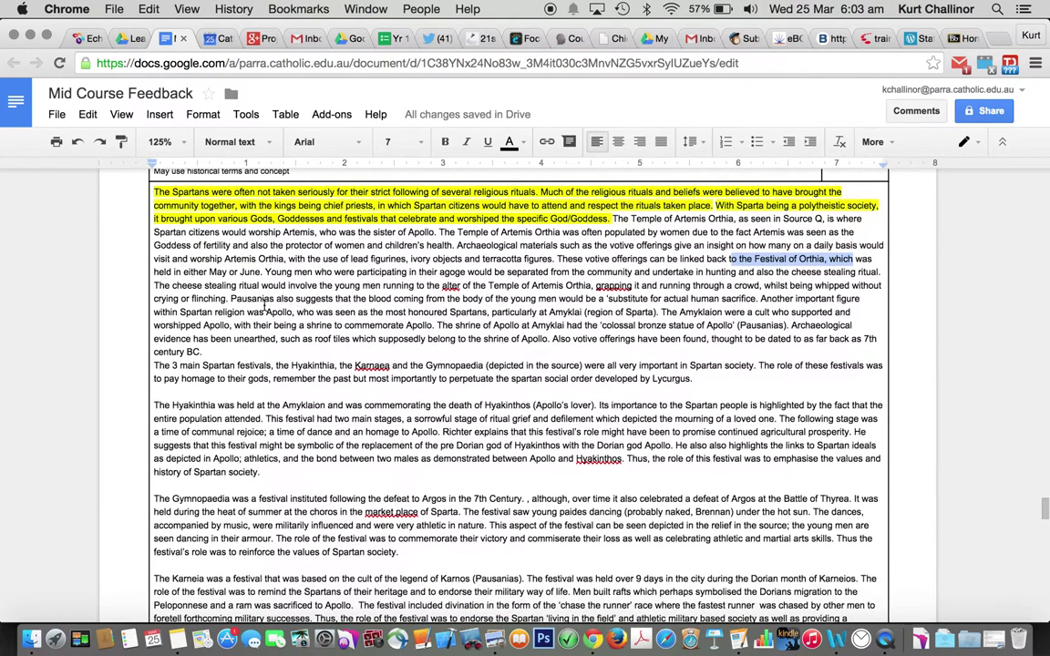
click(156, 285)
drag(156, 286, 595, 285)
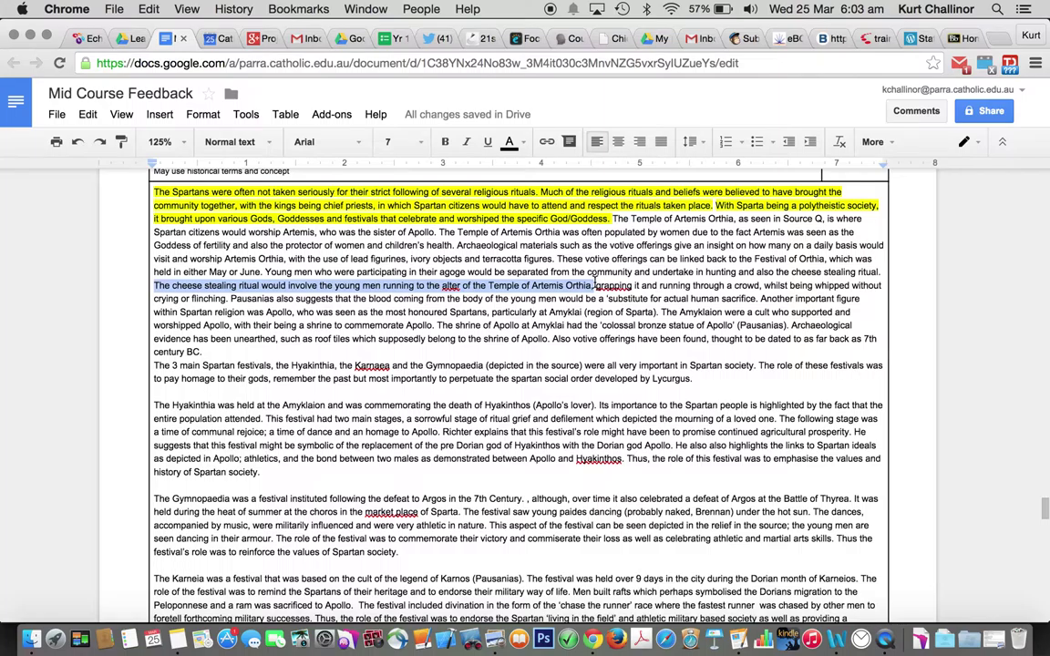
click(247, 284)
scroll(267, 311, down, 1)
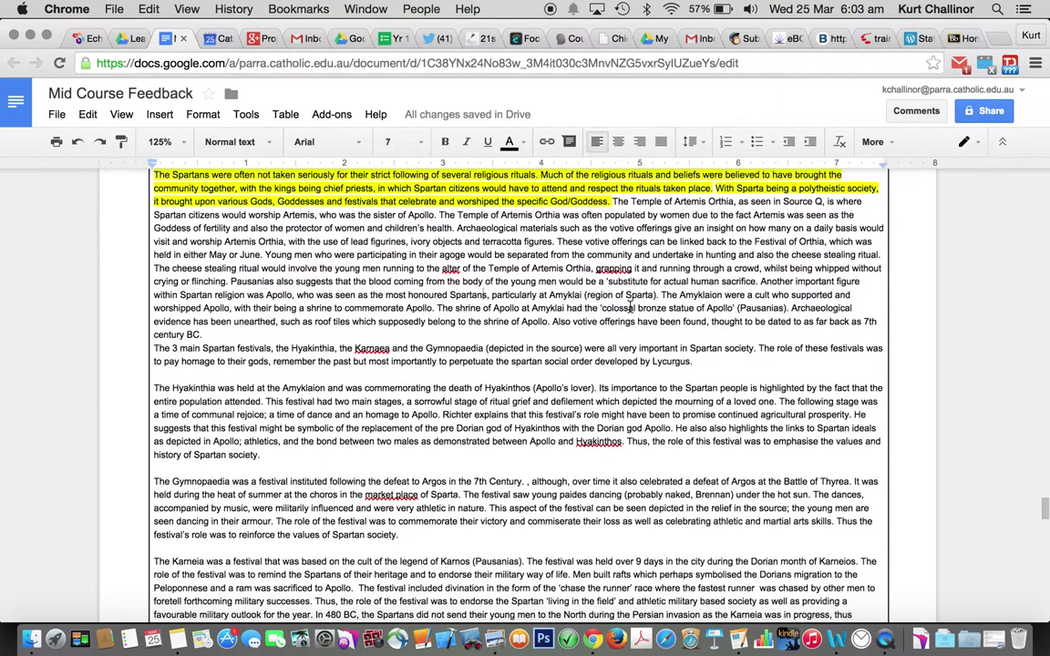
drag(793, 281, 736, 308)
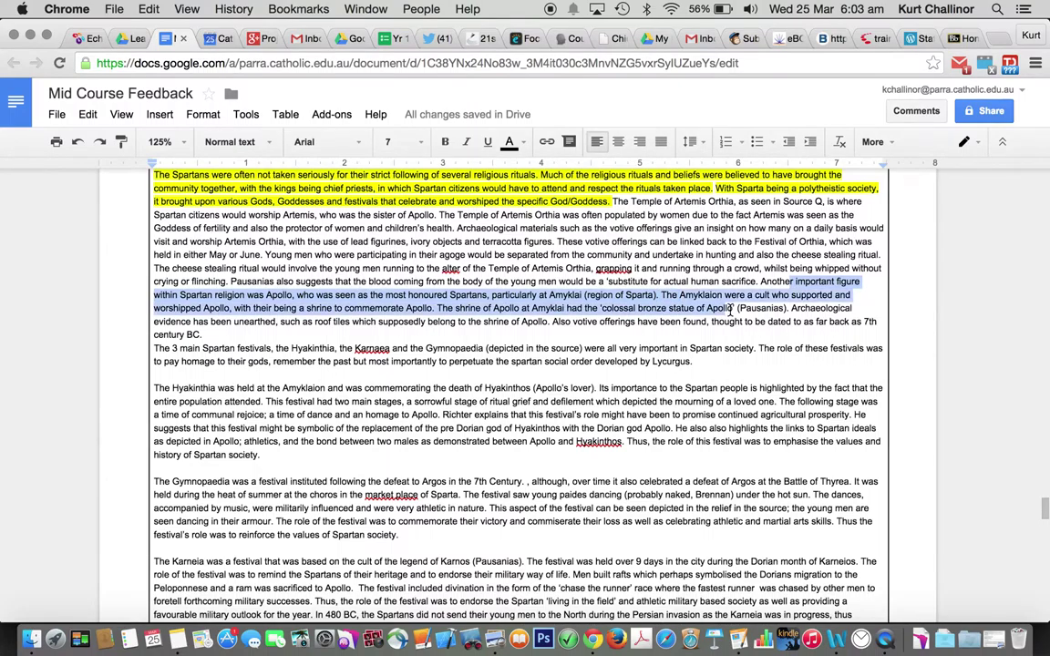
click(550, 308)
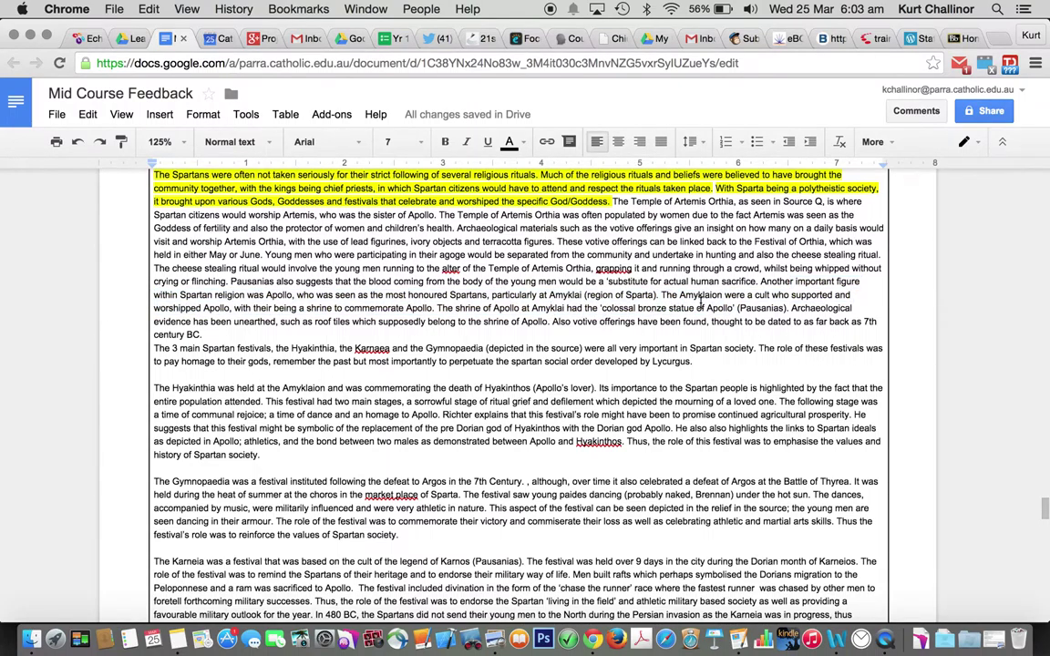
drag(792, 309, 599, 311)
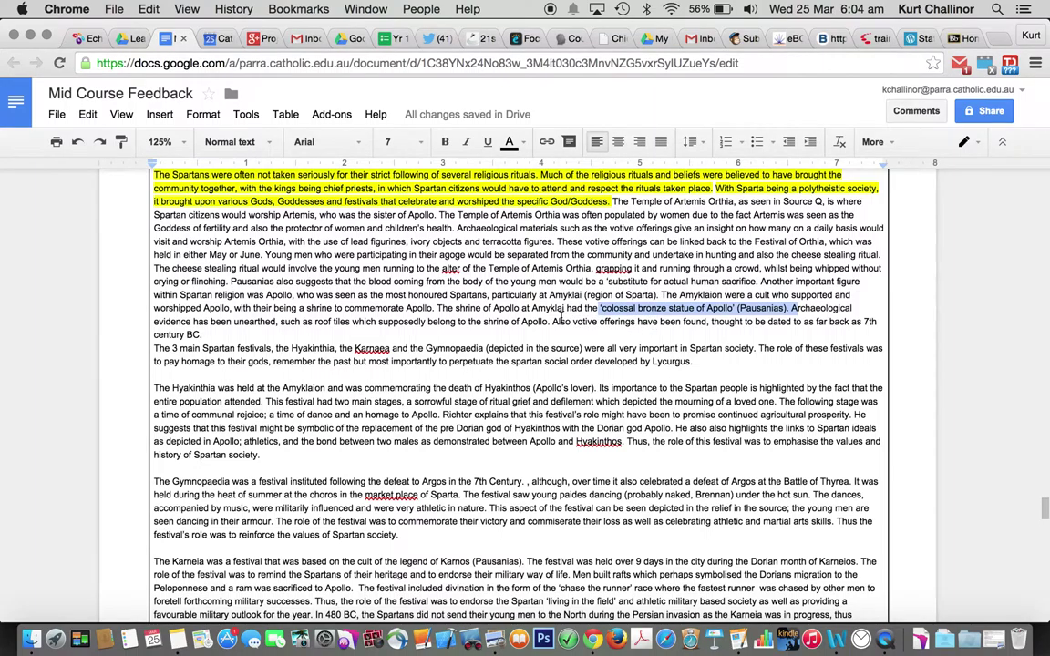
scroll(562, 319, down, 1)
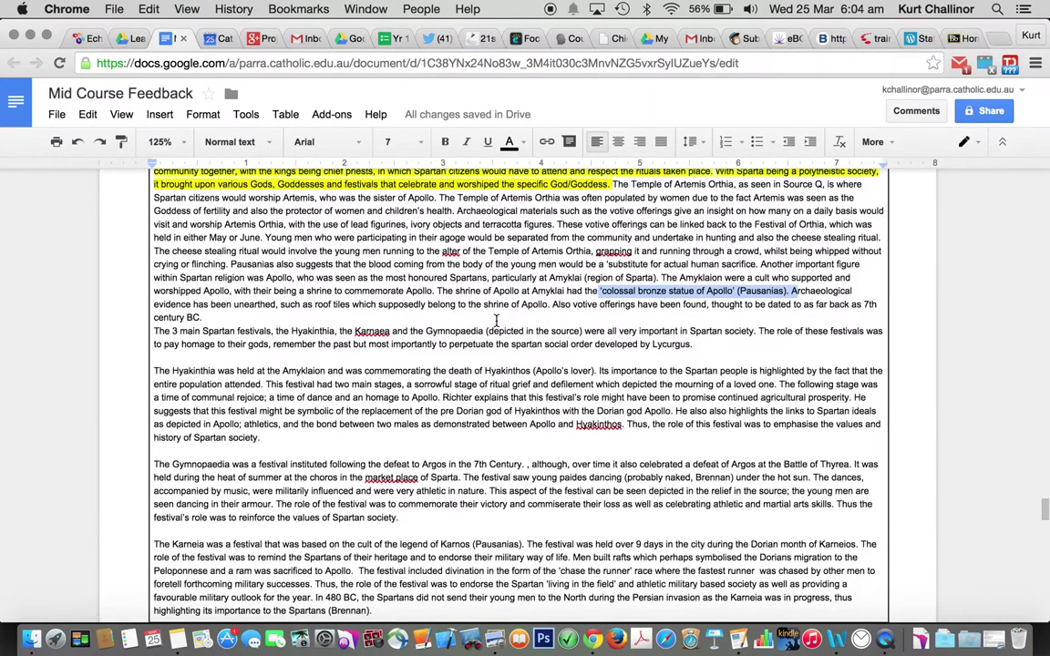
click(187, 317)
scroll(381, 321, down, 1)
key(BackSpace)
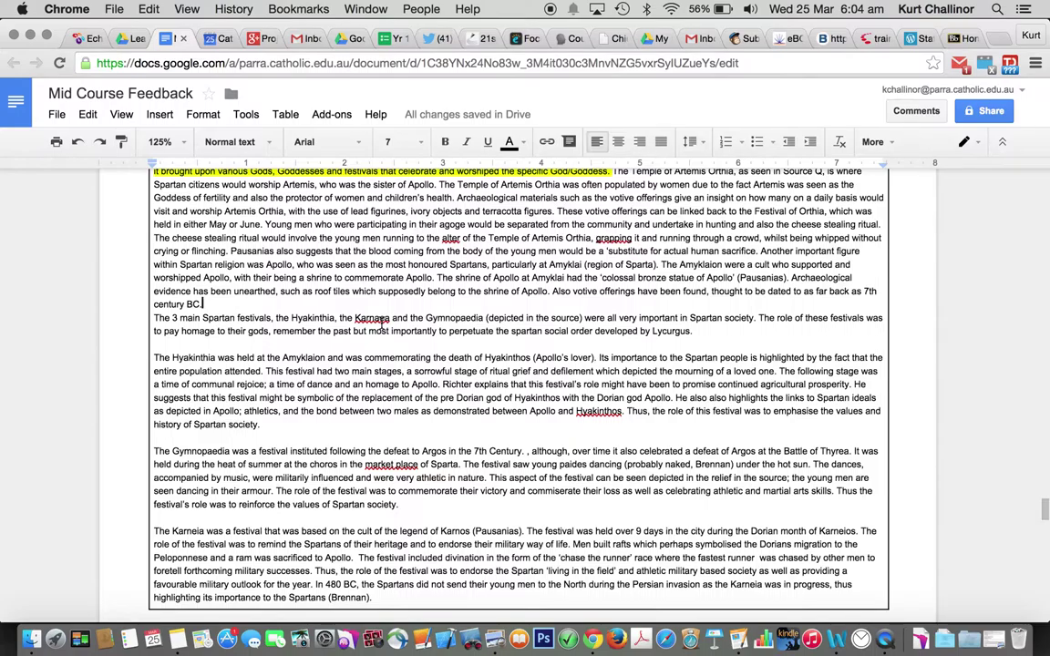
text(.)
Delete '(depicted in the source)' and the extra space before 'were' in the festivals sentence.
triple_click(216, 320)
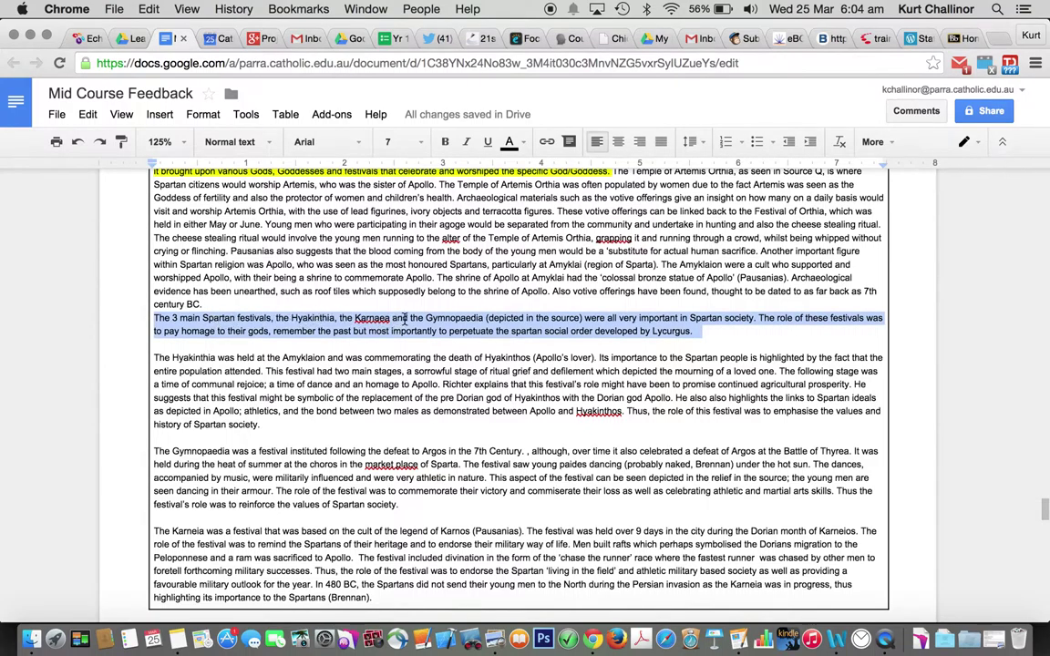
click(472, 319)
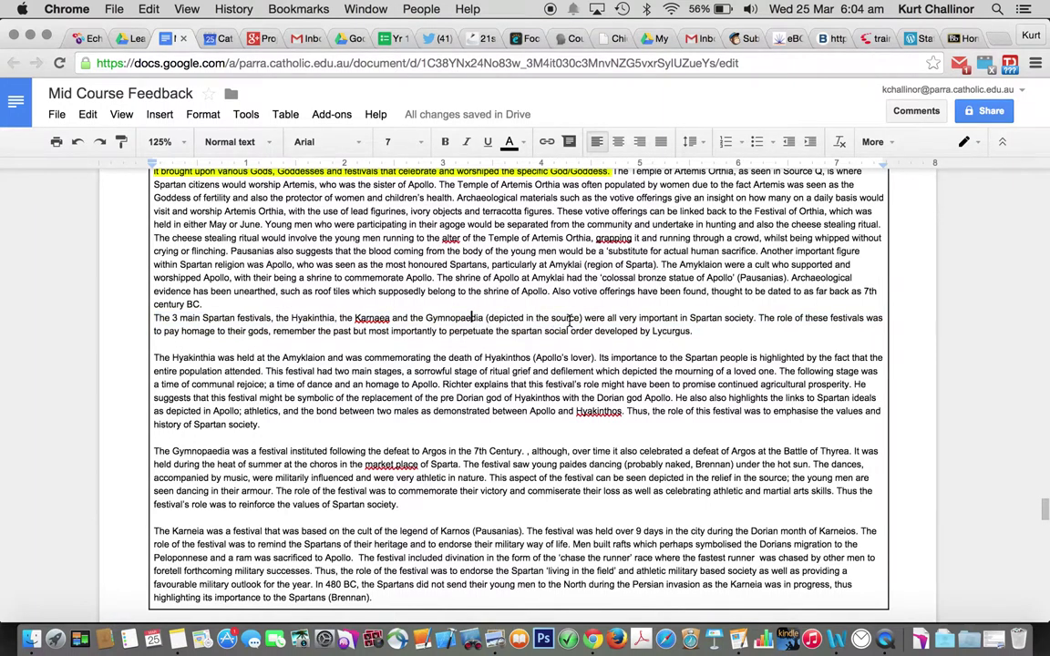
scroll(579, 243, down, 2)
drag(579, 235, 484, 234)
key(BackSpace)
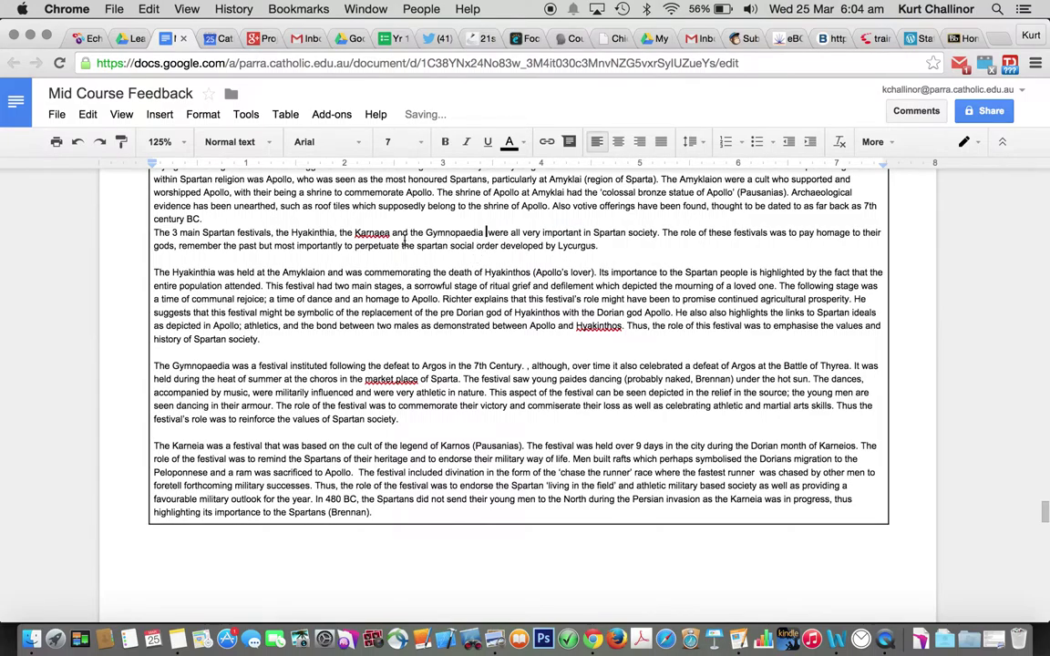
key(BackSpace)
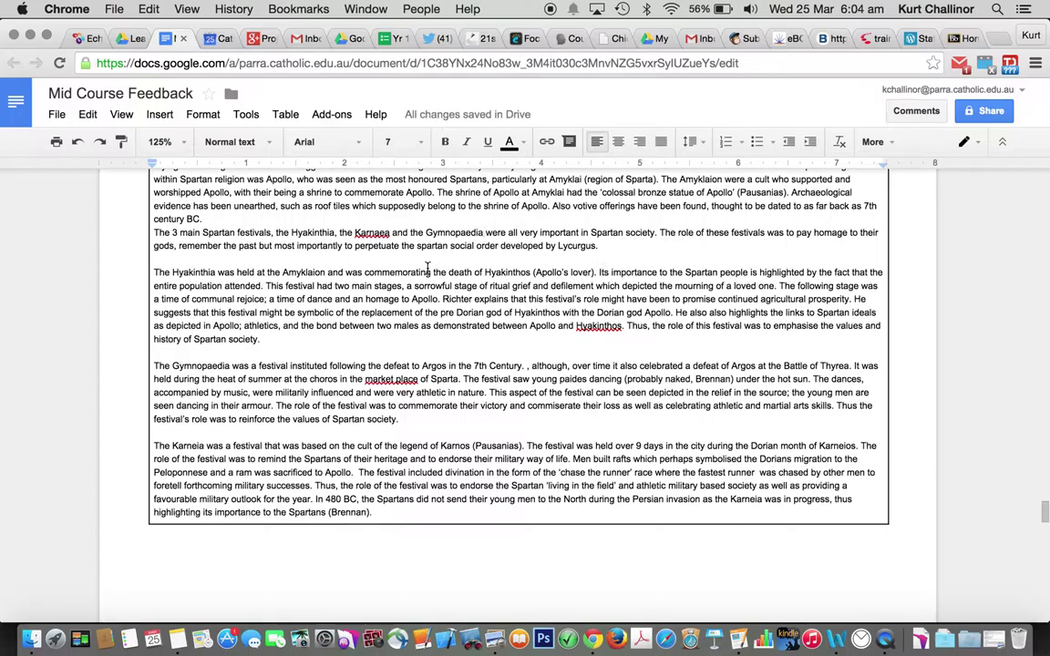
Highlight the 3 main Spartan festivals paragraph, through 'developed by Lycurgus.', yellow.
triple_click(565, 246)
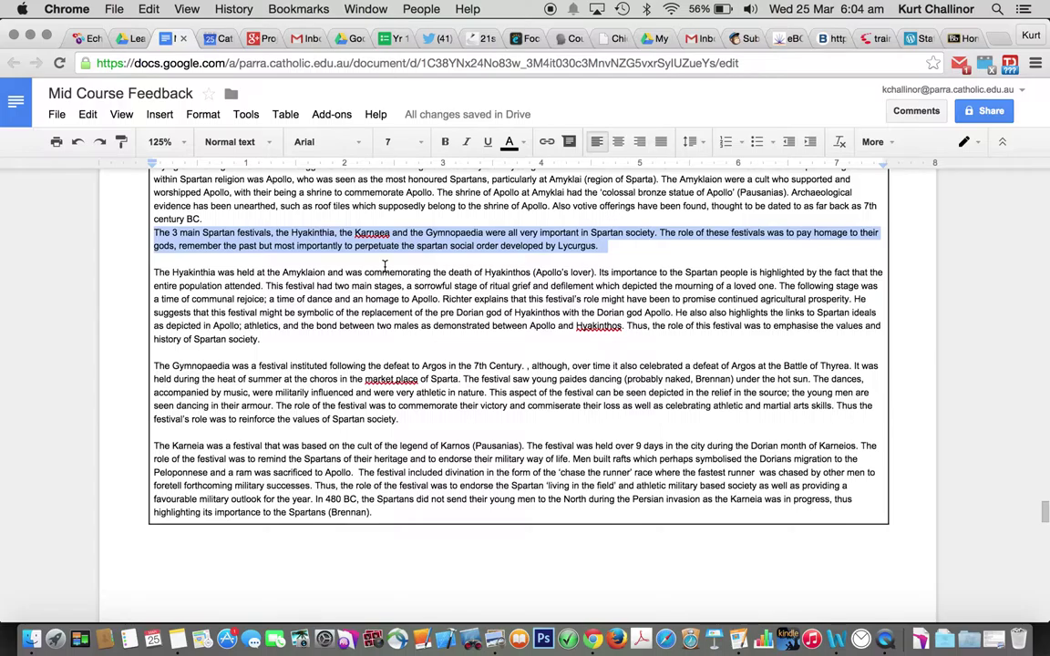
click(510, 142)
click(562, 240)
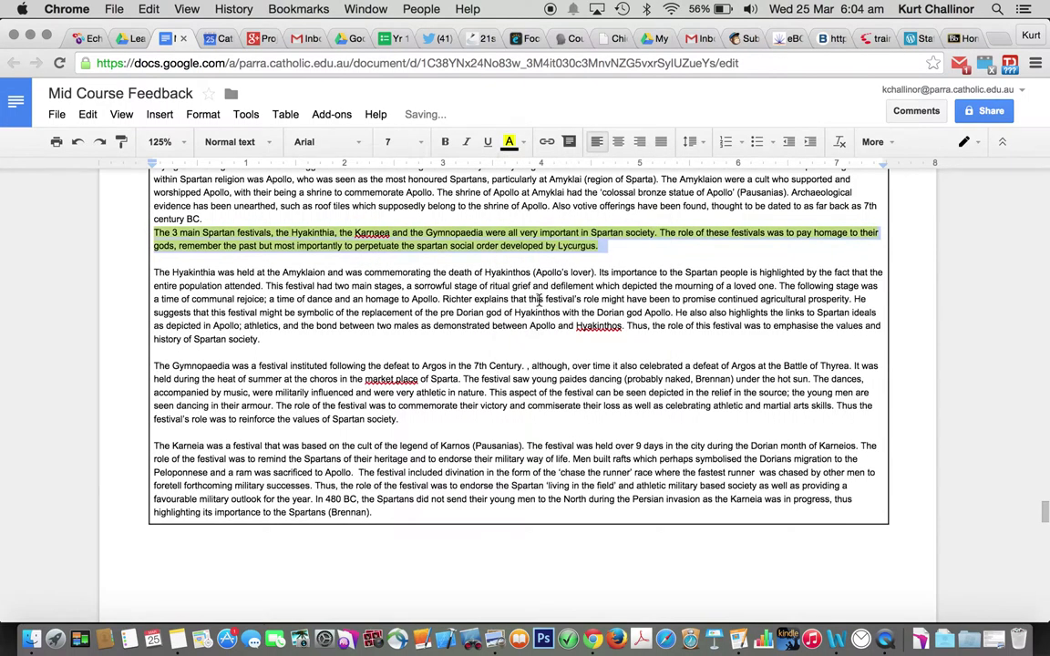
click(475, 277)
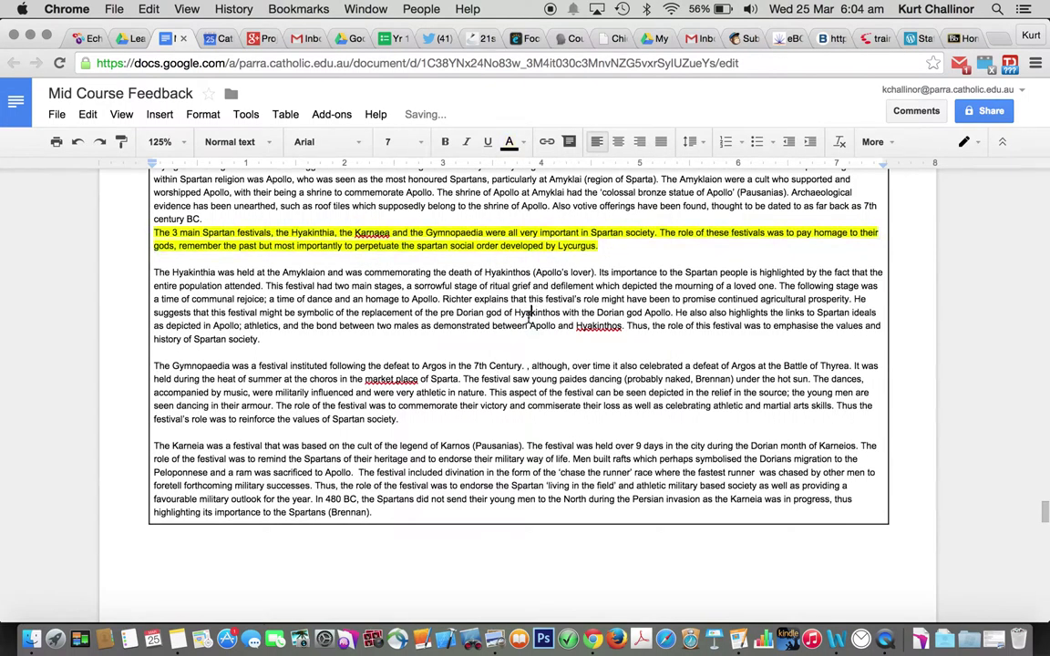
click(509, 249)
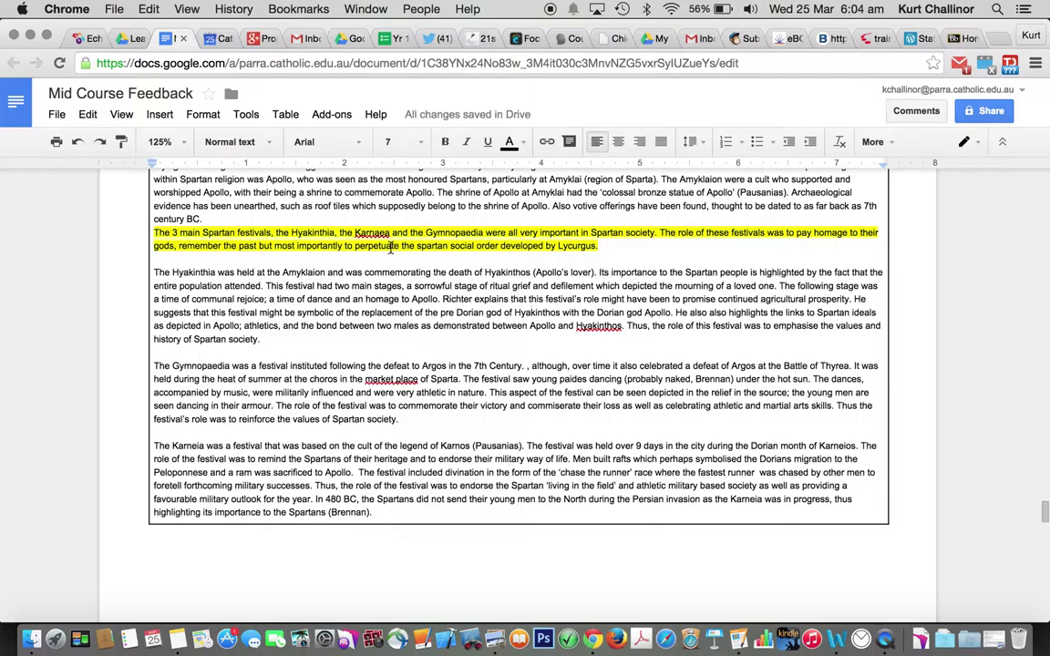
Check the word count of the Hyakinthia paragraph.
triple_click(299, 312)
key(super+shift+c)
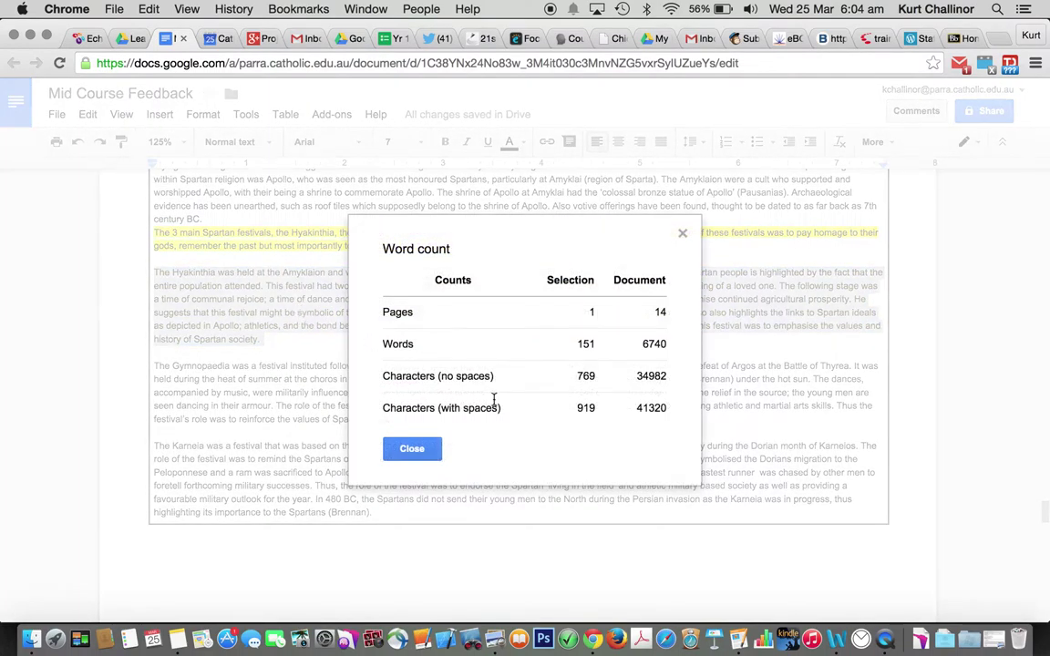
click(371, 405)
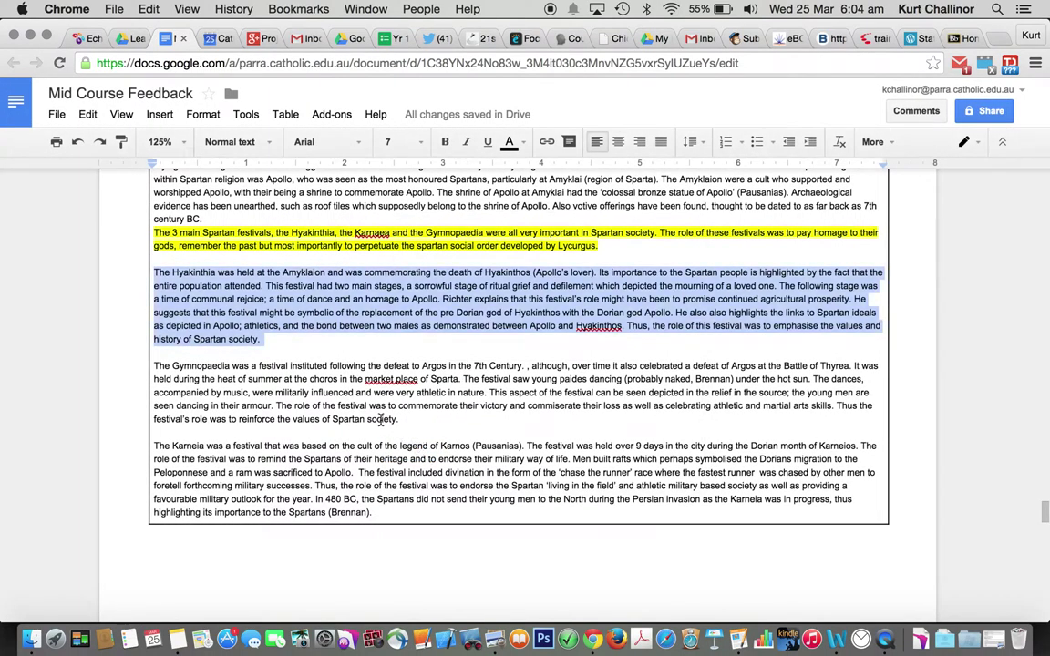
click(321, 350)
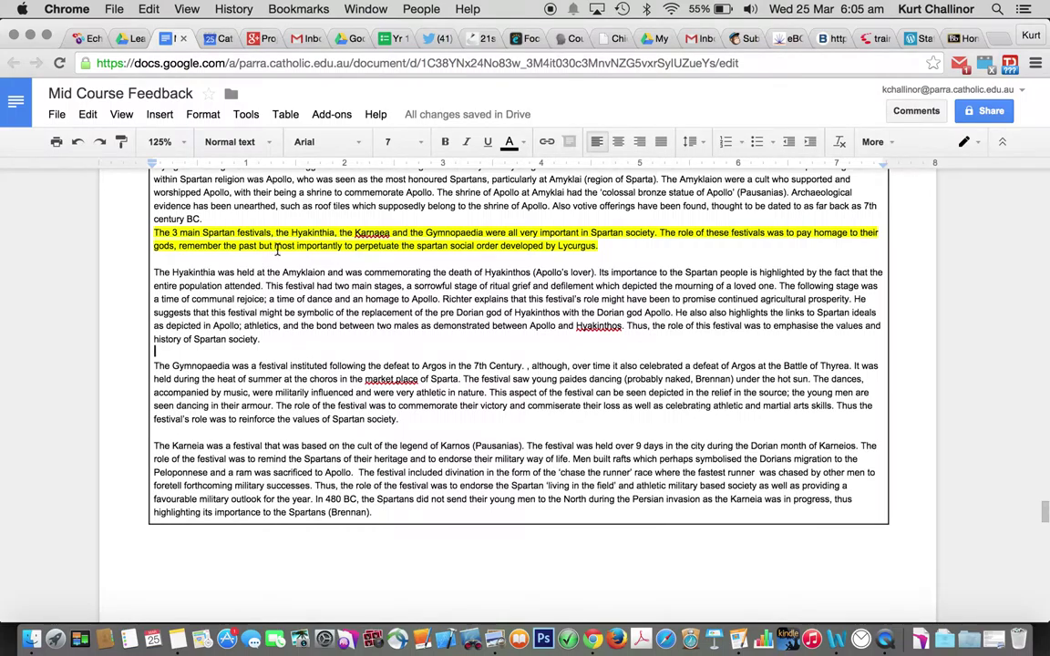
Highlight the Richter sentences, from 'Richter explains' through 'Hyakinthos', yellow.
drag(172, 272, 323, 269)
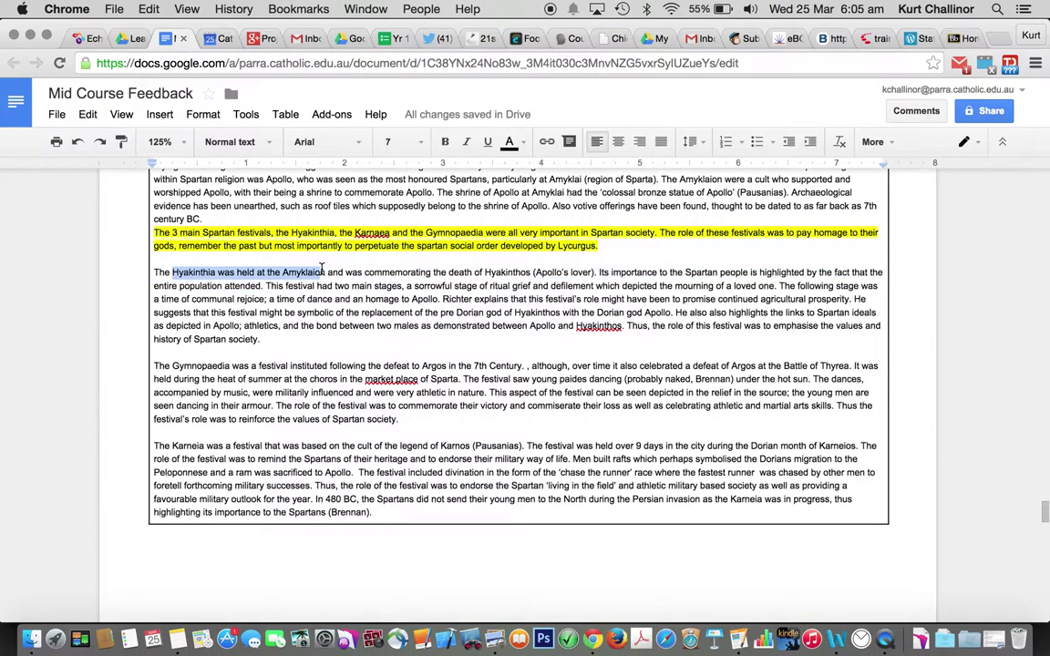
double_click(512, 272)
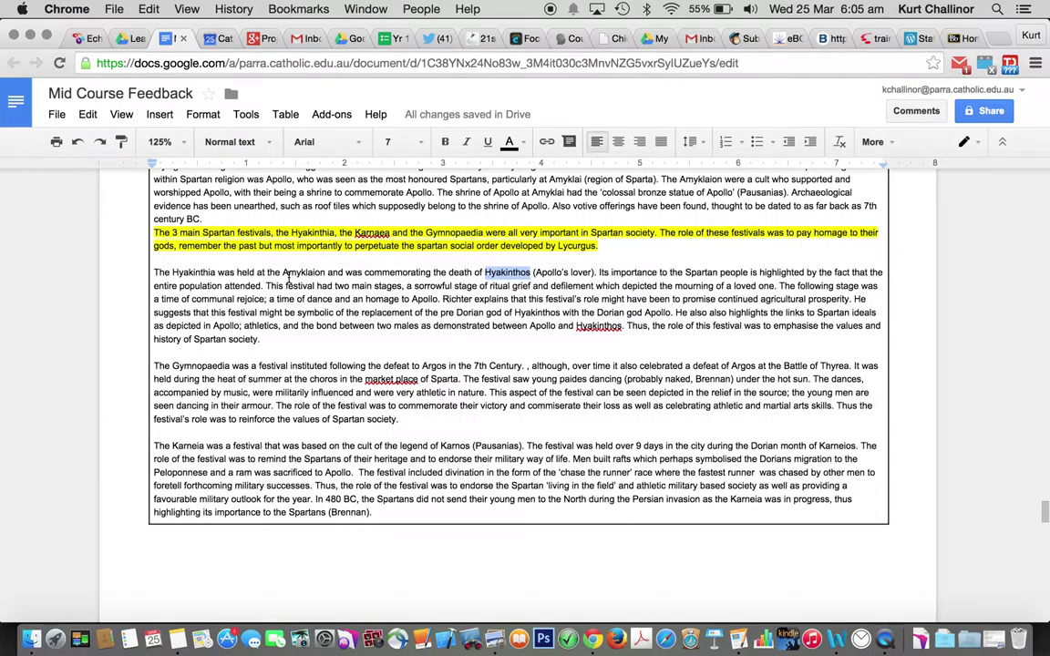
drag(262, 286, 154, 287)
click(439, 299)
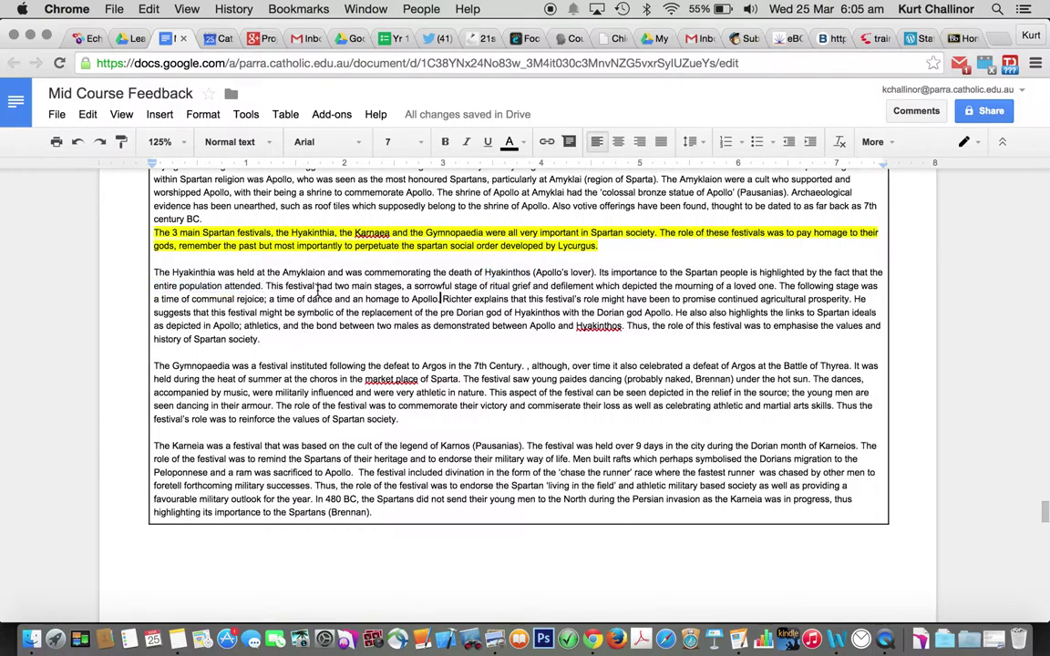
drag(336, 286, 790, 286)
click(792, 286)
drag(153, 299, 165, 299)
drag(443, 299, 855, 301)
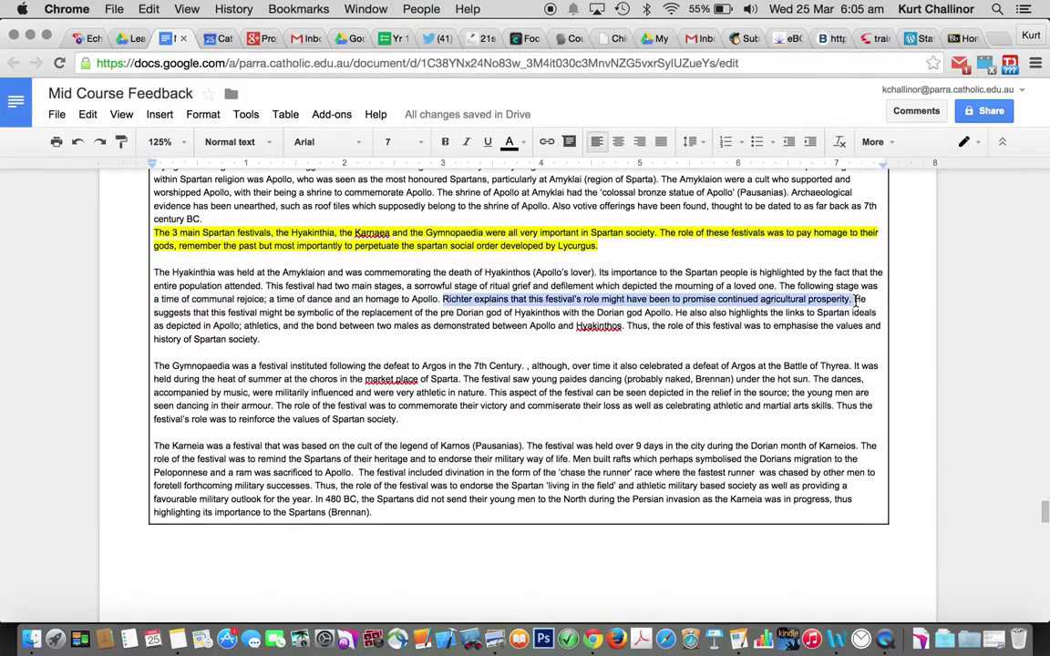
click(563, 312)
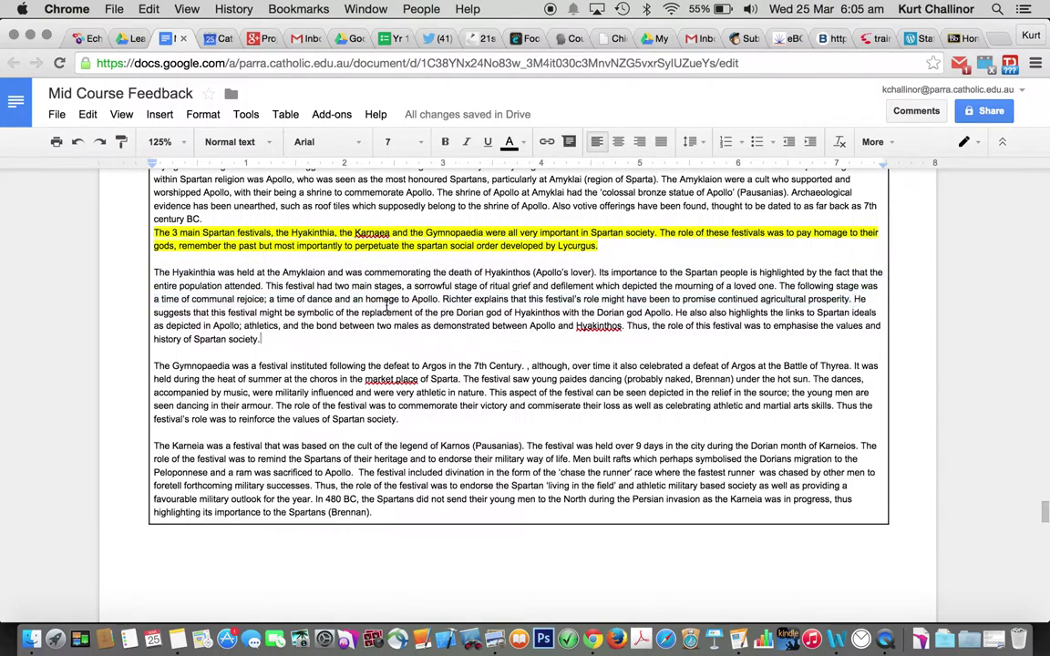
drag(562, 312, 443, 301)
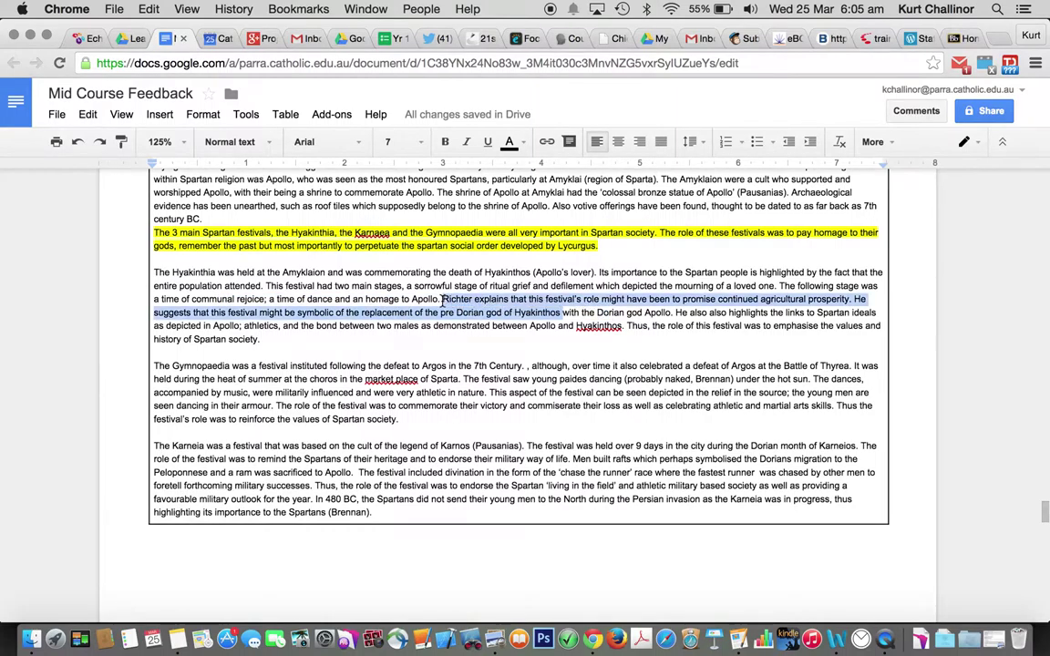
click(512, 144)
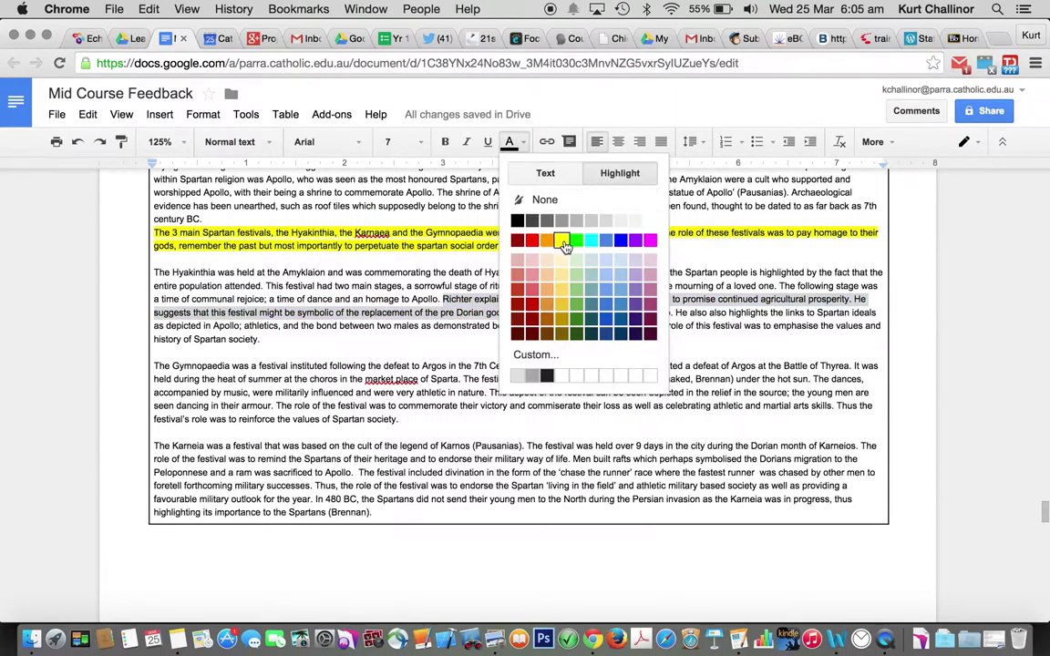
click(562, 241)
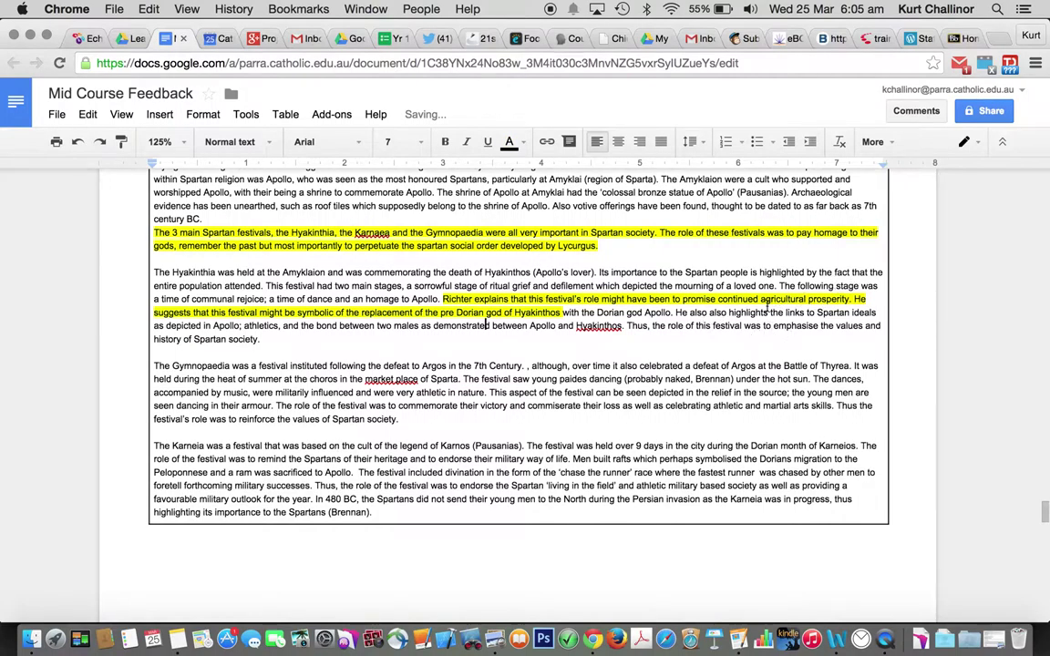
Correct 'pra' to 'pre', then highlight 'Apollo and Hyakinthos' and the closing Spartan-values phrase yellow.
double_click(450, 311)
text(pre)
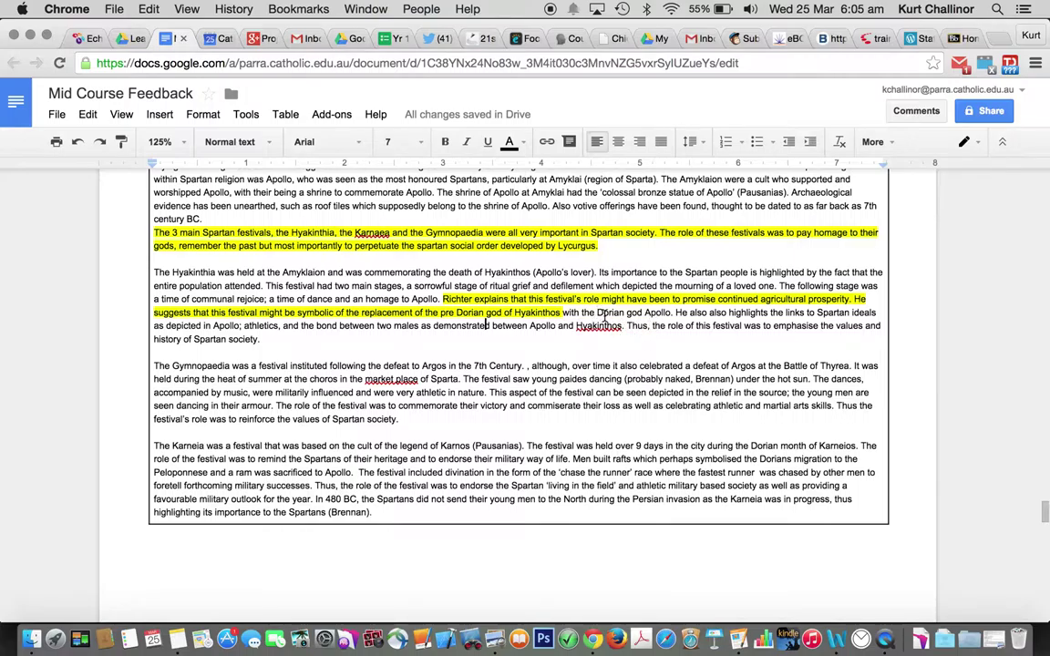
scroll(518, 325, down, 1)
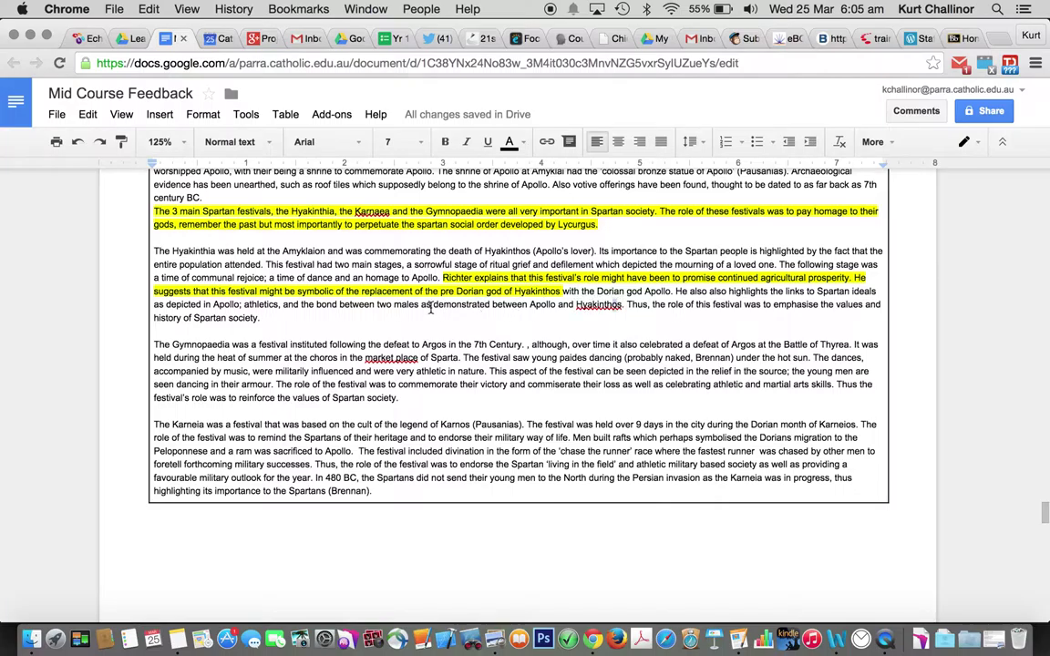
drag(430, 308, 623, 307)
drag(530, 307, 624, 307)
click(509, 144)
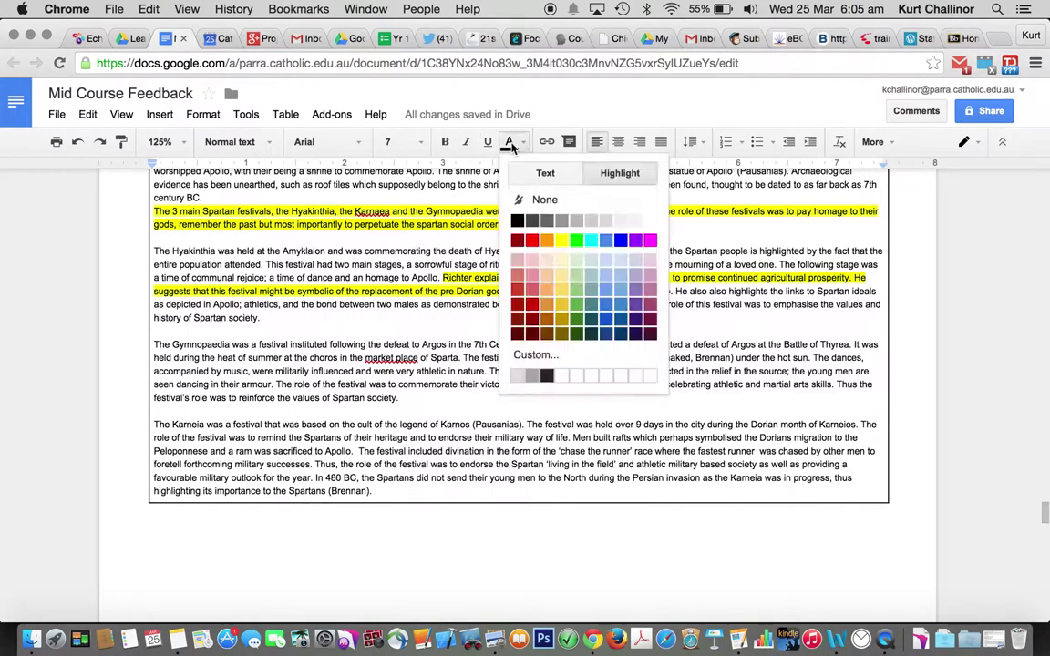
click(562, 240)
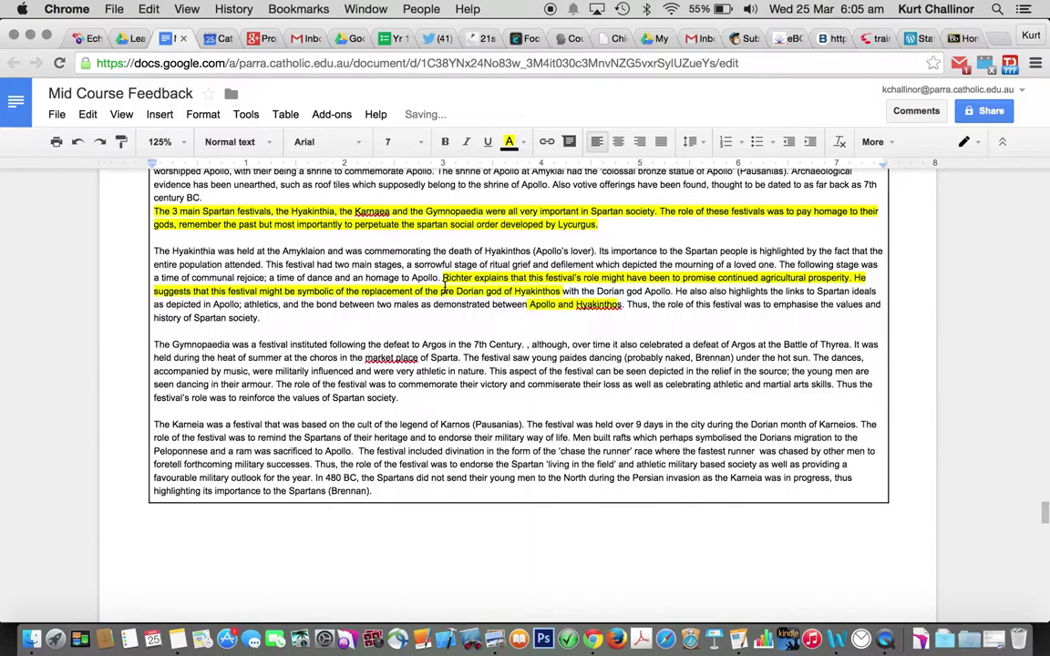
drag(474, 324, 715, 305)
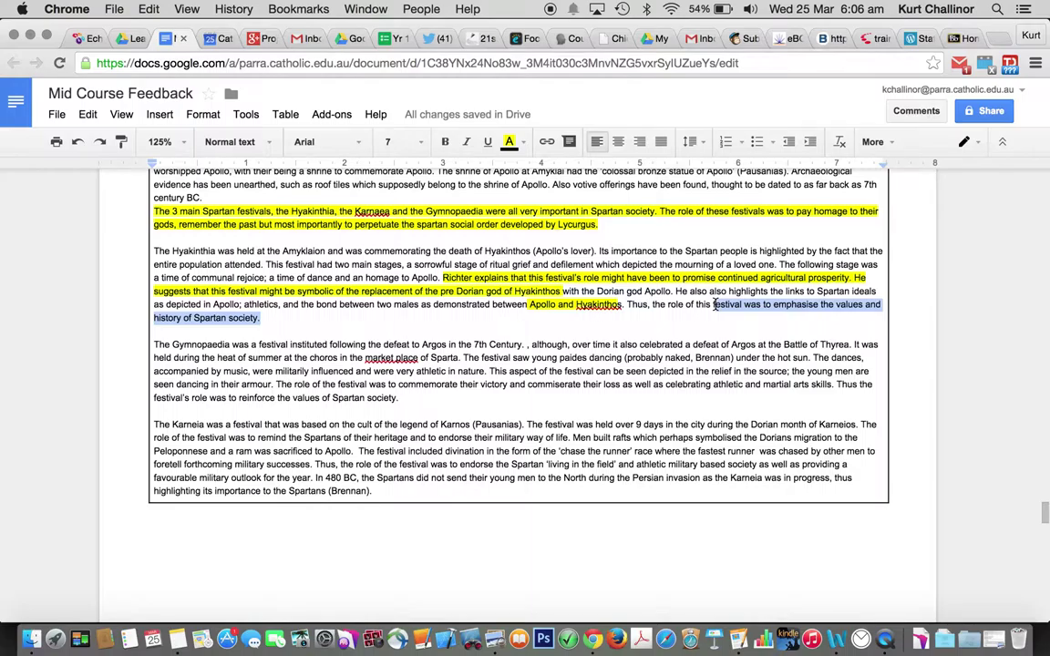
click(569, 141)
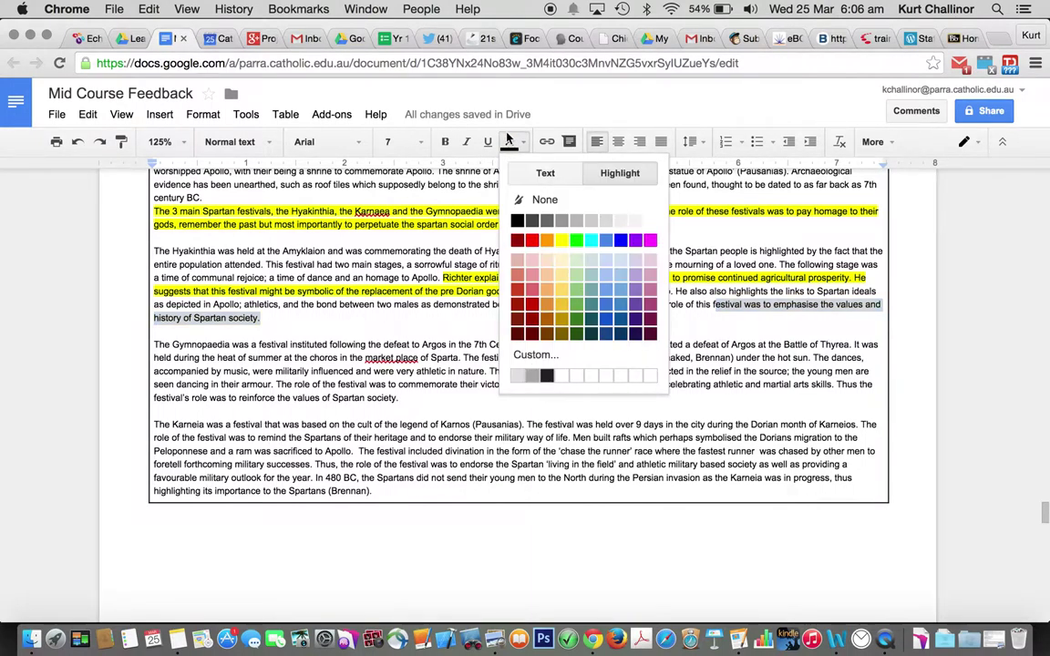
click(563, 241)
Highlight the word 'Gymnopaedia' opening the festival paragraph yellow.
scroll(423, 328, down, 2)
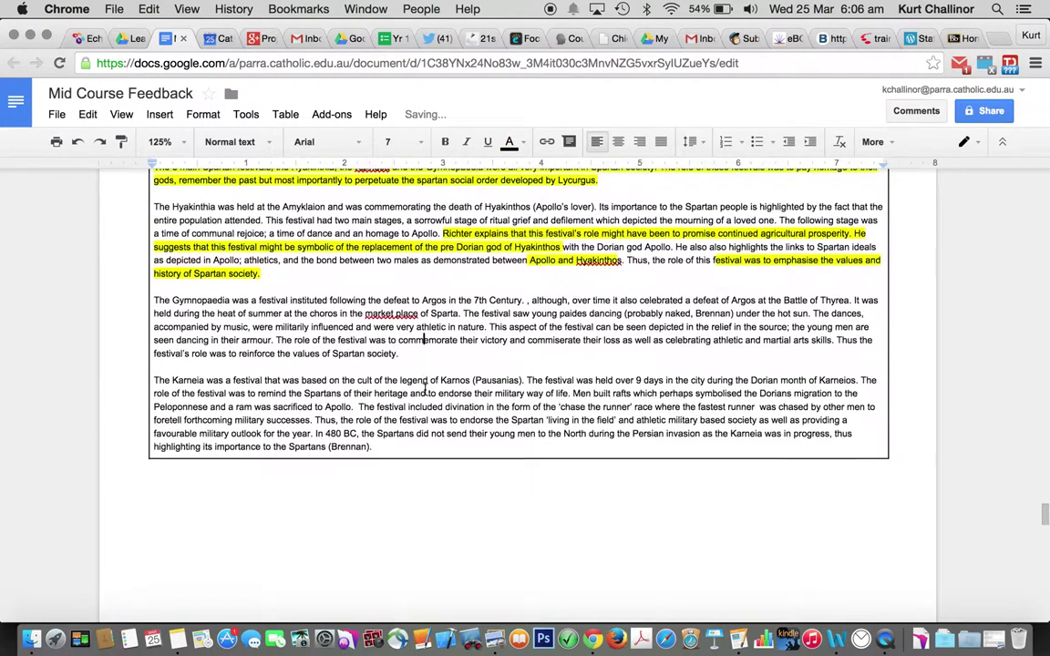
double_click(192, 290)
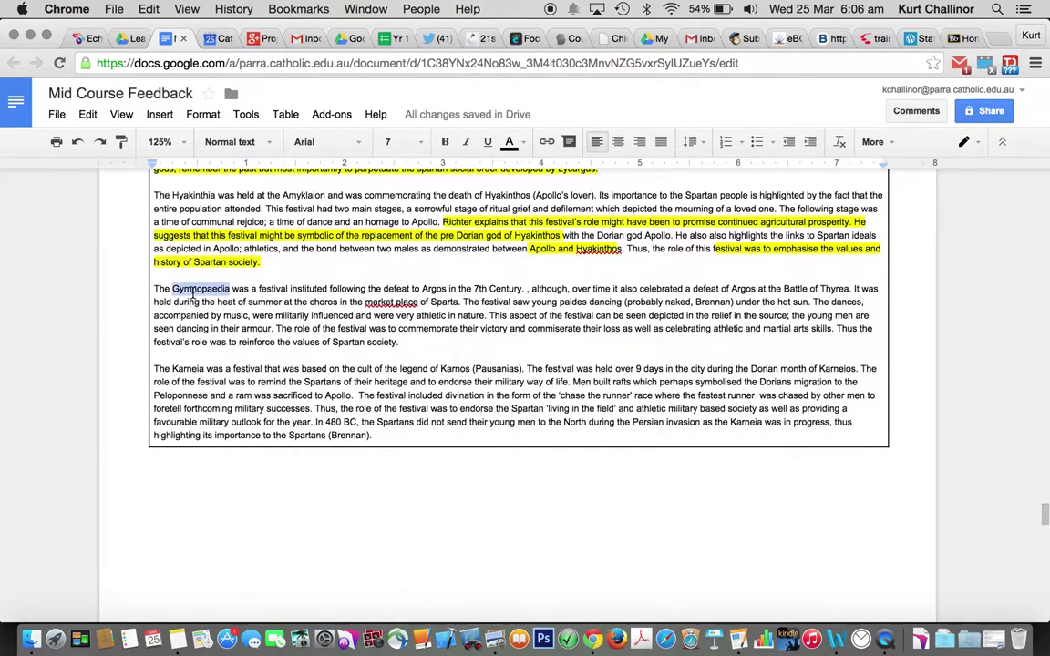
click(516, 146)
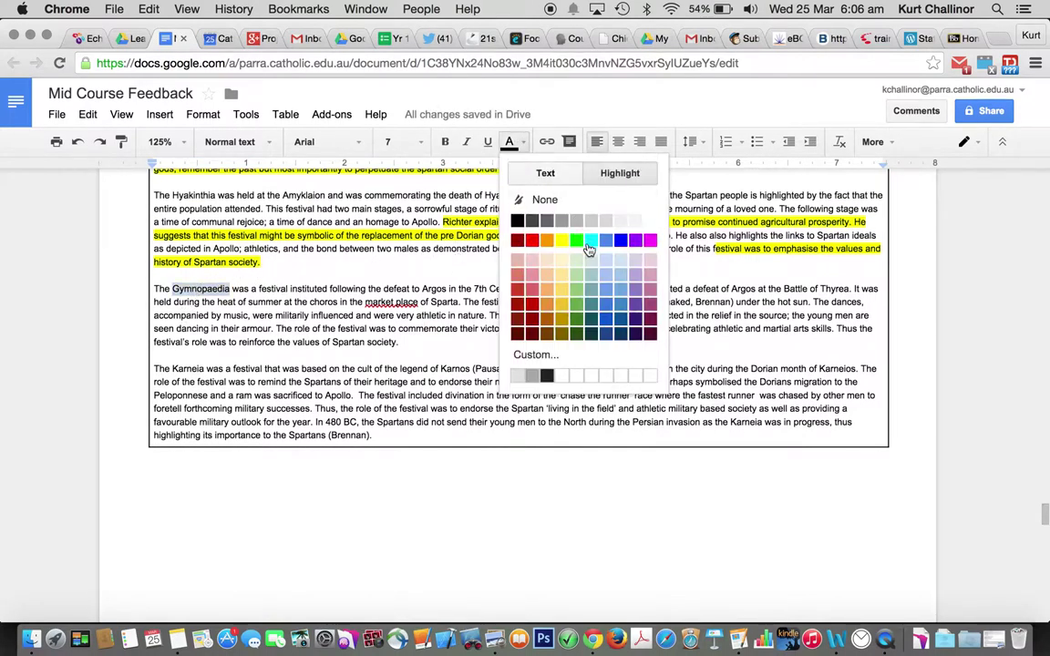
click(565, 241)
click(354, 290)
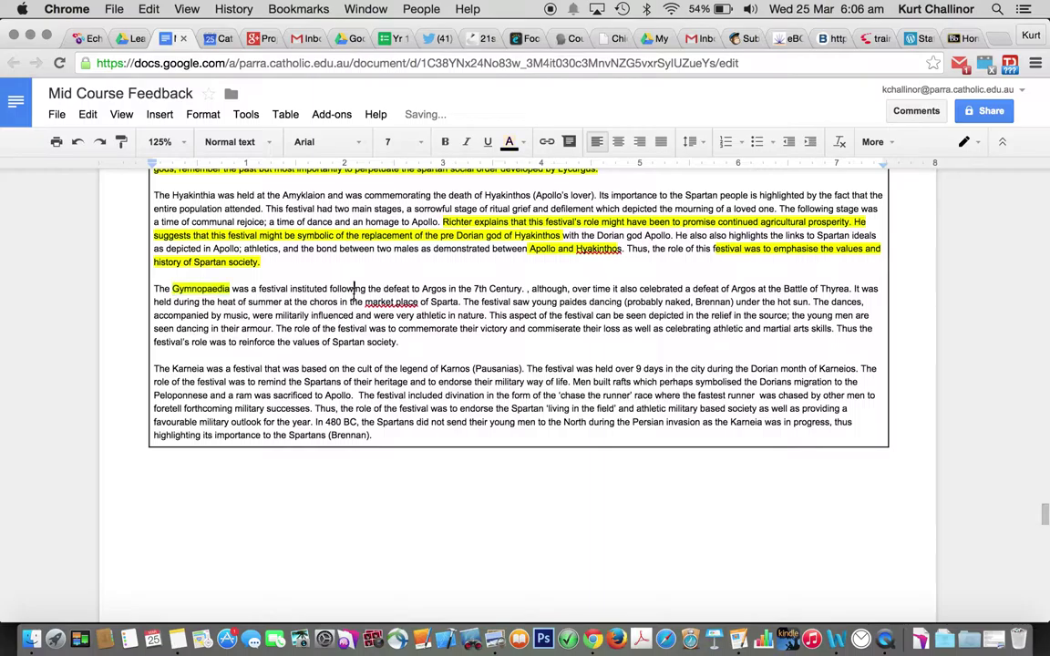
Try selecting the Battle of Thyrea and market-place choros phrases, leaving them unhighlighted.
shift+click(530, 288)
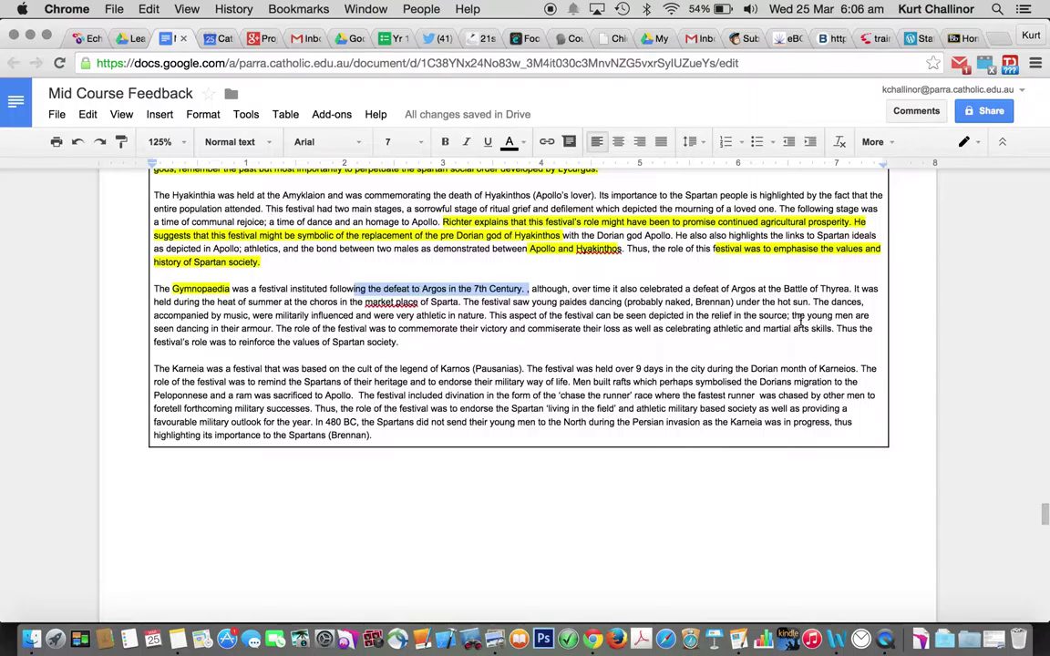
drag(694, 289, 852, 290)
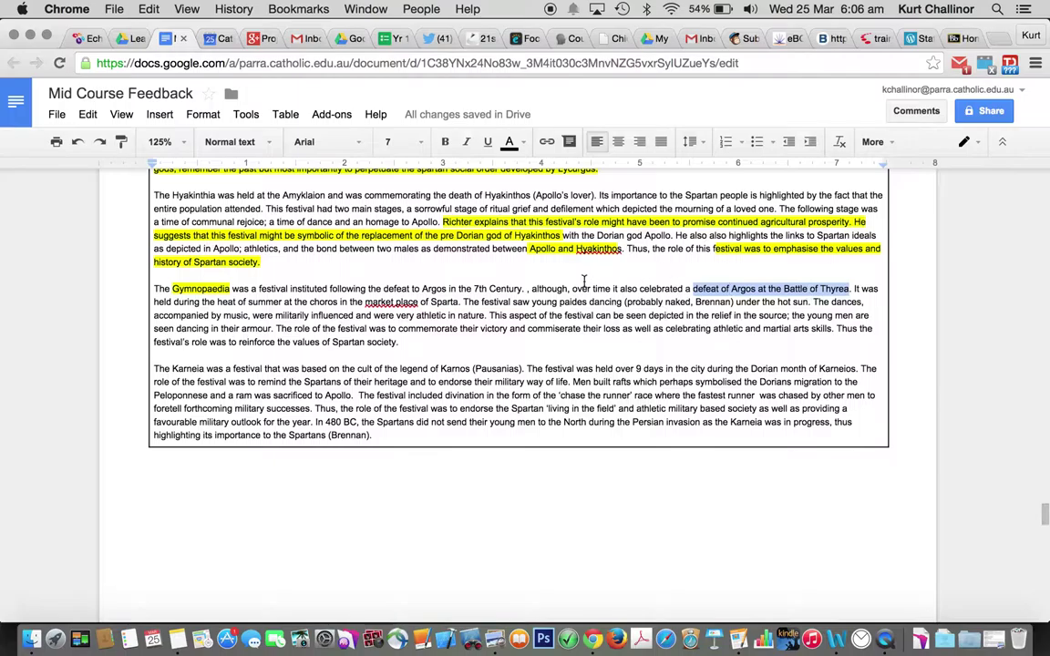
click(315, 302)
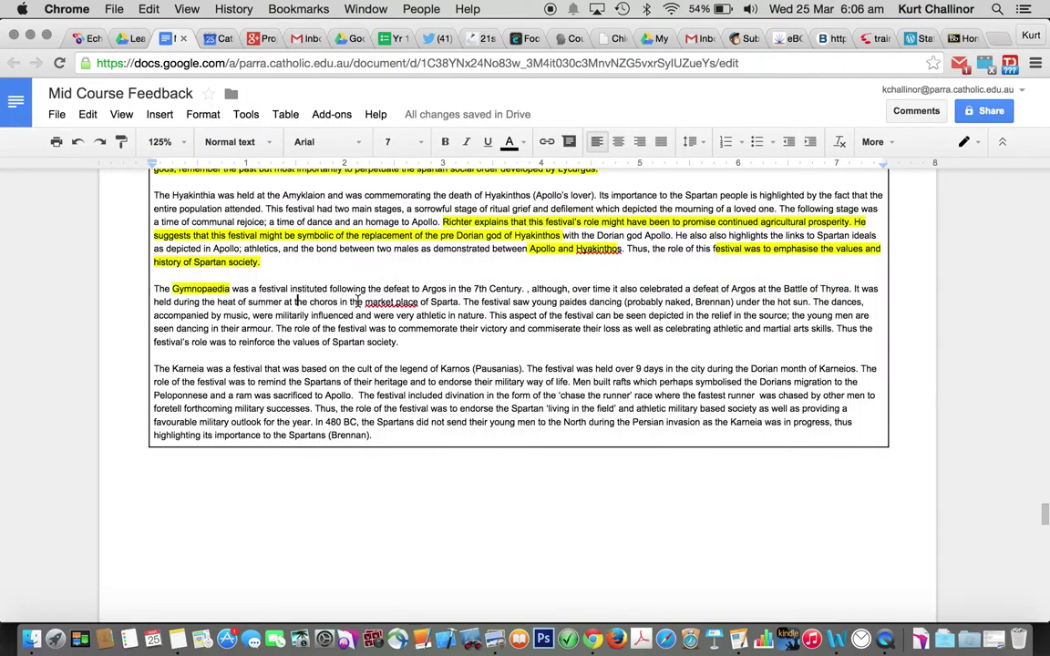
drag(294, 301, 465, 301)
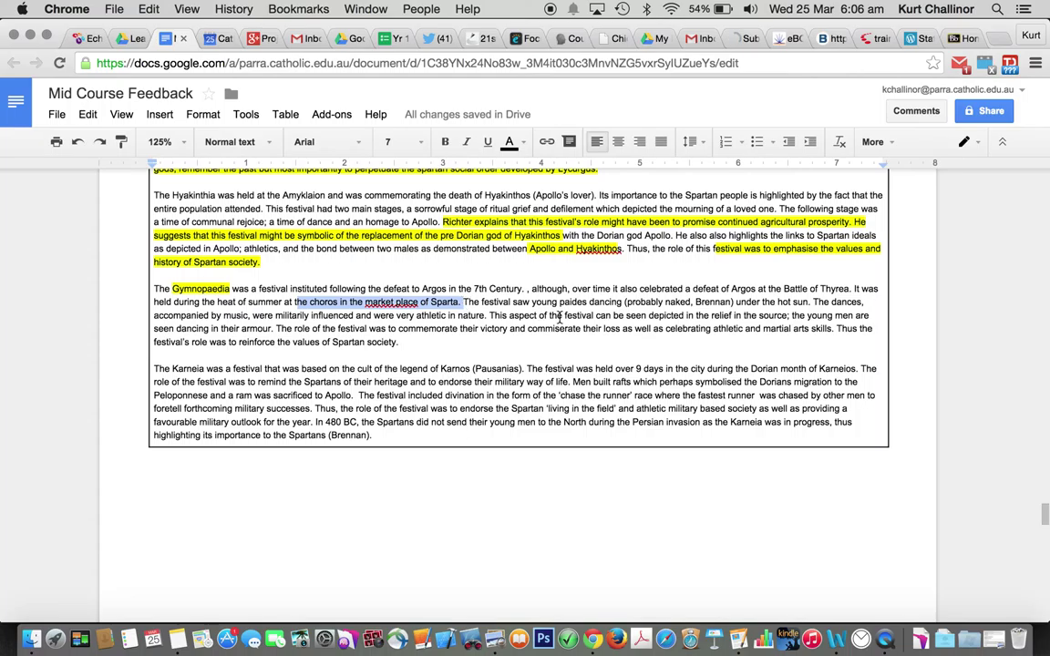
drag(398, 342, 170, 301)
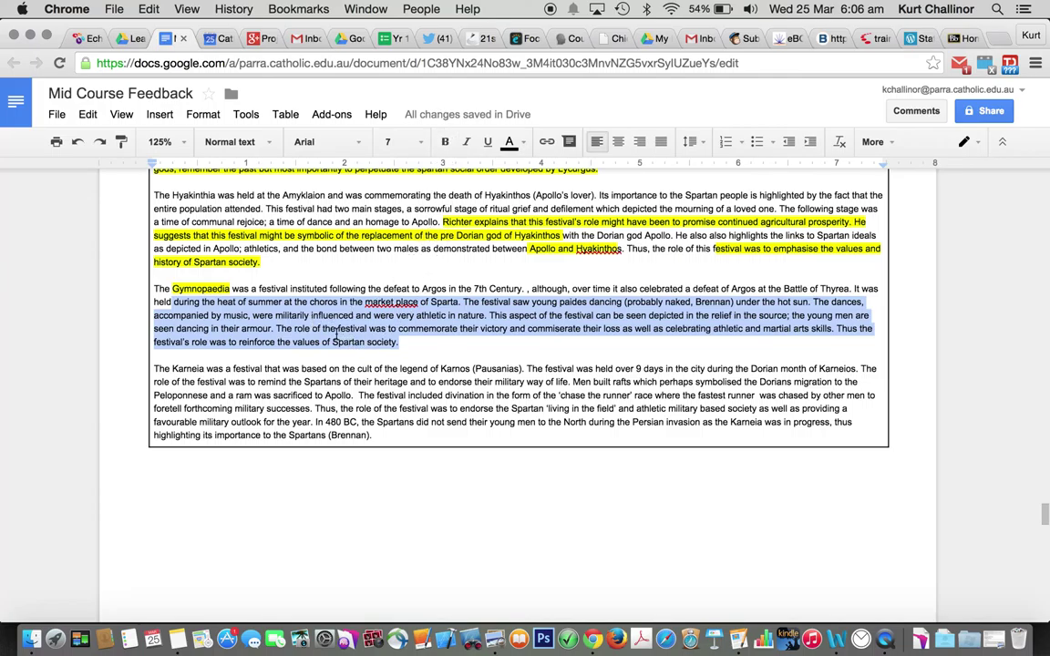
click(333, 342)
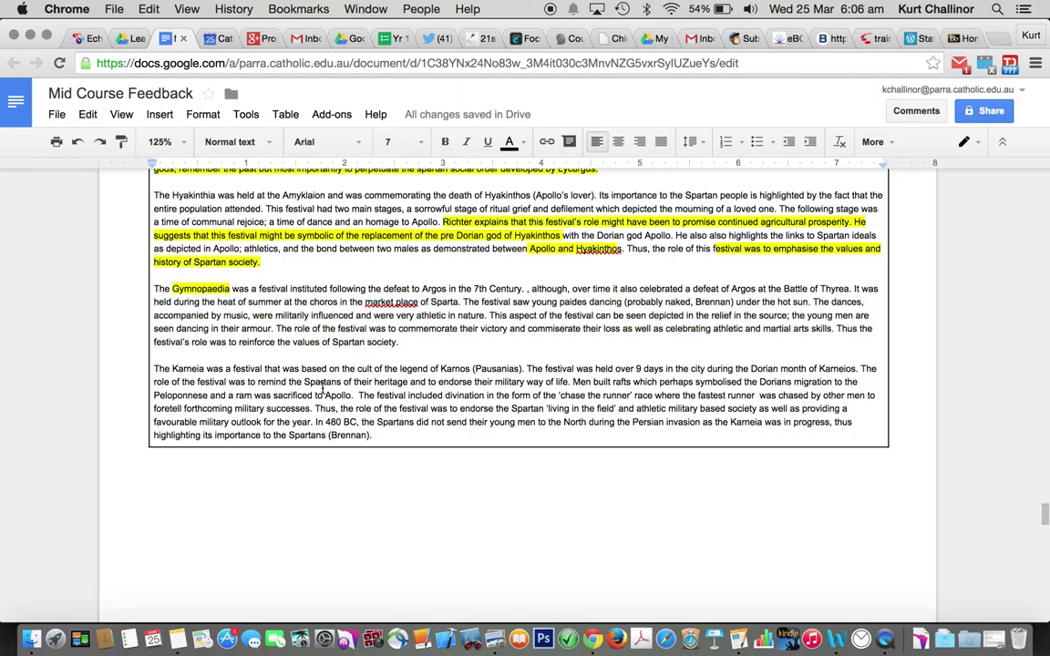
scroll(321, 394, down, 1)
scroll(160, 320, down, 1)
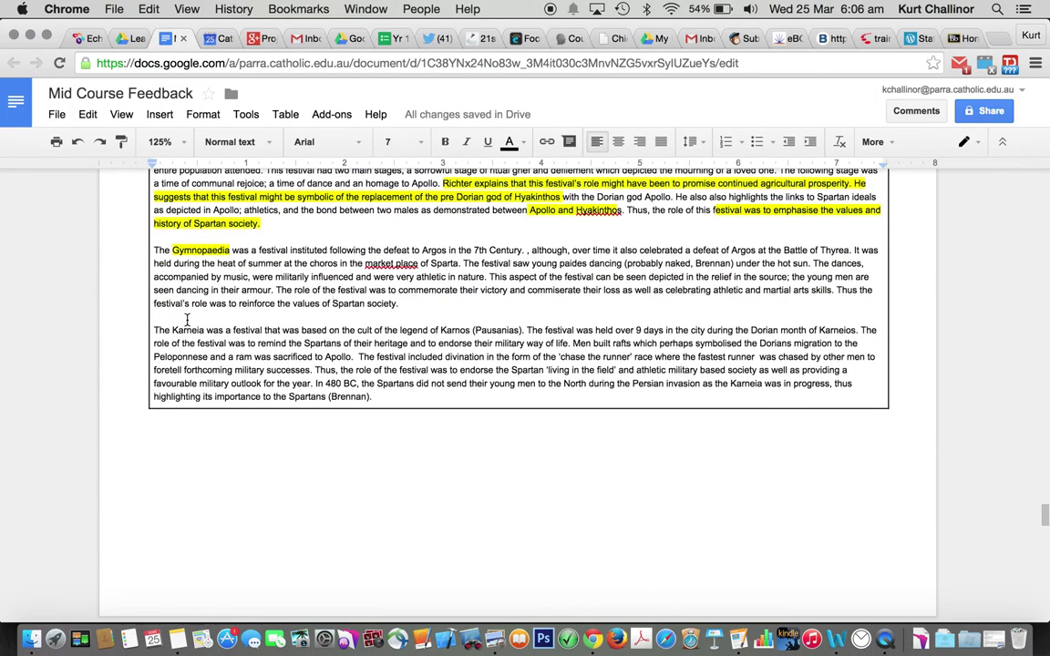
Highlight 'Karneia' and 'cult of the legend of Karnos (Pausanias)' yellow.
double_click(187, 330)
click(510, 142)
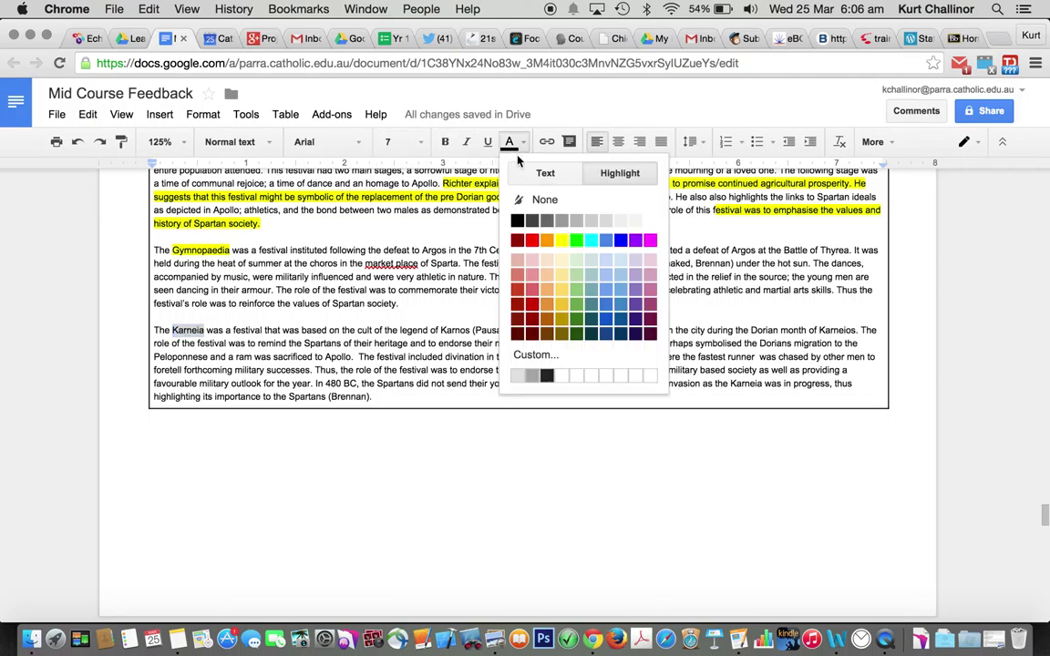
click(562, 240)
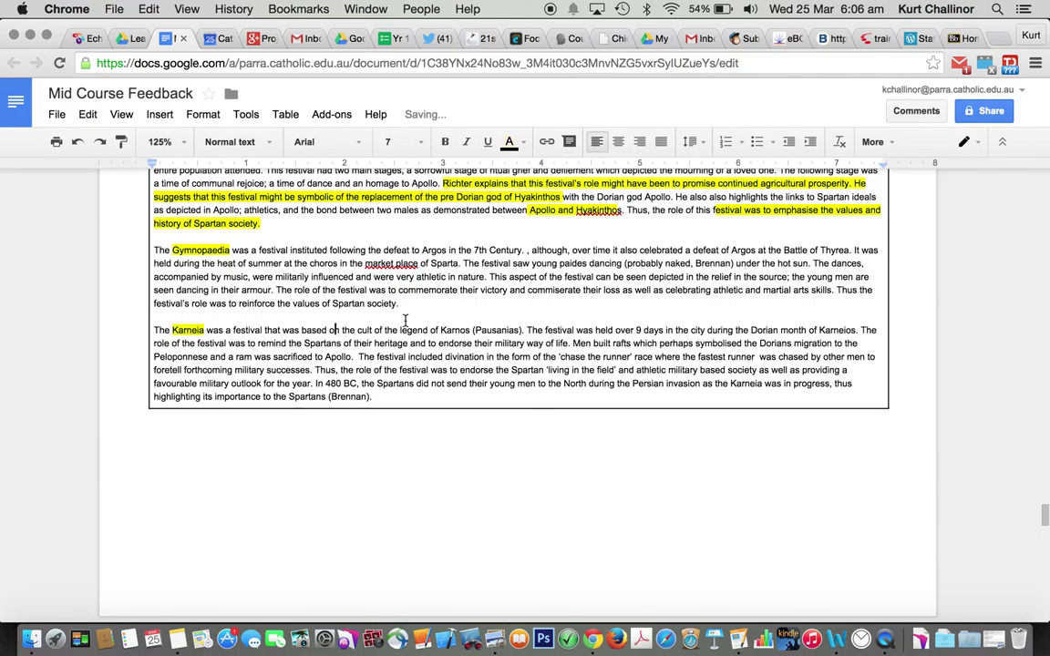
drag(522, 331, 354, 331)
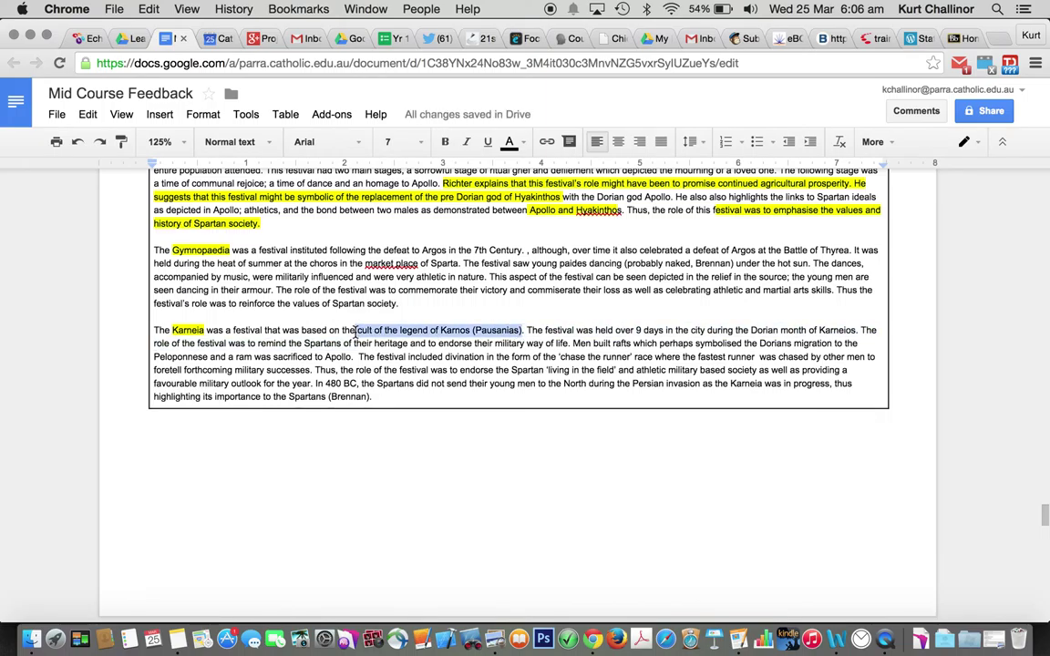
click(509, 142)
click(563, 240)
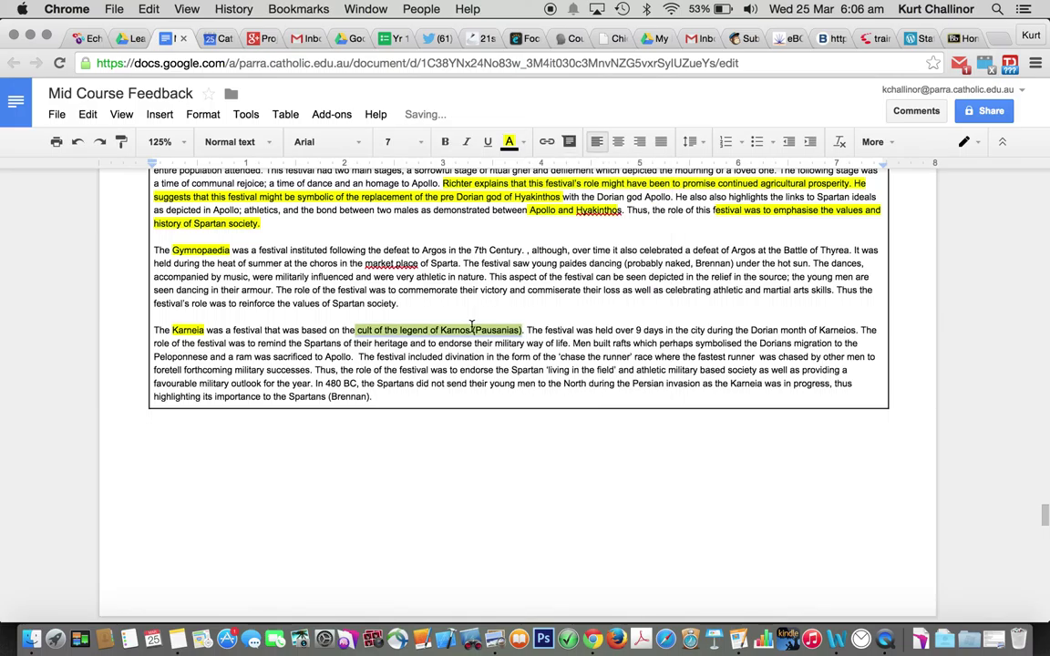
click(472, 330)
scroll(839, 328, down, 1)
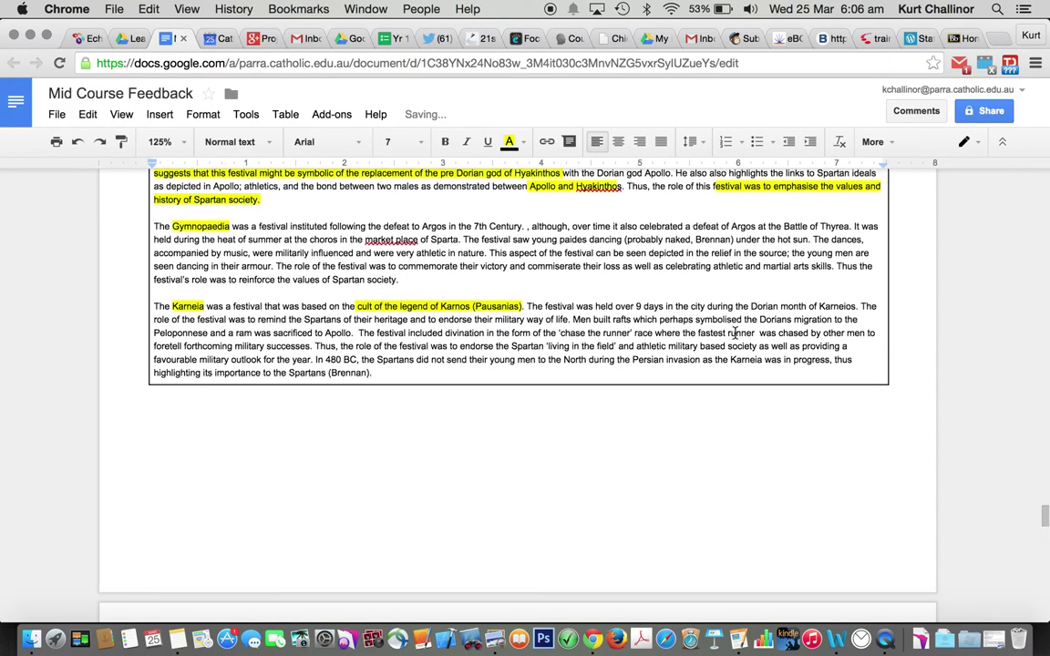
Highlight the rafts sentence and the 'living in the field' phrase yellow.
click(857, 306)
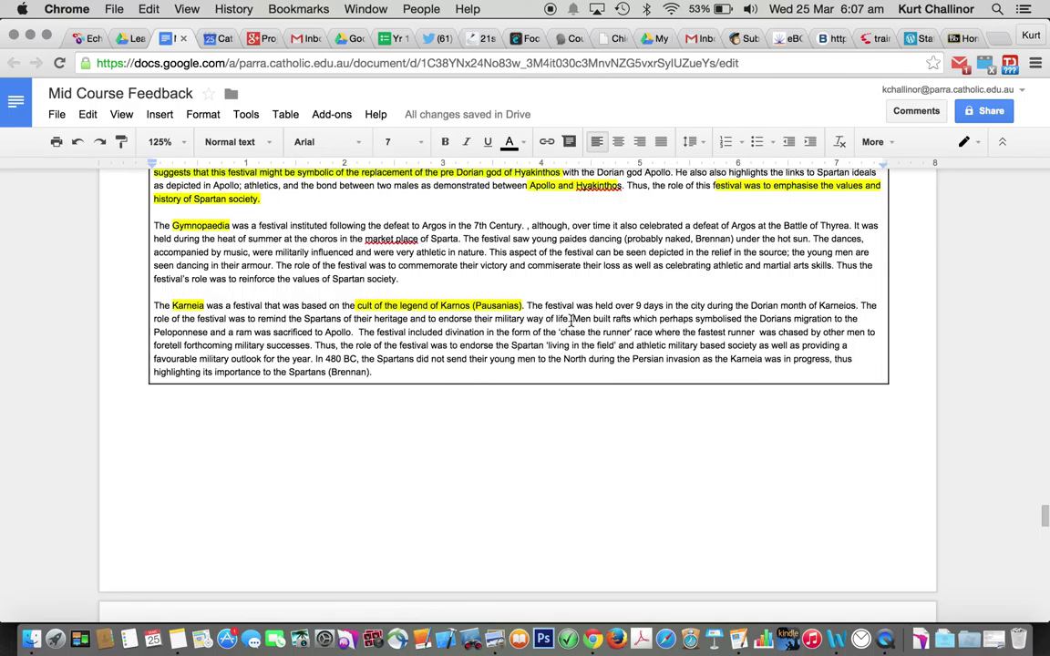
drag(571, 320, 355, 334)
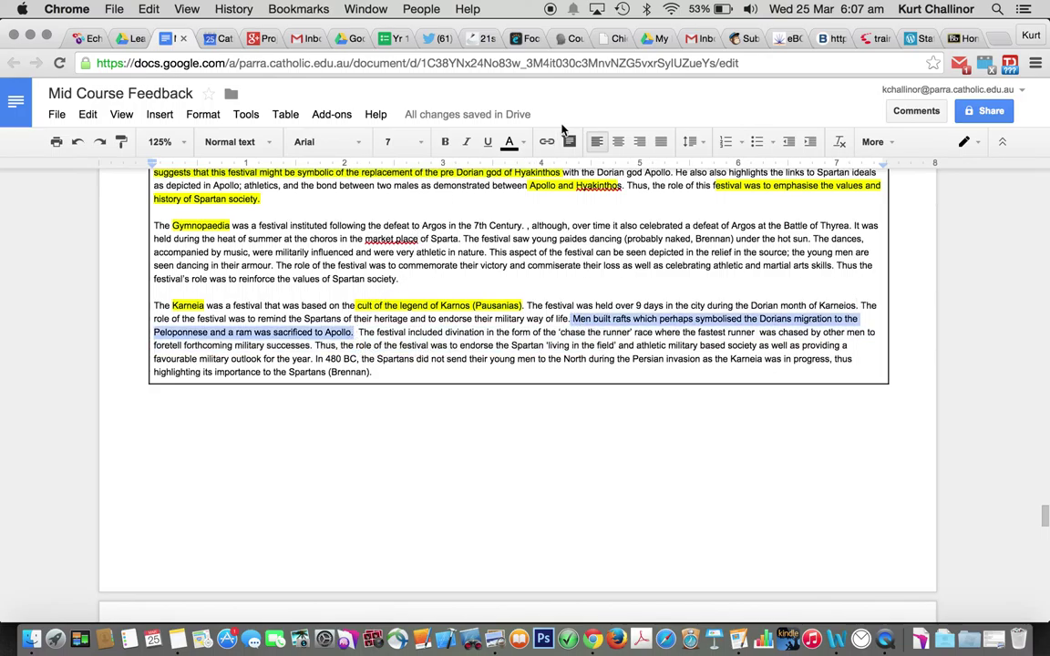
click(513, 148)
click(504, 223)
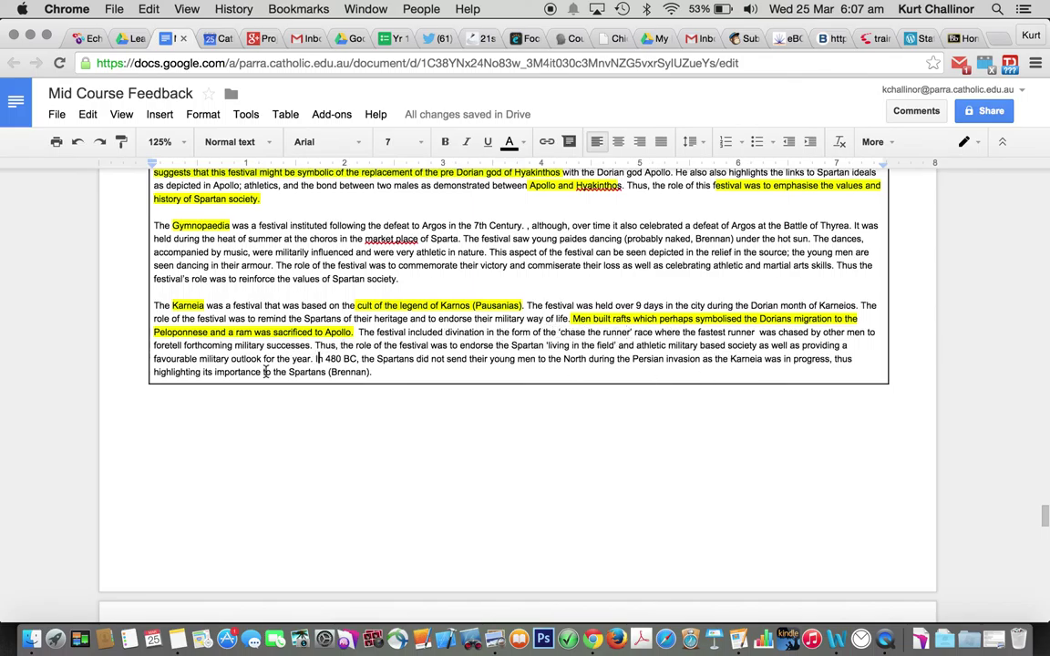
click(549, 346)
shift+click(757, 345)
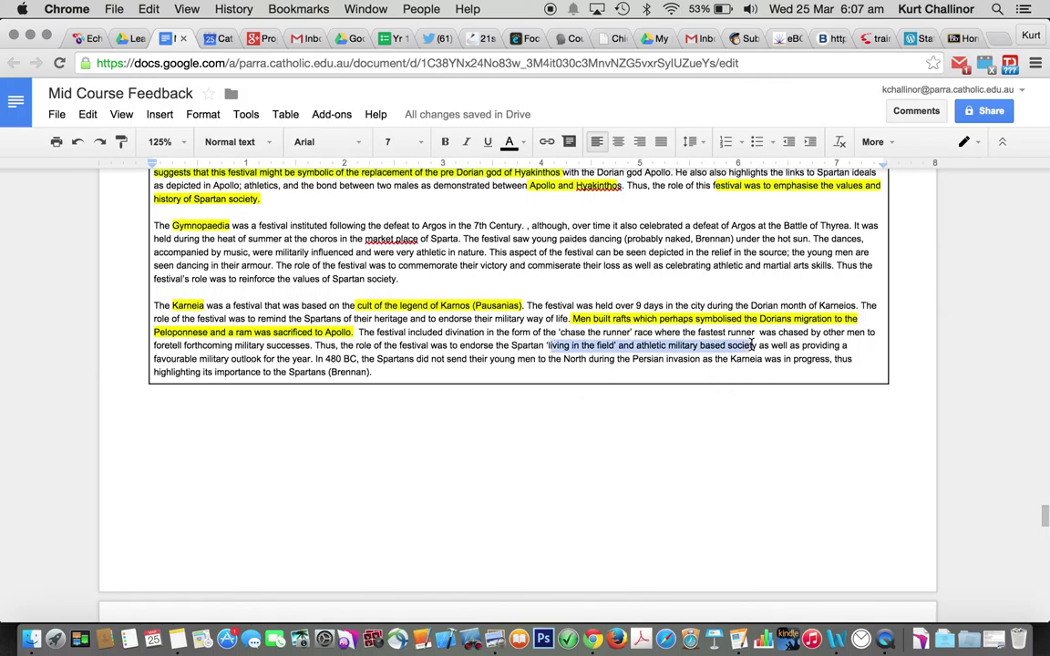
click(510, 142)
click(561, 240)
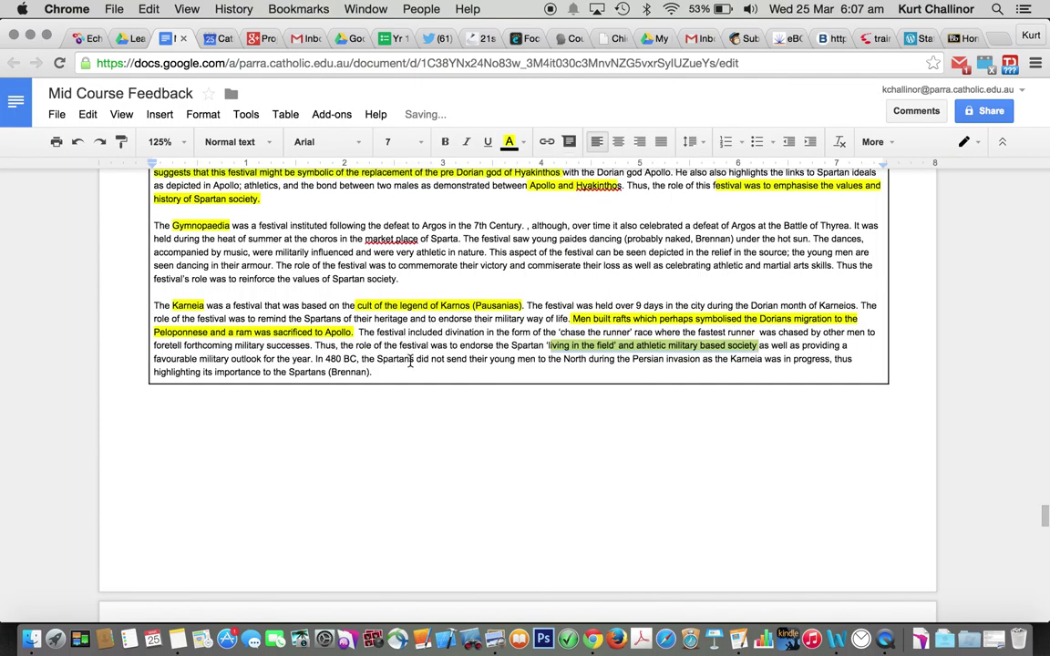
click(406, 376)
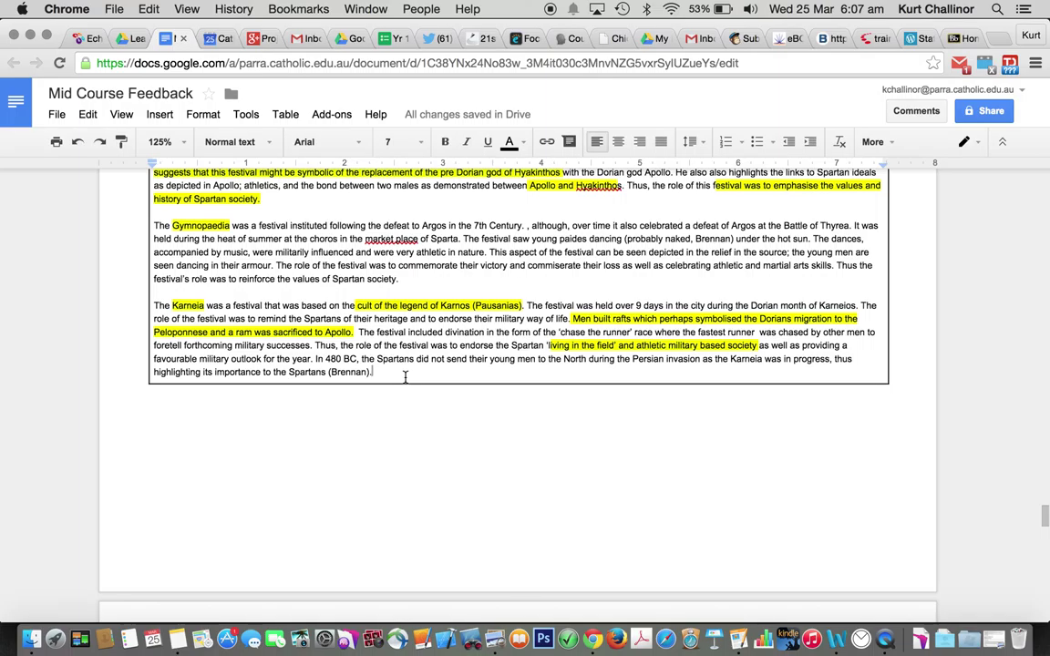
Insert two blank lines after '(Brennan).' at the end of the Karneia paragraph.
key(Return)
key(Return)
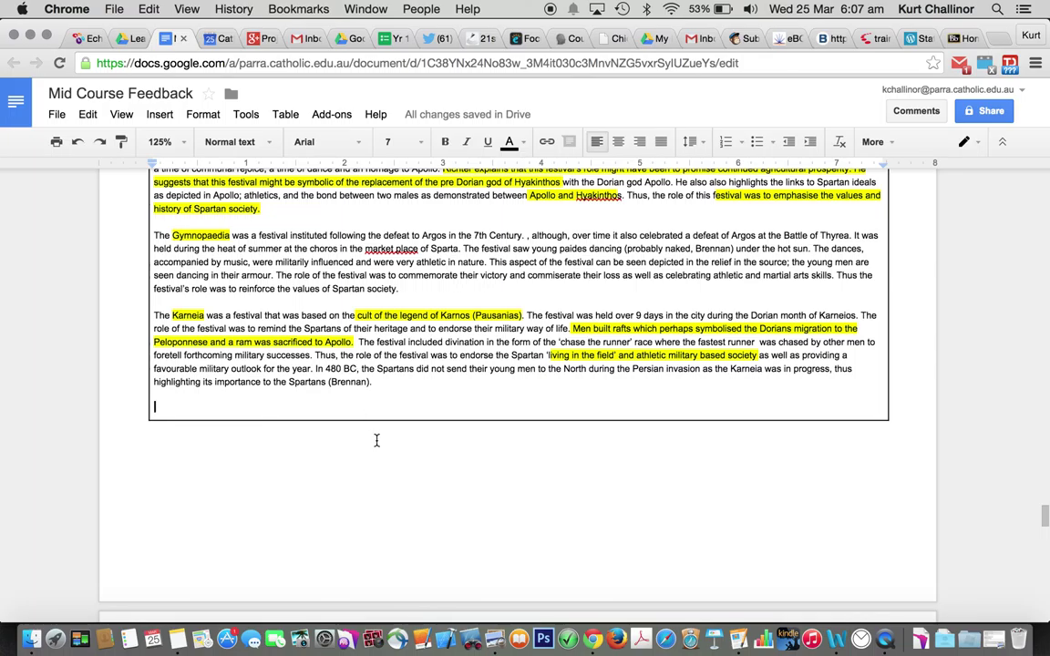
scroll(374, 438, up, 3)
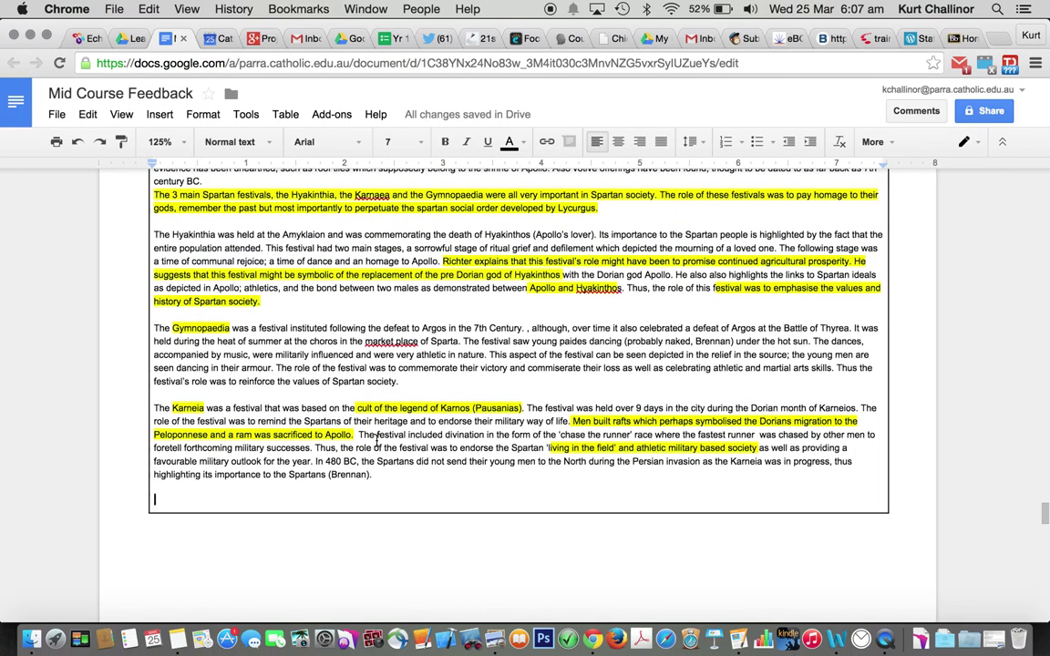